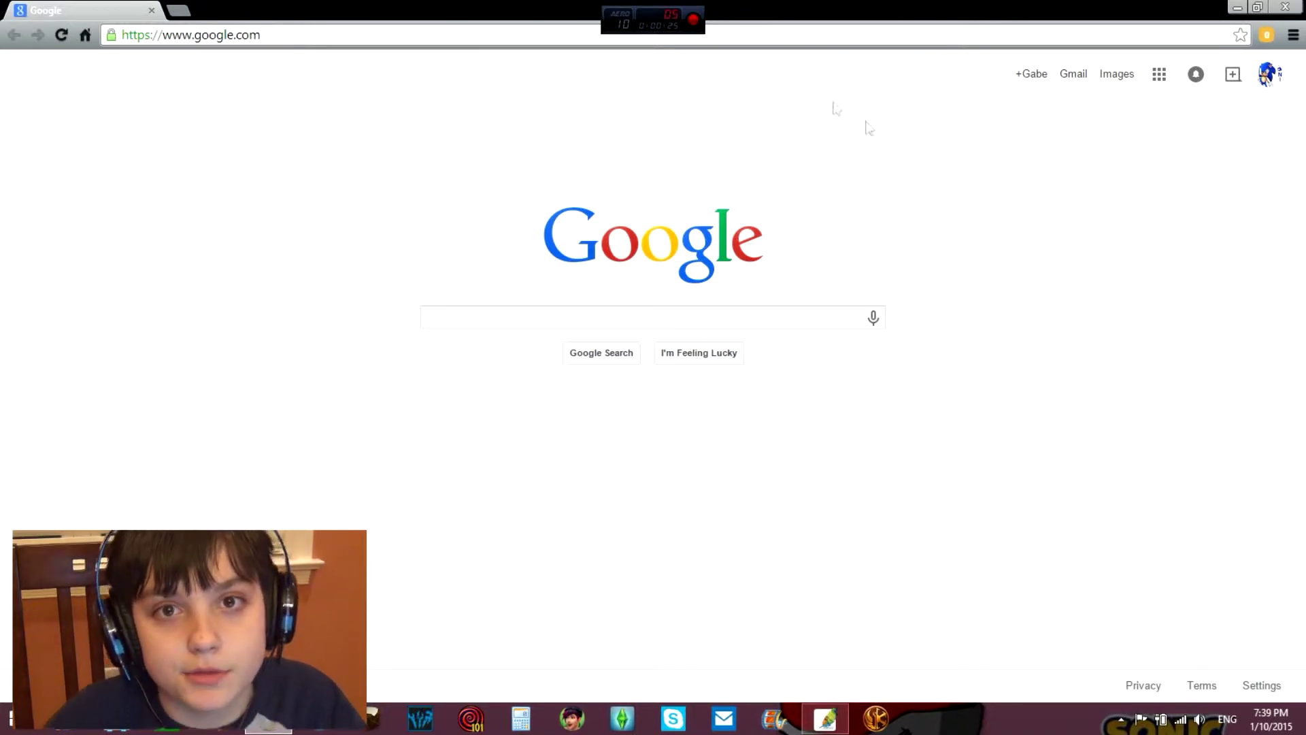
# Search Google for 'tom cruise' and switch to the Images results
pyautogui.click(732, 321)
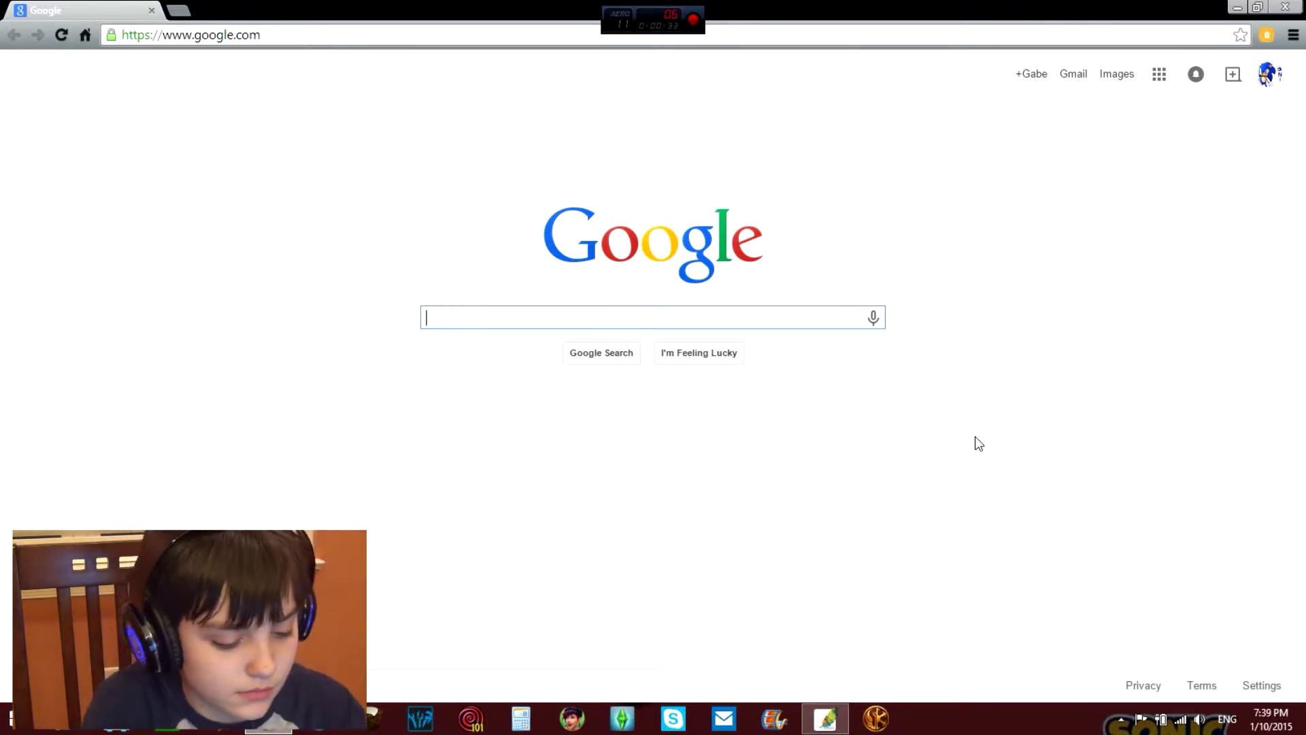
pyautogui.write('tom cruikse')
pyautogui.click(449, 337)
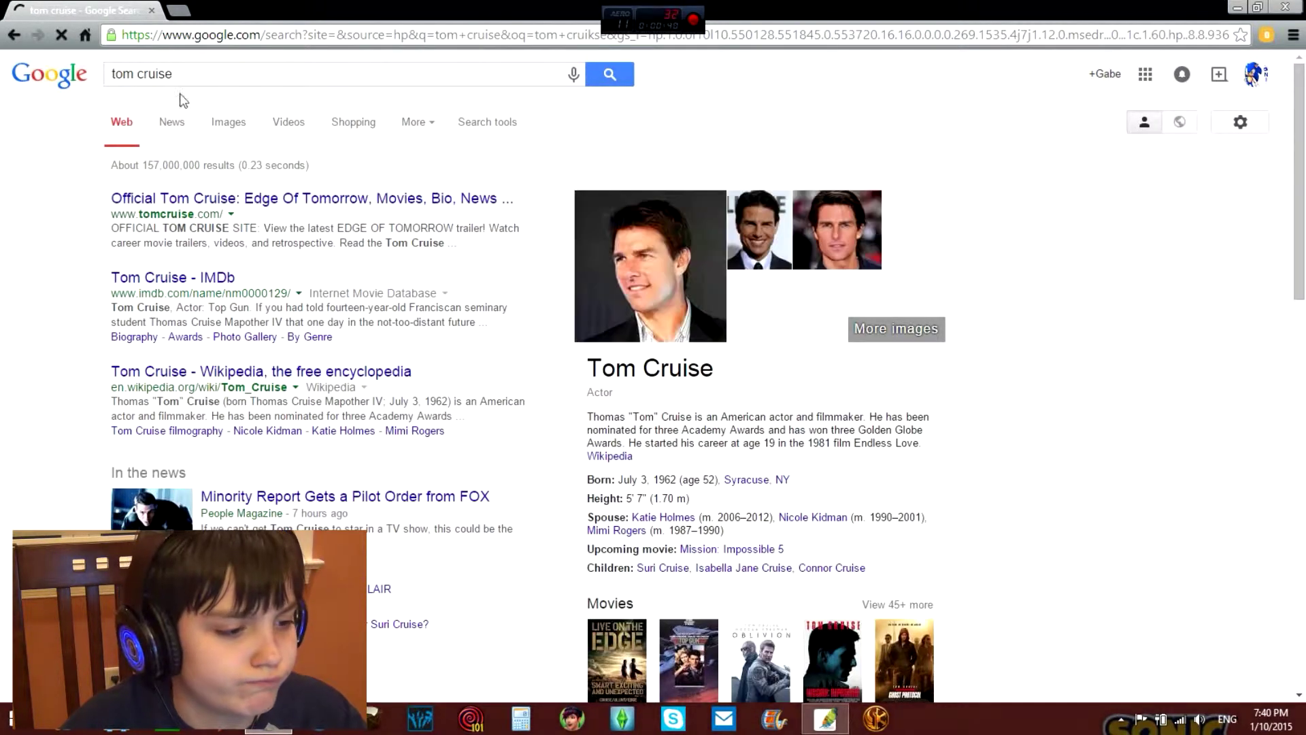
pyautogui.click(229, 121)
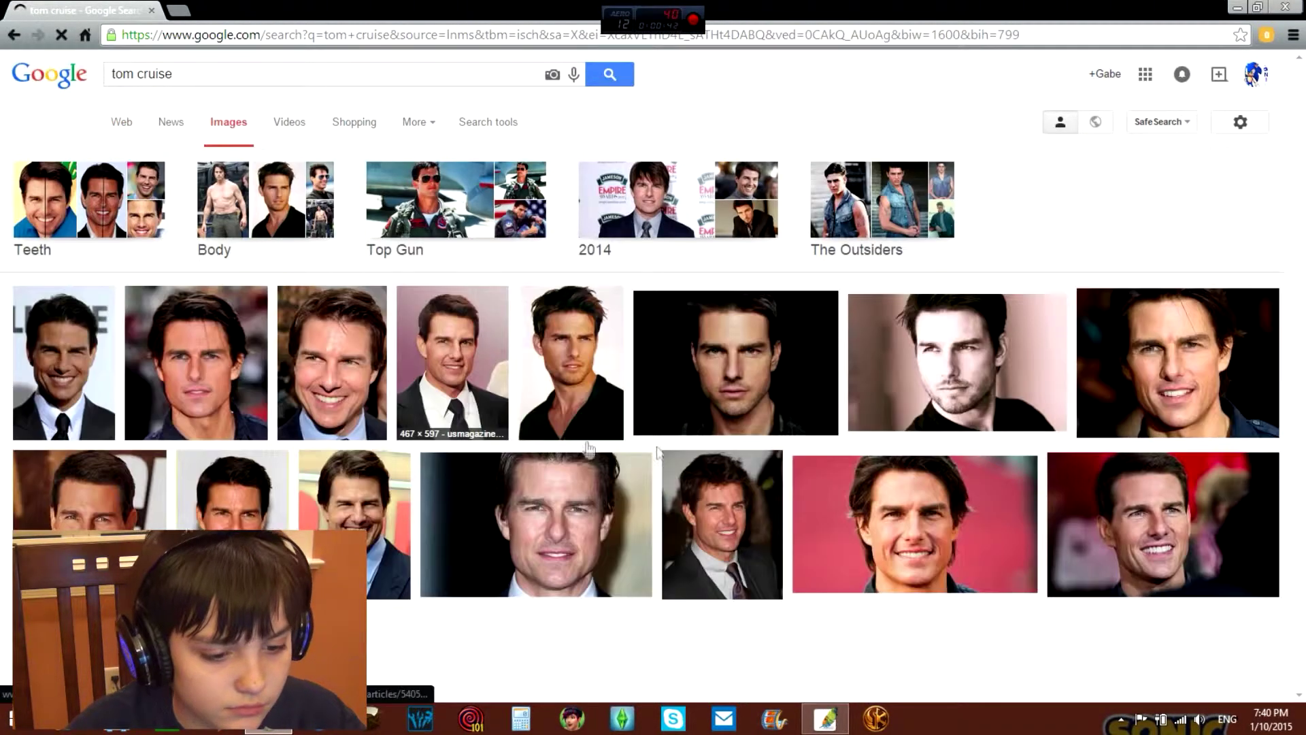
# Browse the tom cruise image results and choose a close-up portrait to edit
pyautogui.scroll(-1, 1072, 379)
pyautogui.scroll(-3, 1113, 407)
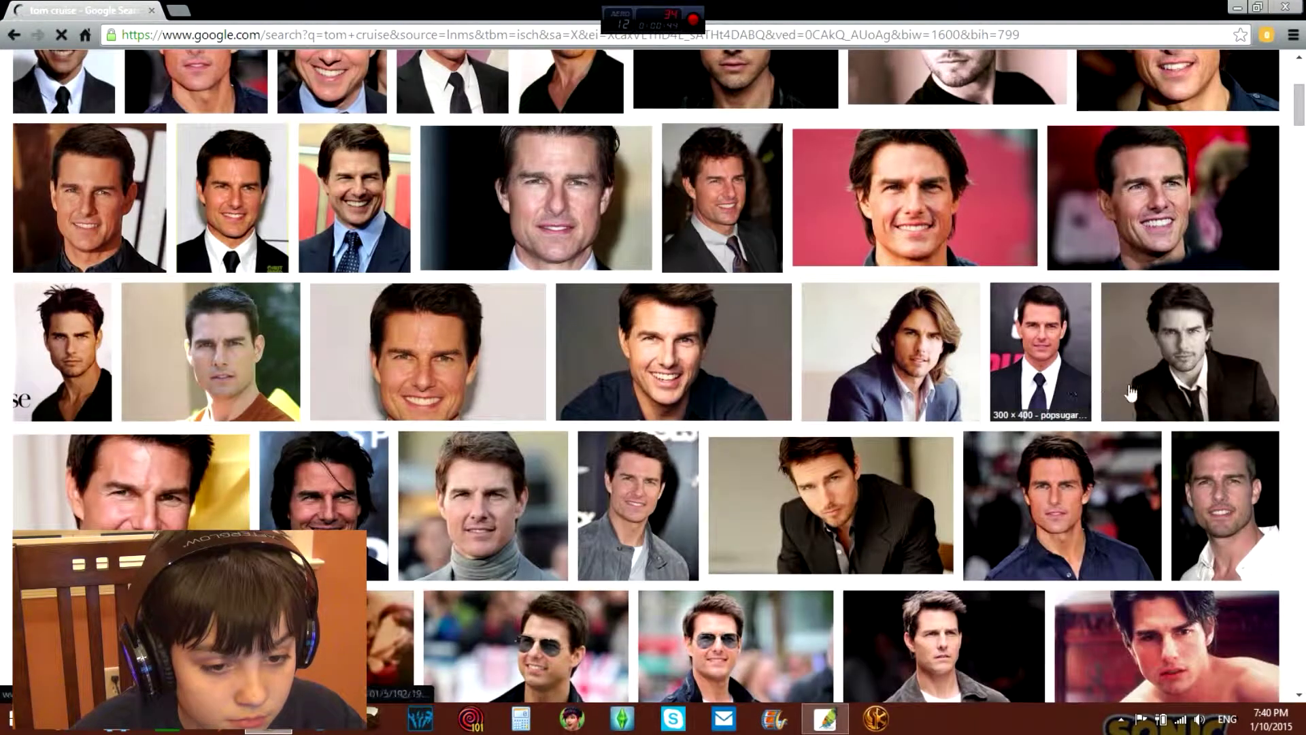
pyautogui.scroll(-1, 443, 362)
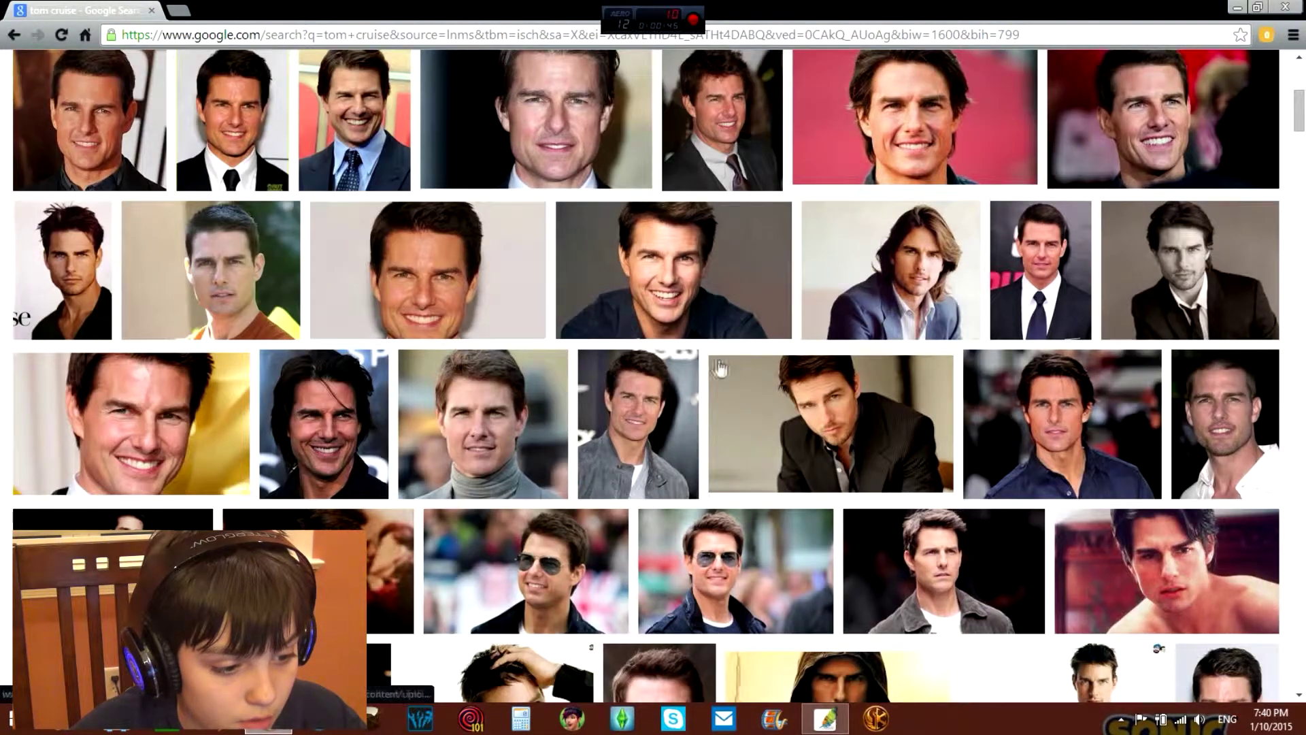
pyautogui.scroll(2, 732, 344)
pyautogui.scroll(1, 754, 342)
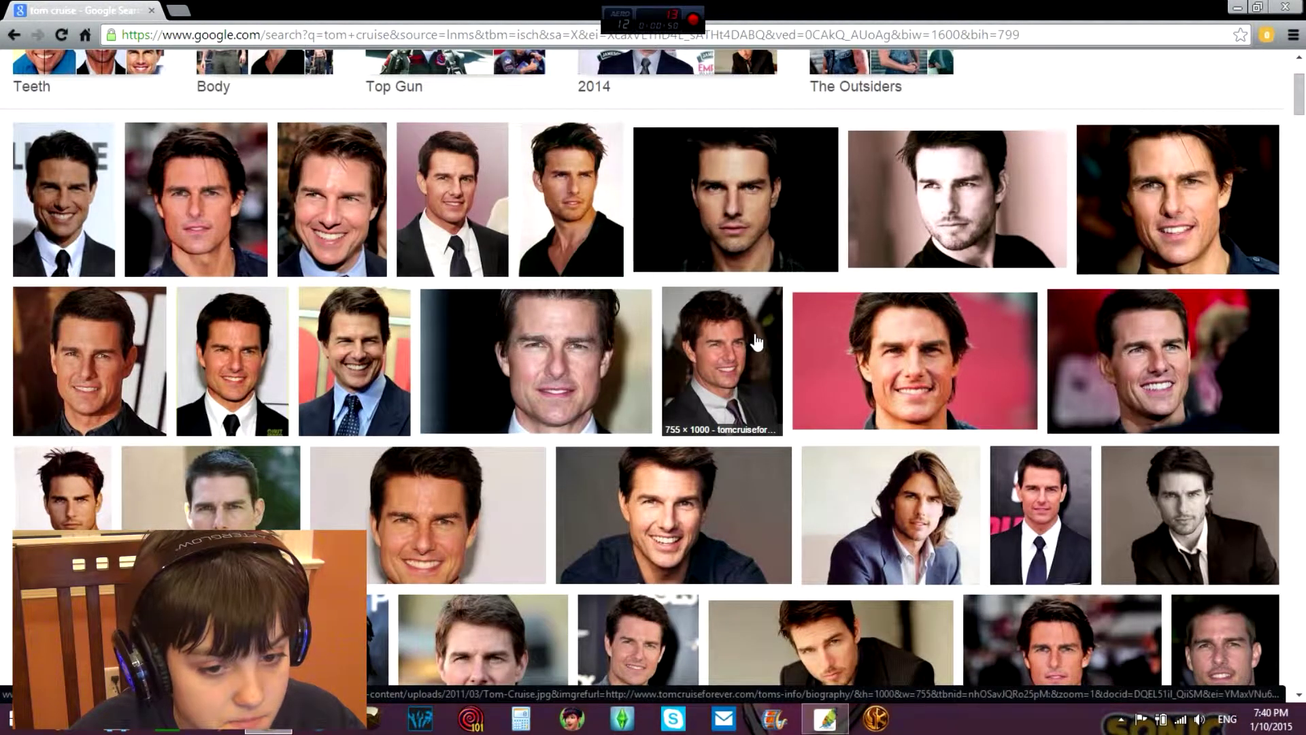
pyautogui.scroll(-2, 757, 342)
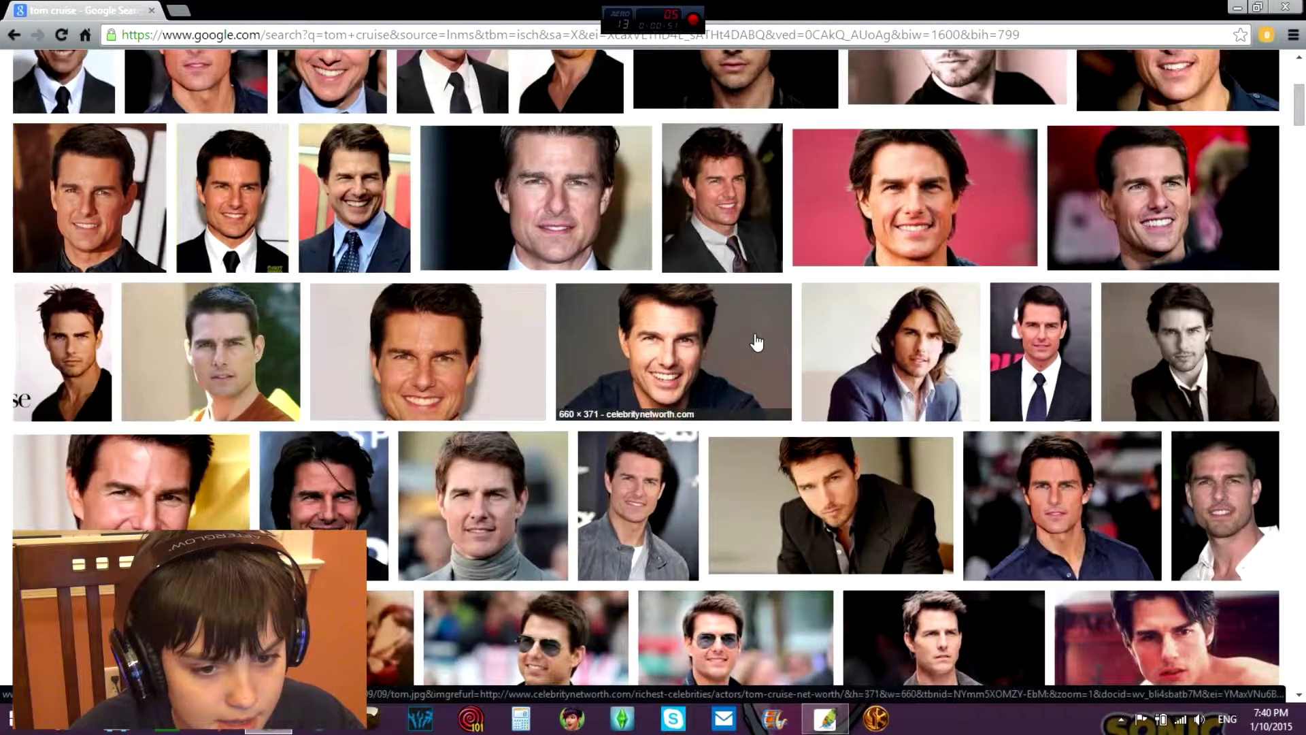
pyautogui.scroll(-2, 756, 342)
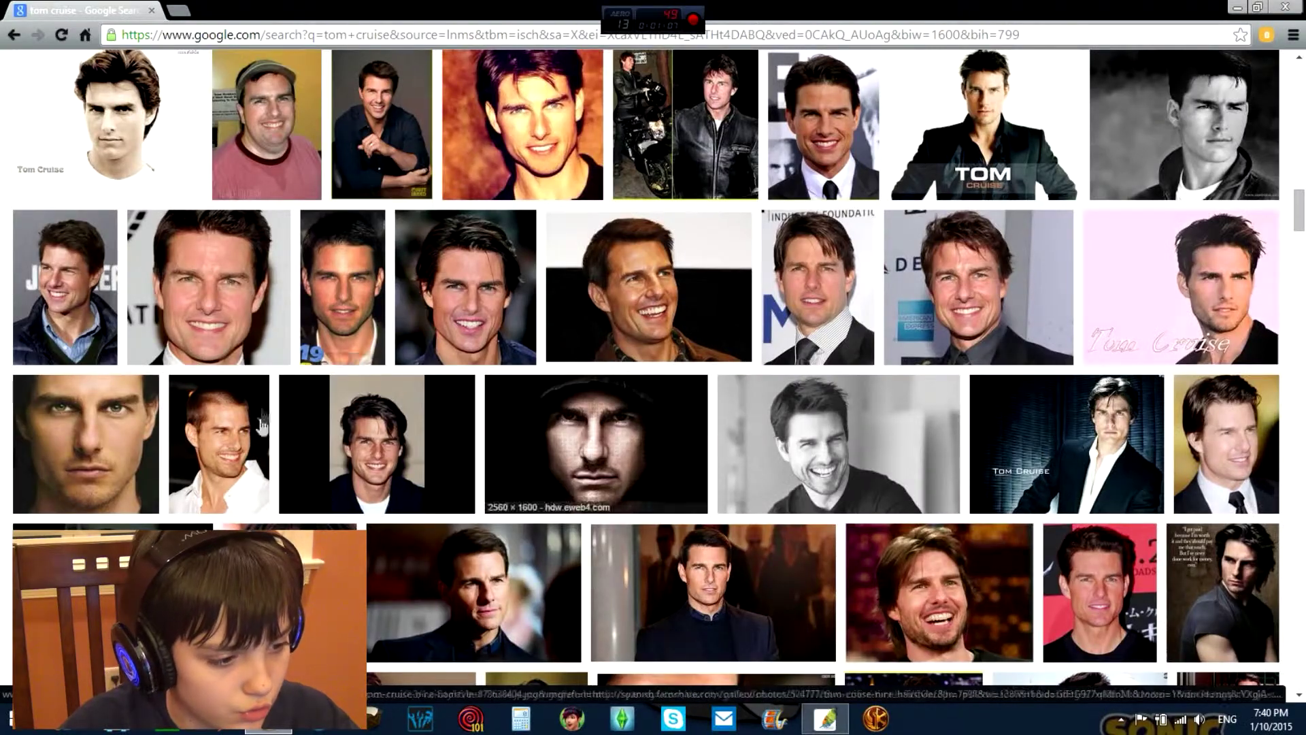
pyautogui.scroll(10, 717, 303)
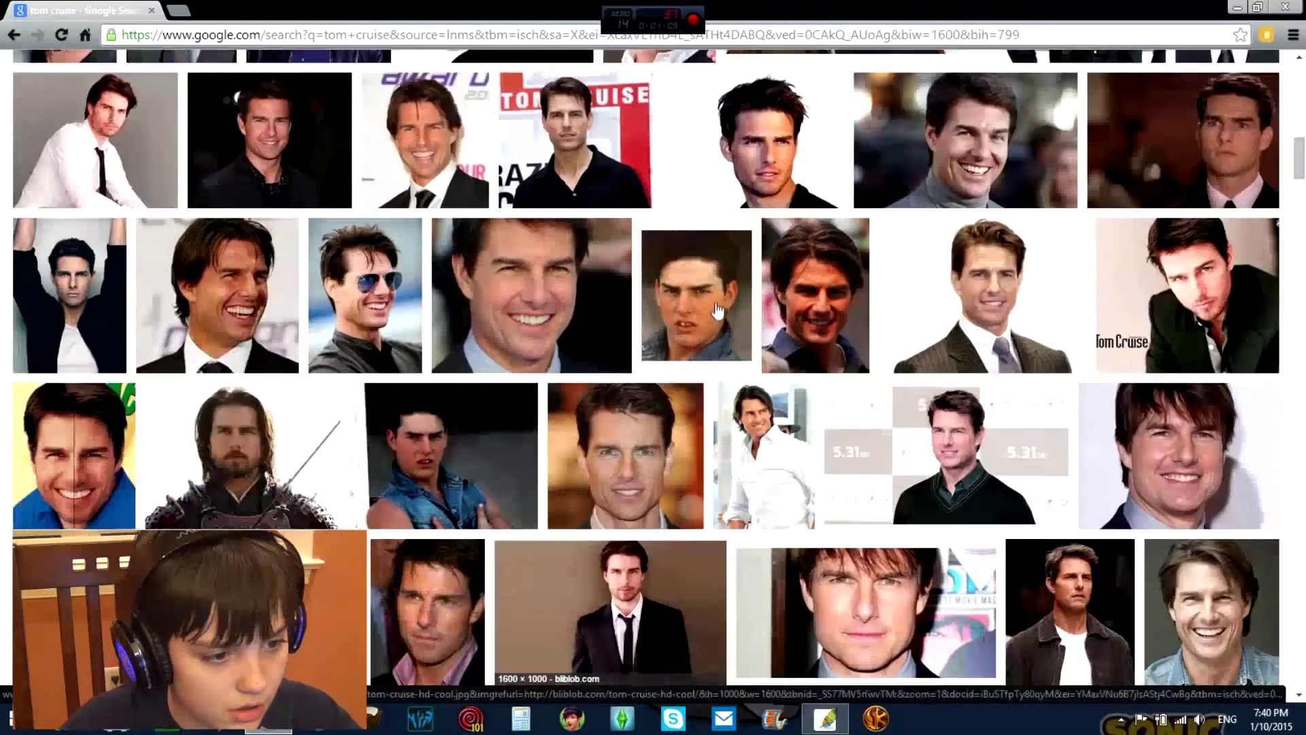
pyautogui.scroll(5, 719, 304)
pyautogui.scroll(5, 719, 300)
pyautogui.scroll(5, 721, 287)
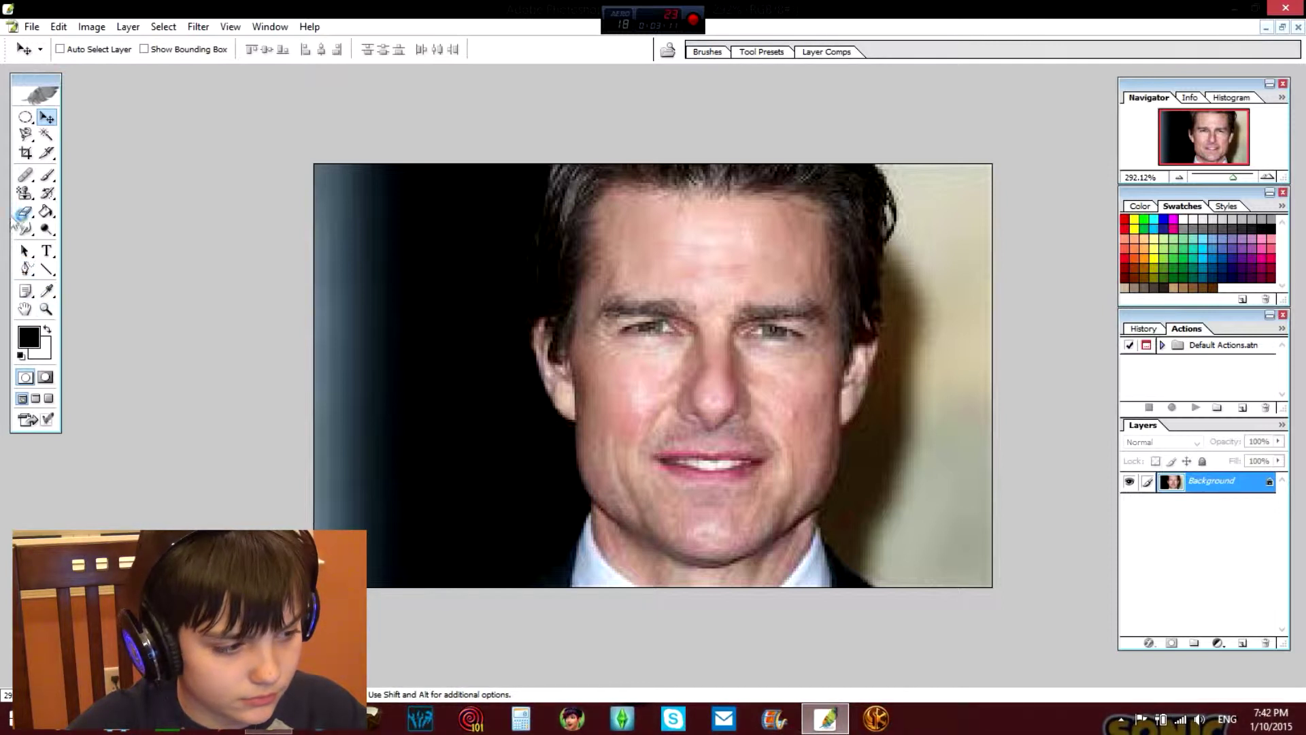
pyautogui.click(26, 135)
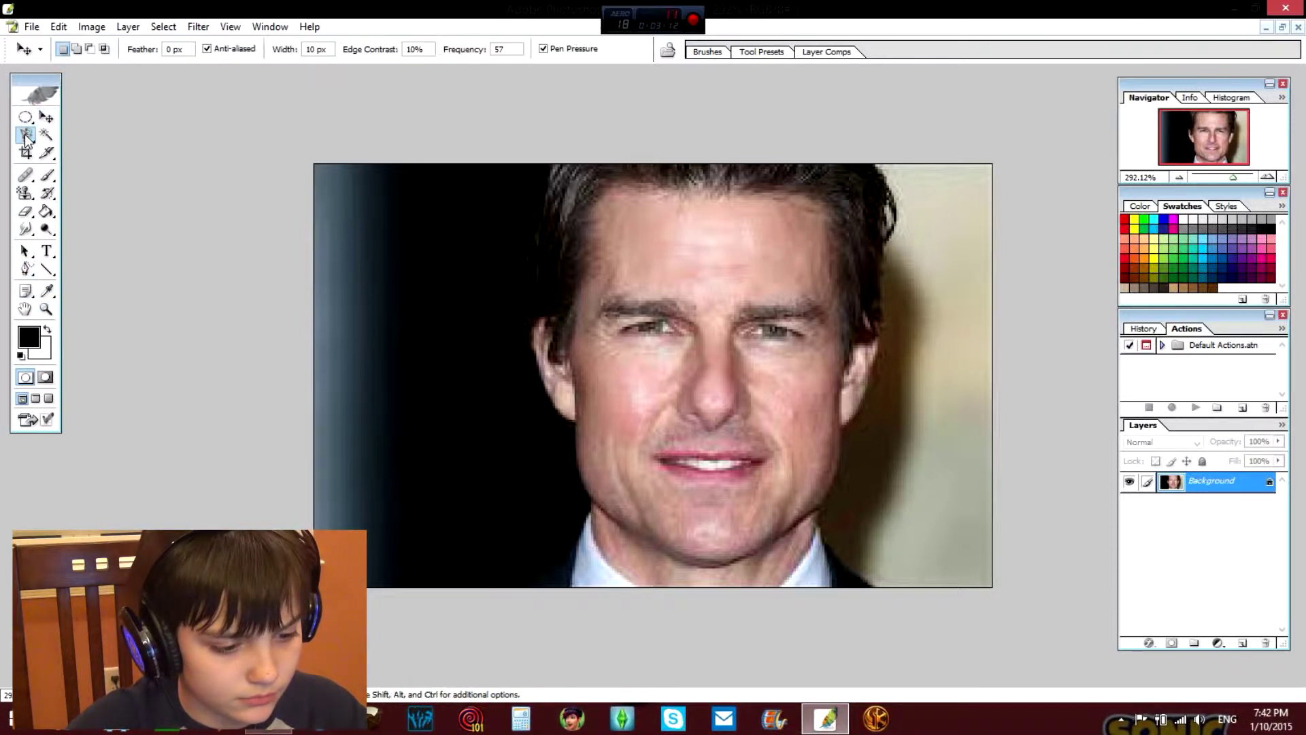
# Copy the traced lips onto Layer 1 and move them up onto the forehead
pyautogui.doubleClick(672, 491)
pyautogui.rightClick(712, 480)
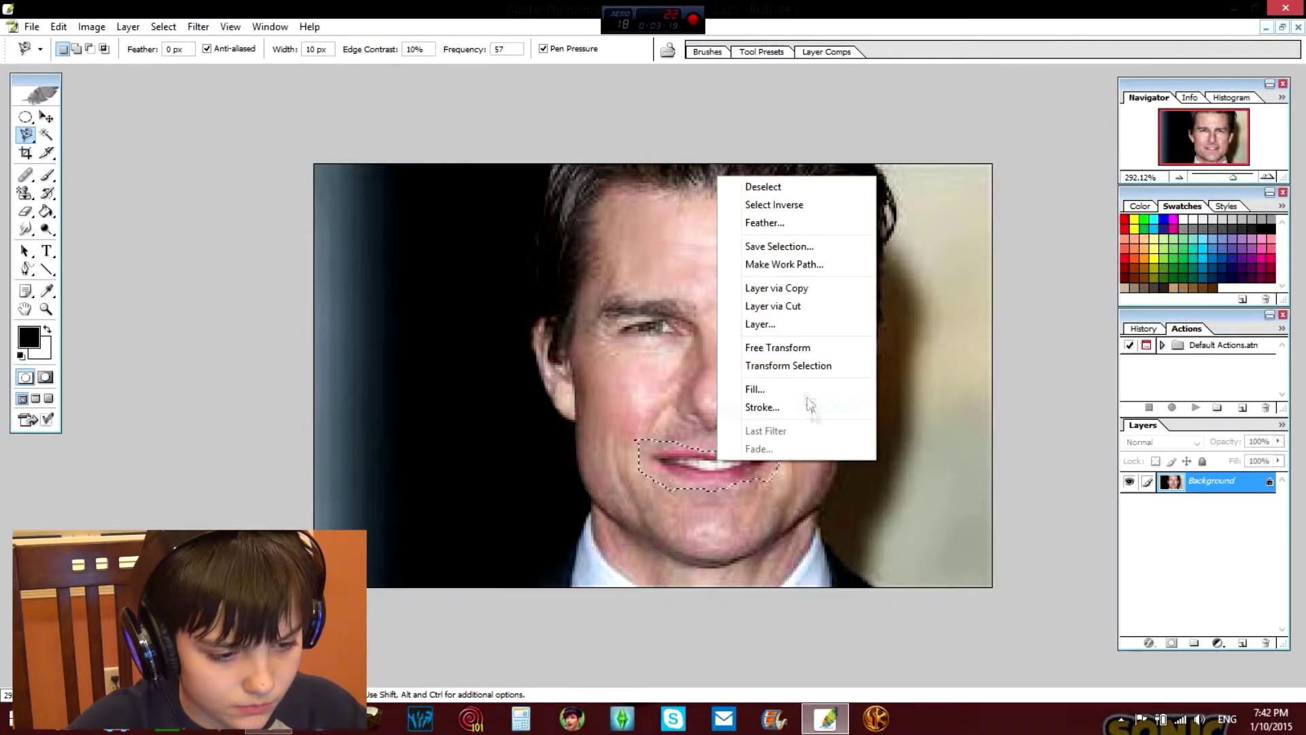
pyautogui.click(819, 290)
pyautogui.click(46, 117)
pyautogui.moveTo(686, 468); pyautogui.dragTo(693, 255)
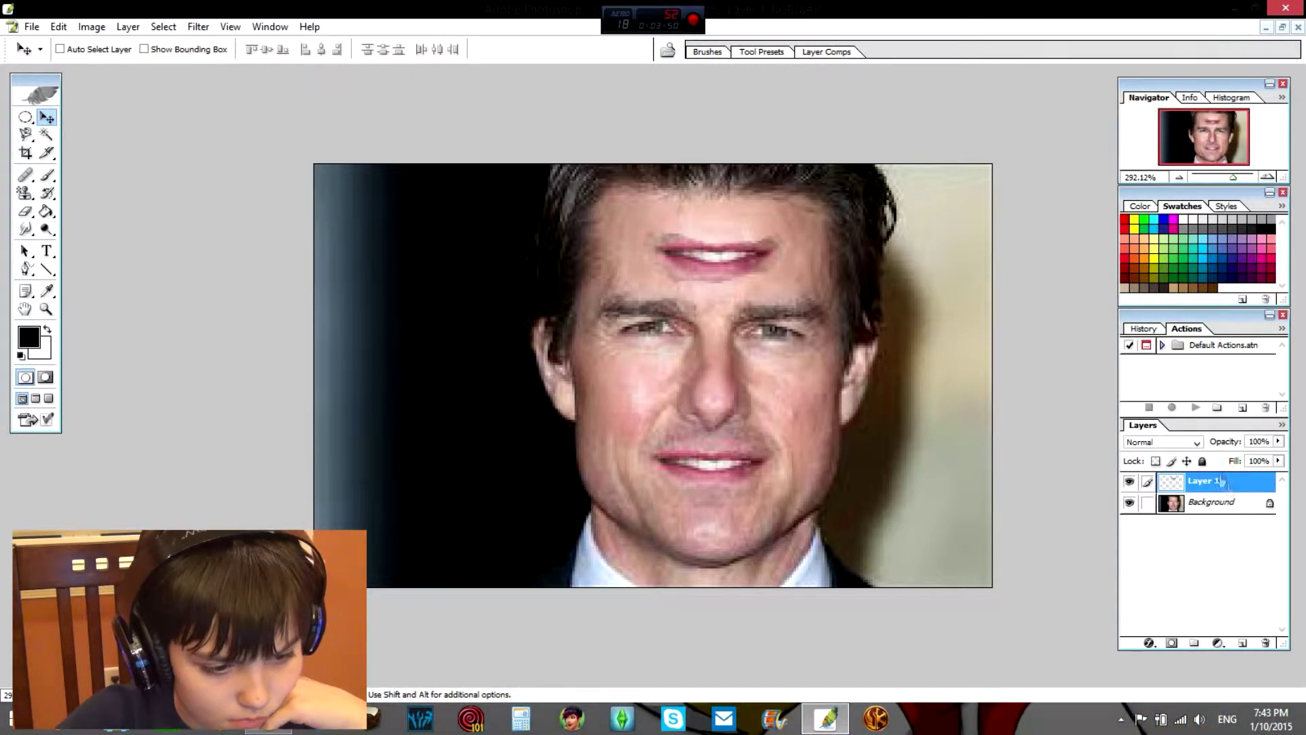
# Review Layer 1's properties, keeping the name Layer 1
pyautogui.rightClick(1194, 484)
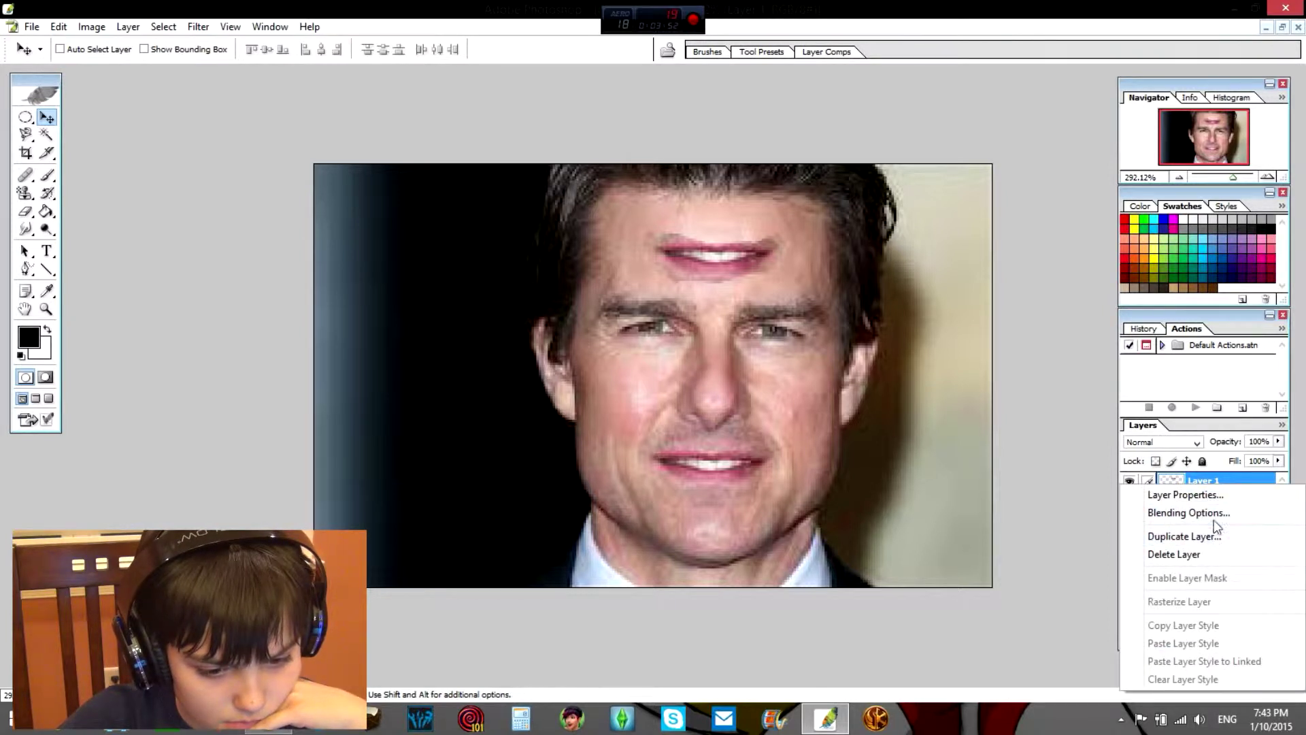
pyautogui.click(1204, 495)
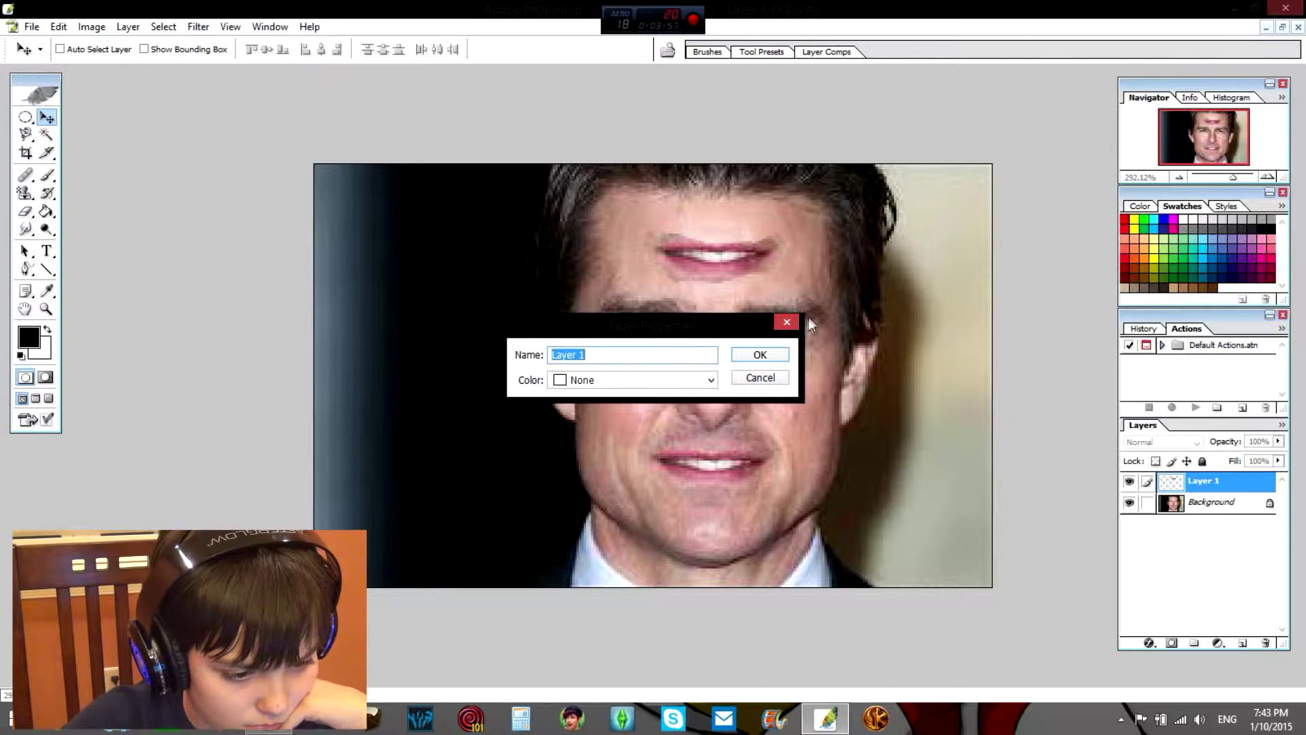
pyautogui.click(762, 355)
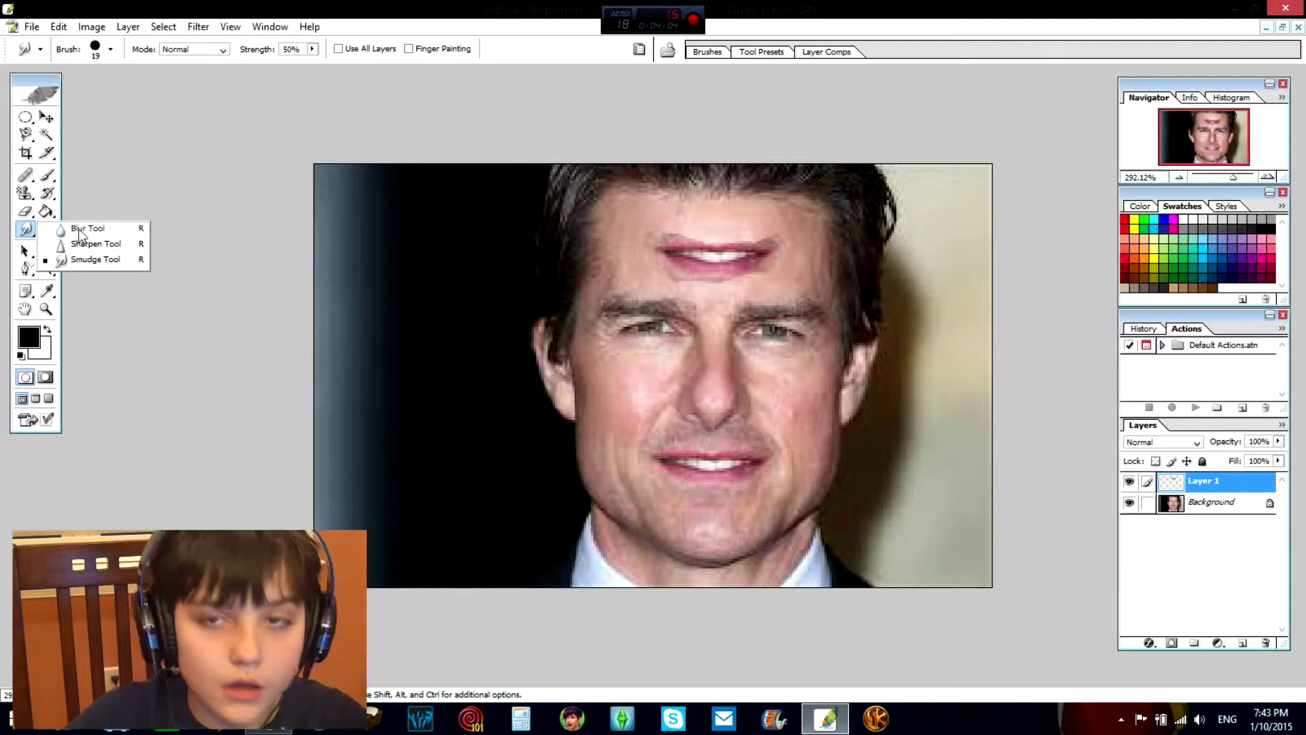
pyautogui.moveTo(26, 229); pyautogui.dragTo(75, 225)
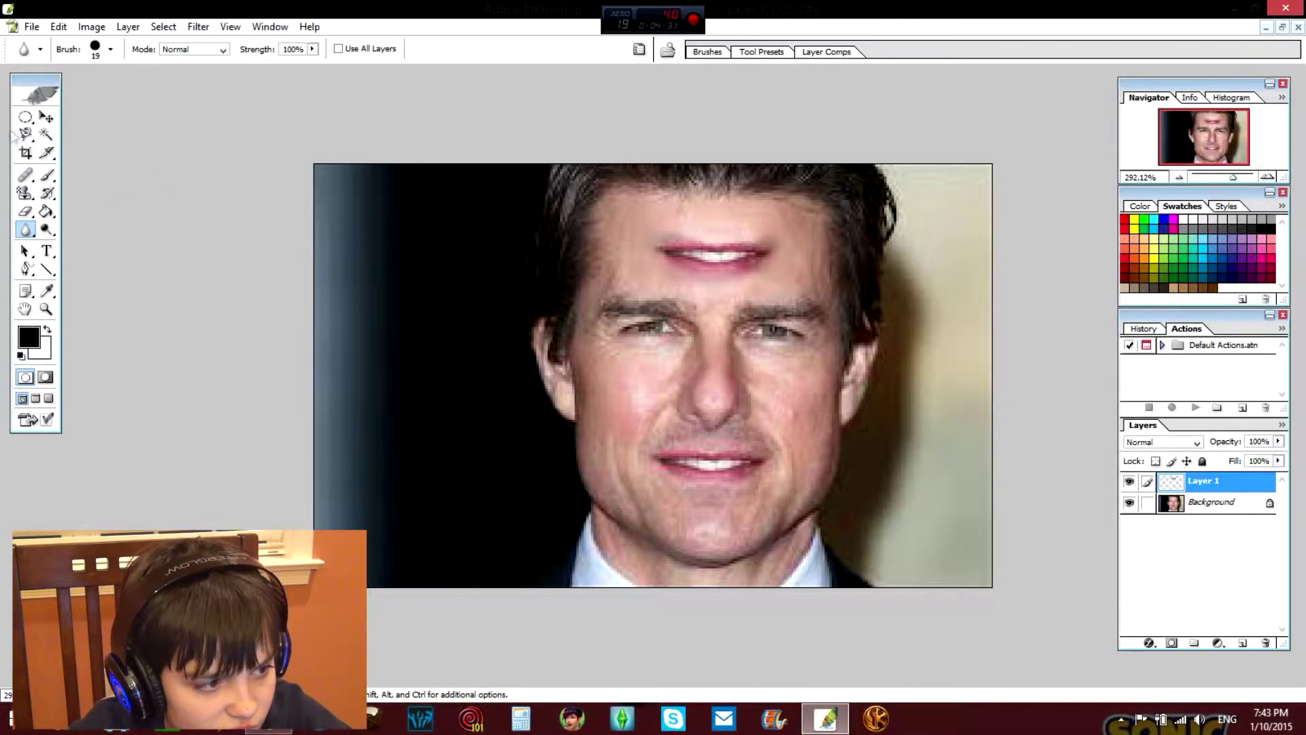
pyautogui.click(32, 26)
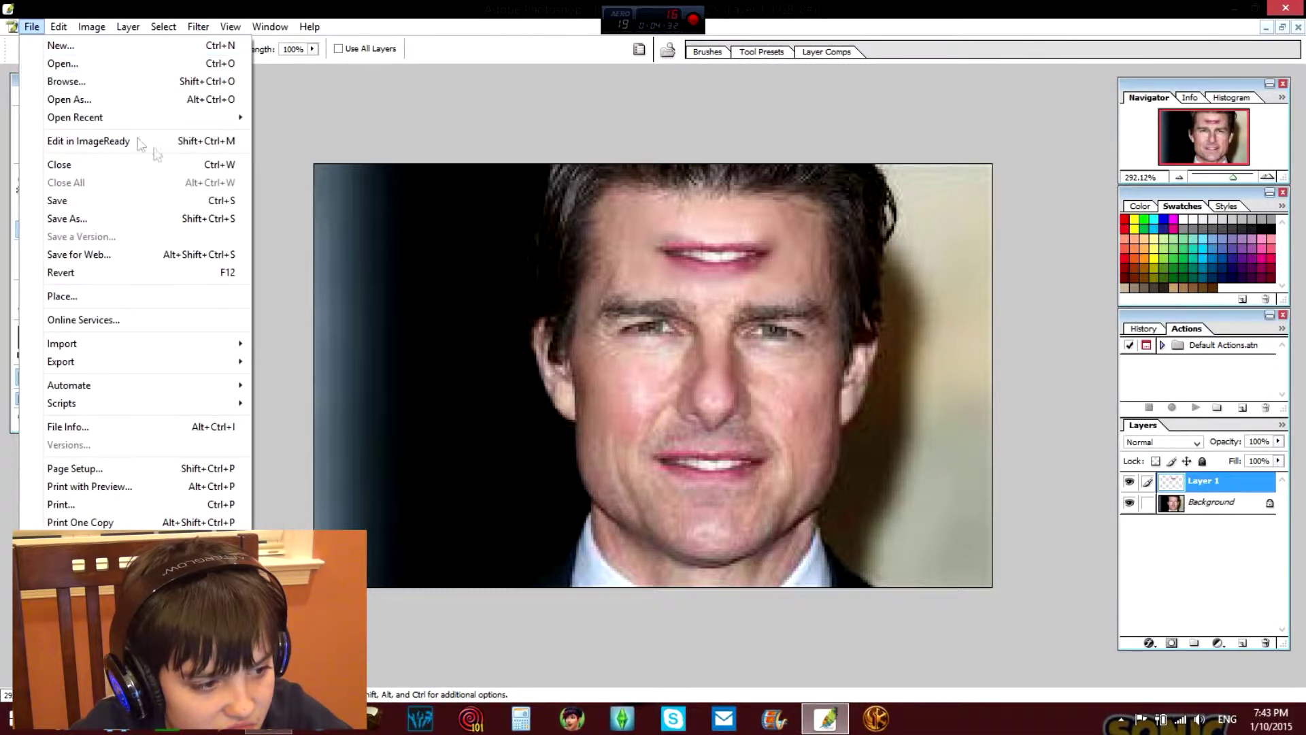
# Browse for an image with File > Open and trace the hairline with the Magnetic Lasso
pyautogui.click(328, 115)
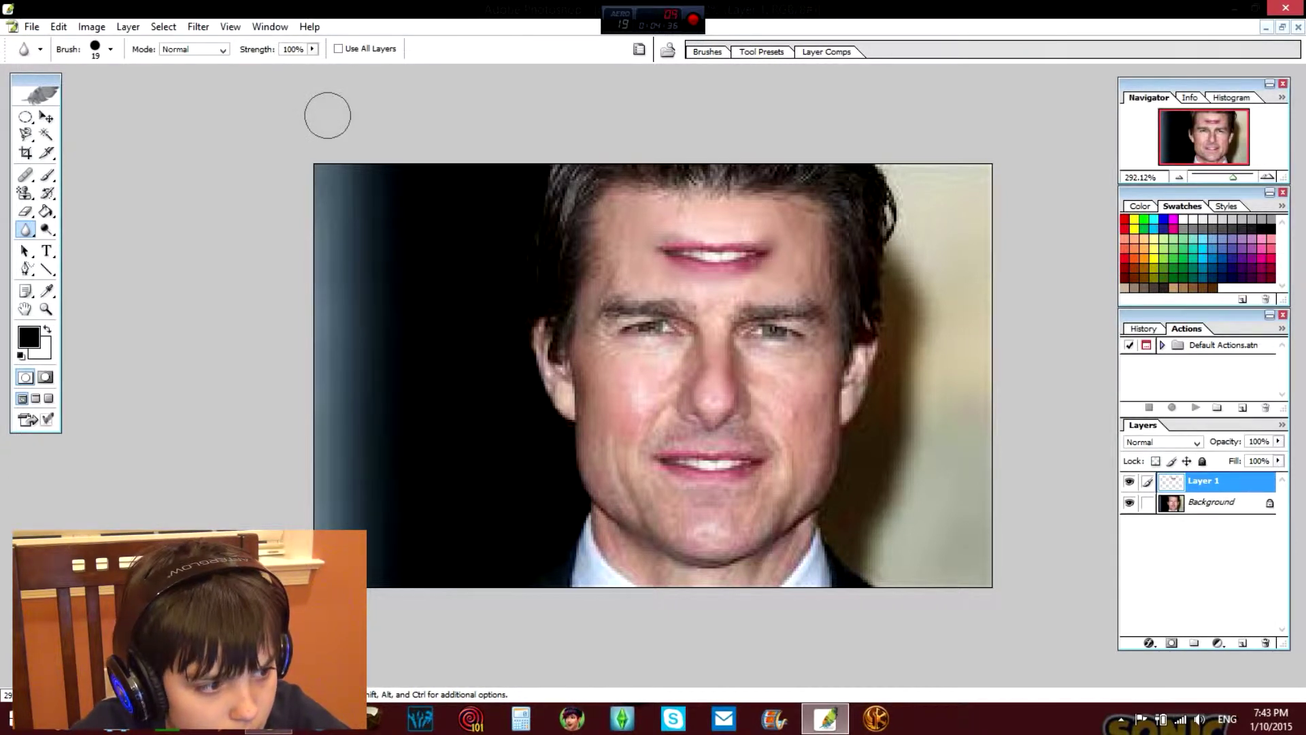
pyautogui.click(32, 27)
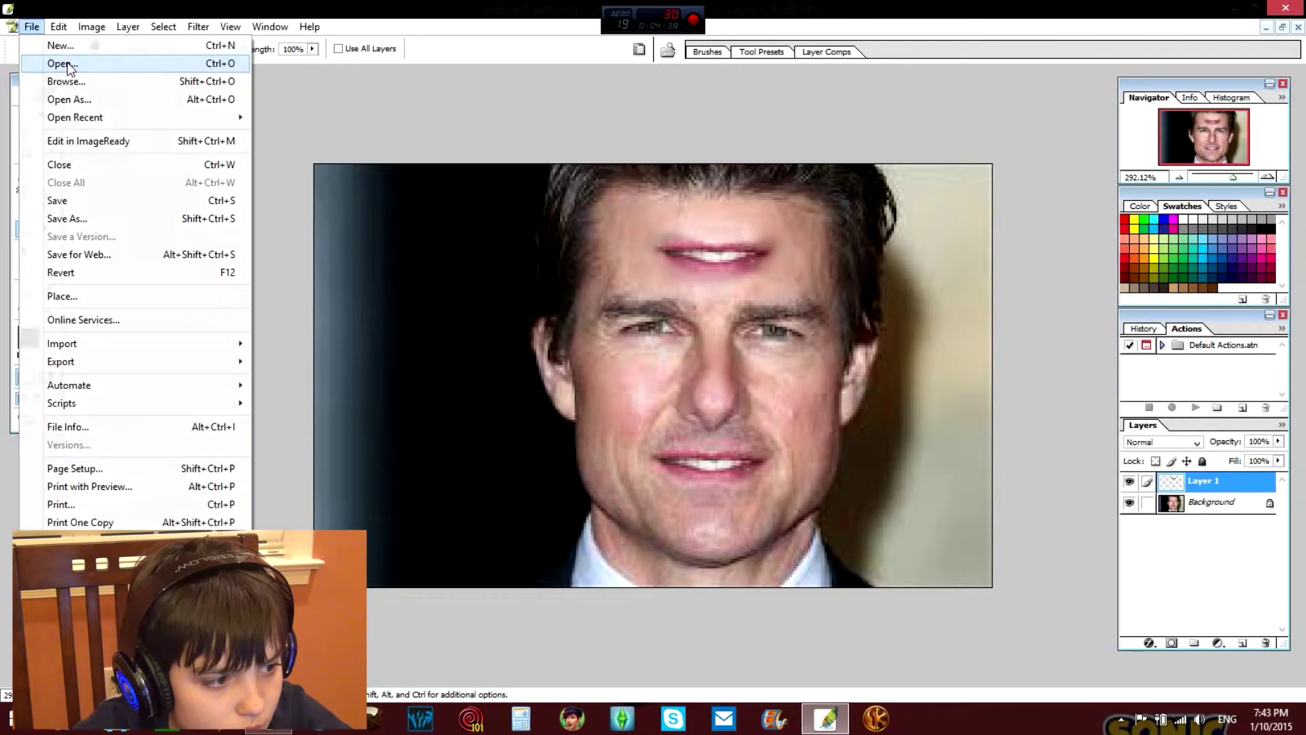
pyautogui.click(48, 64)
pyautogui.moveTo(858, 185); pyautogui.dragTo(877, 299)
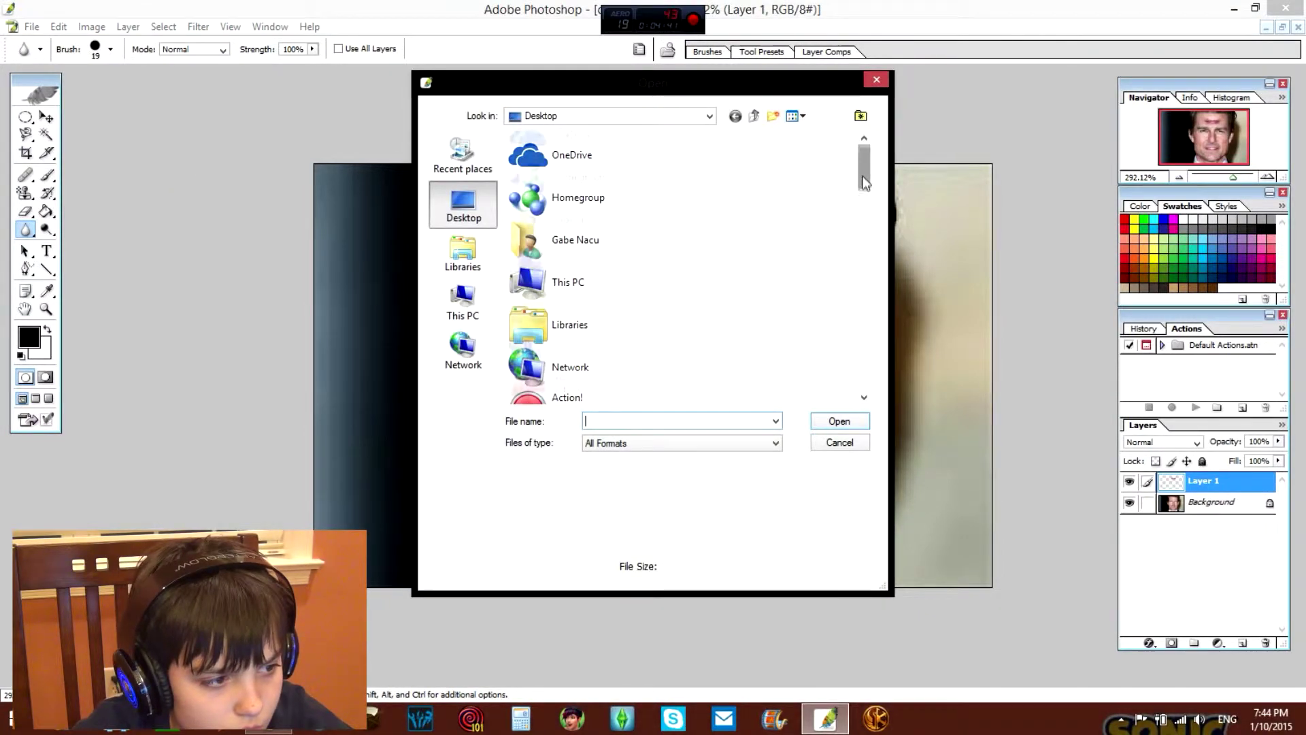
pyautogui.moveTo(878, 299); pyautogui.dragTo(876, 359)
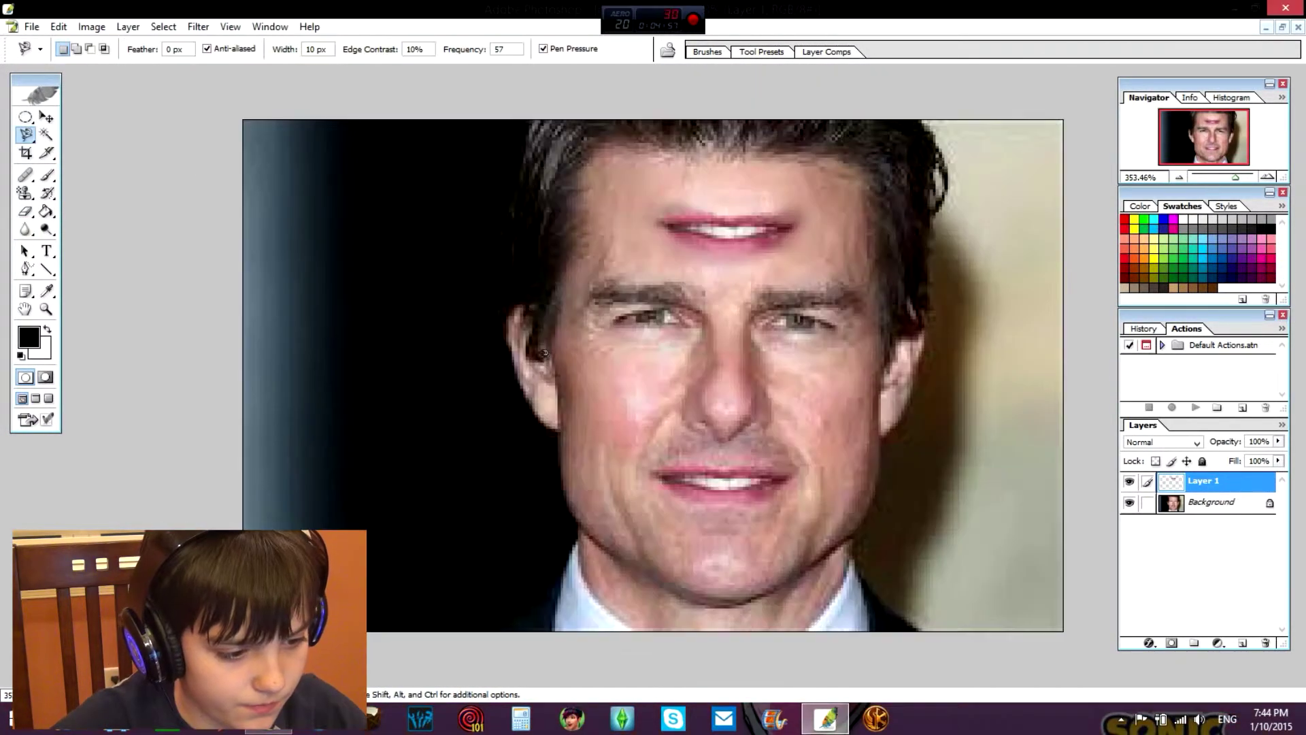
pyautogui.click(542, 365)
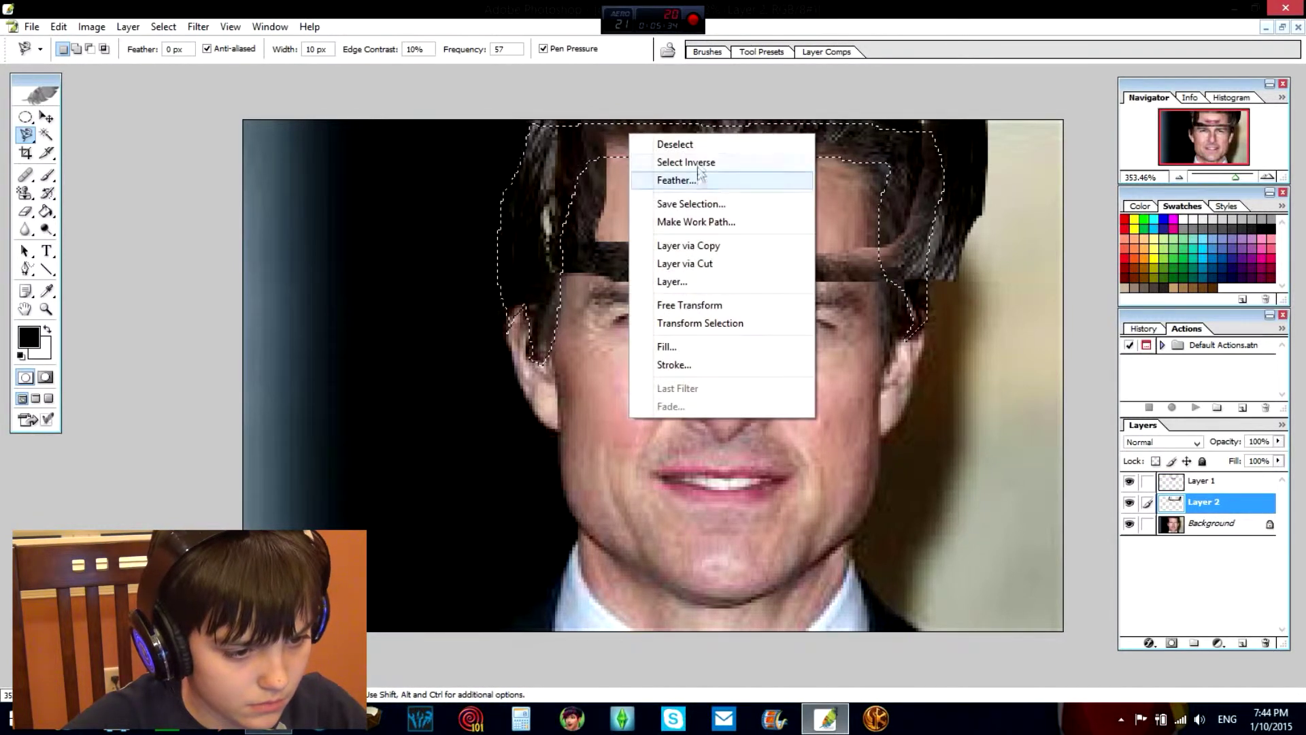
pyautogui.click(696, 145)
# Move the hair strip down onto the chin and delete the last Smudge history state
pyautogui.press('v')
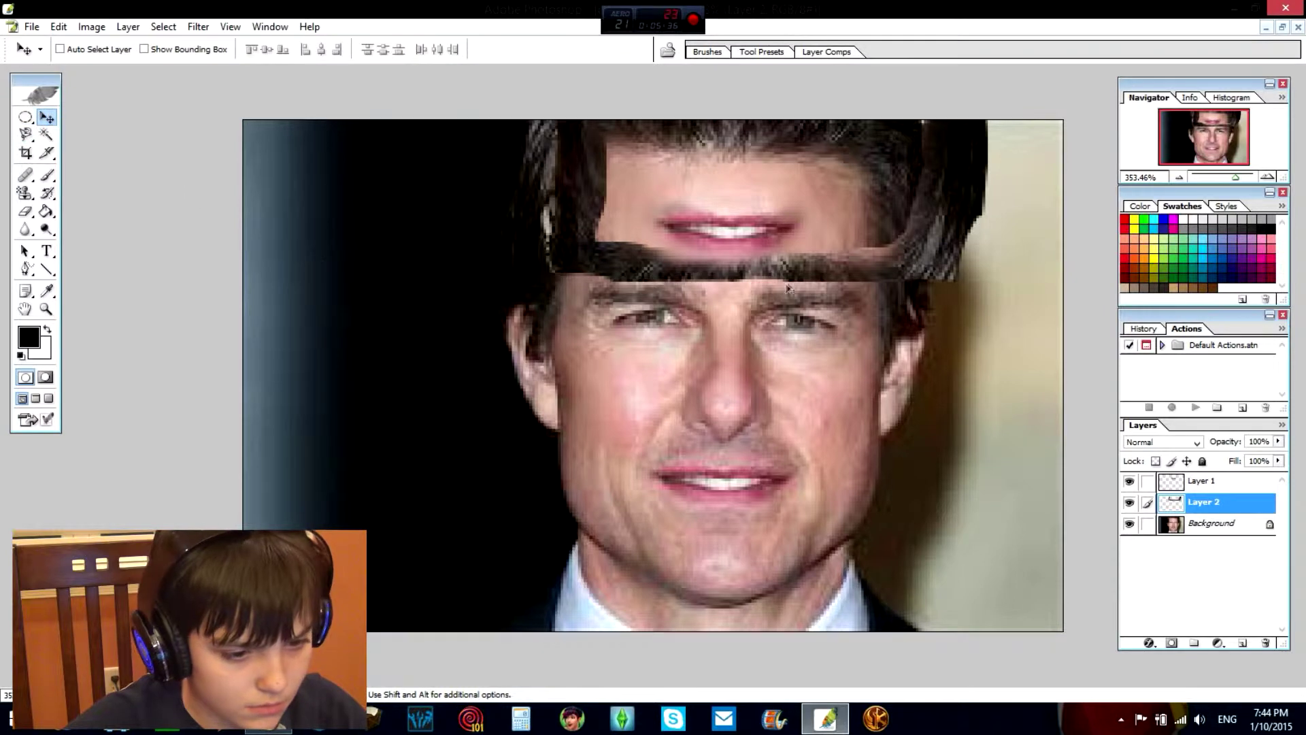
pyautogui.moveTo(827, 288); pyautogui.dragTo(786, 600)
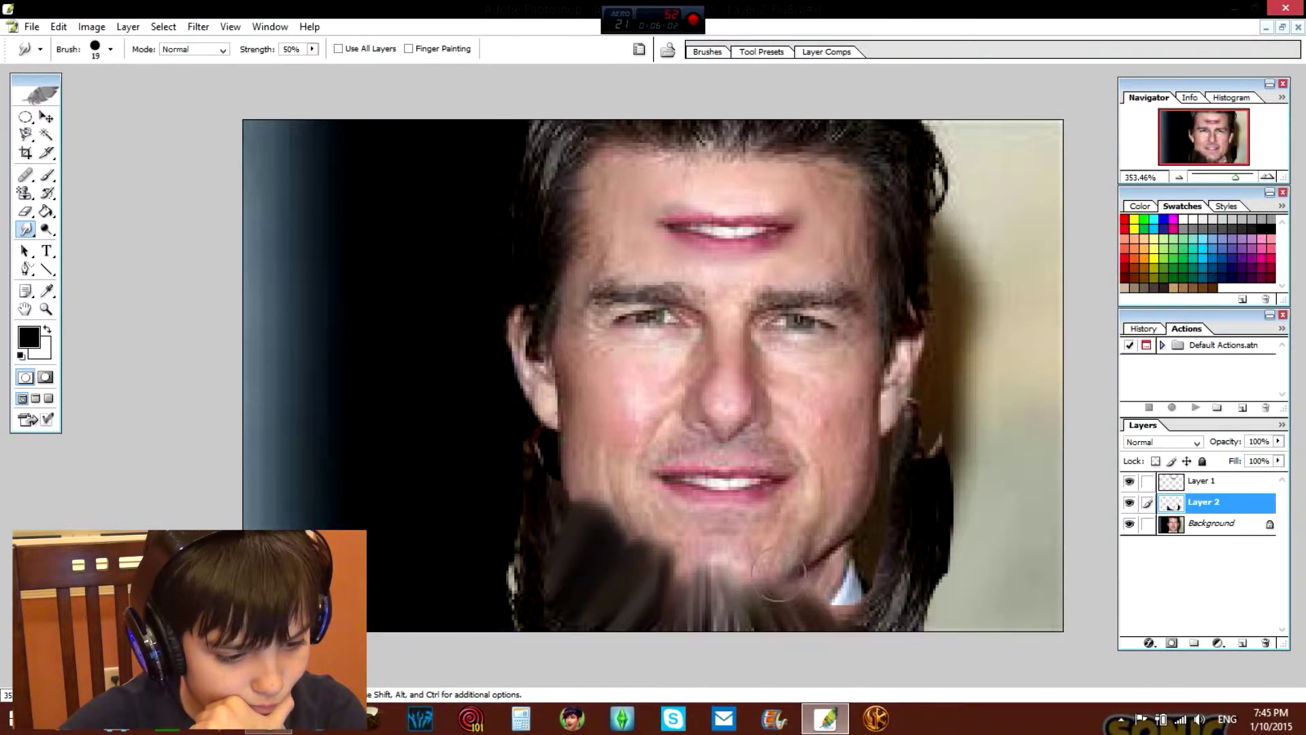
pyautogui.moveTo(820, 571); pyautogui.dragTo(932, 521)
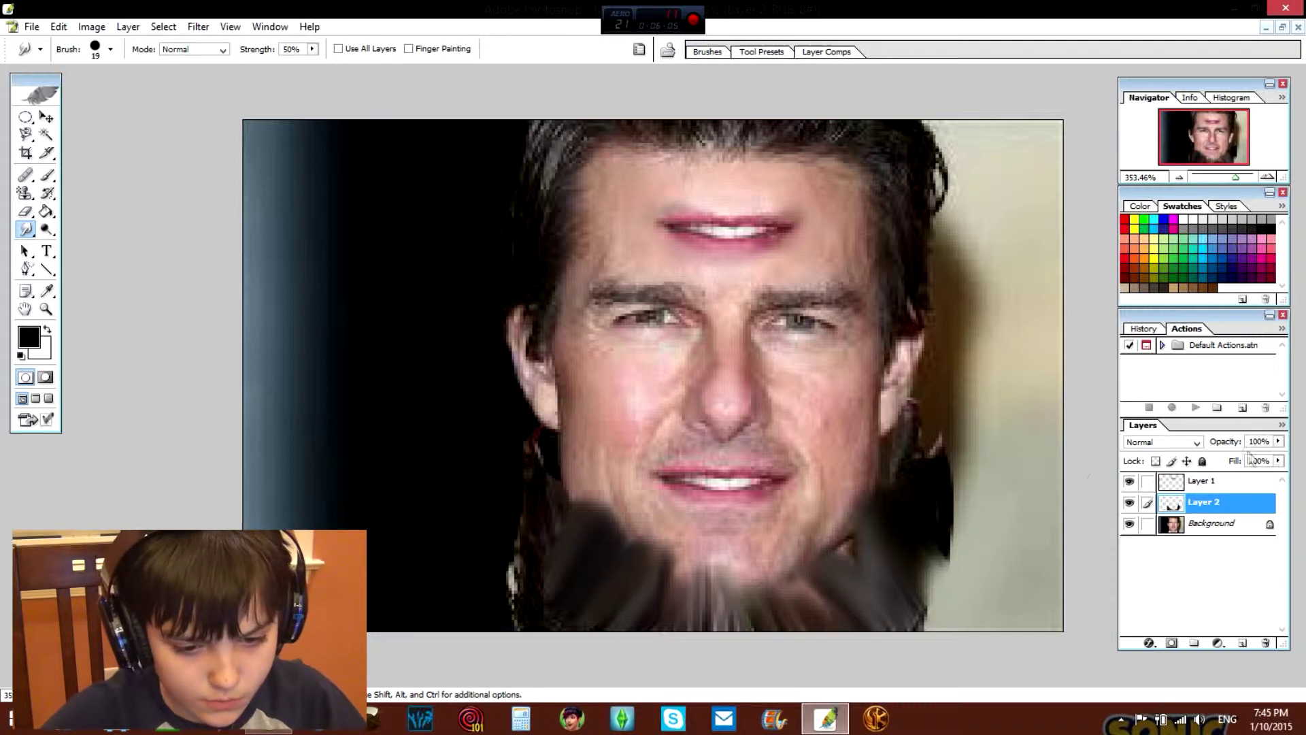
pyautogui.click(1145, 328)
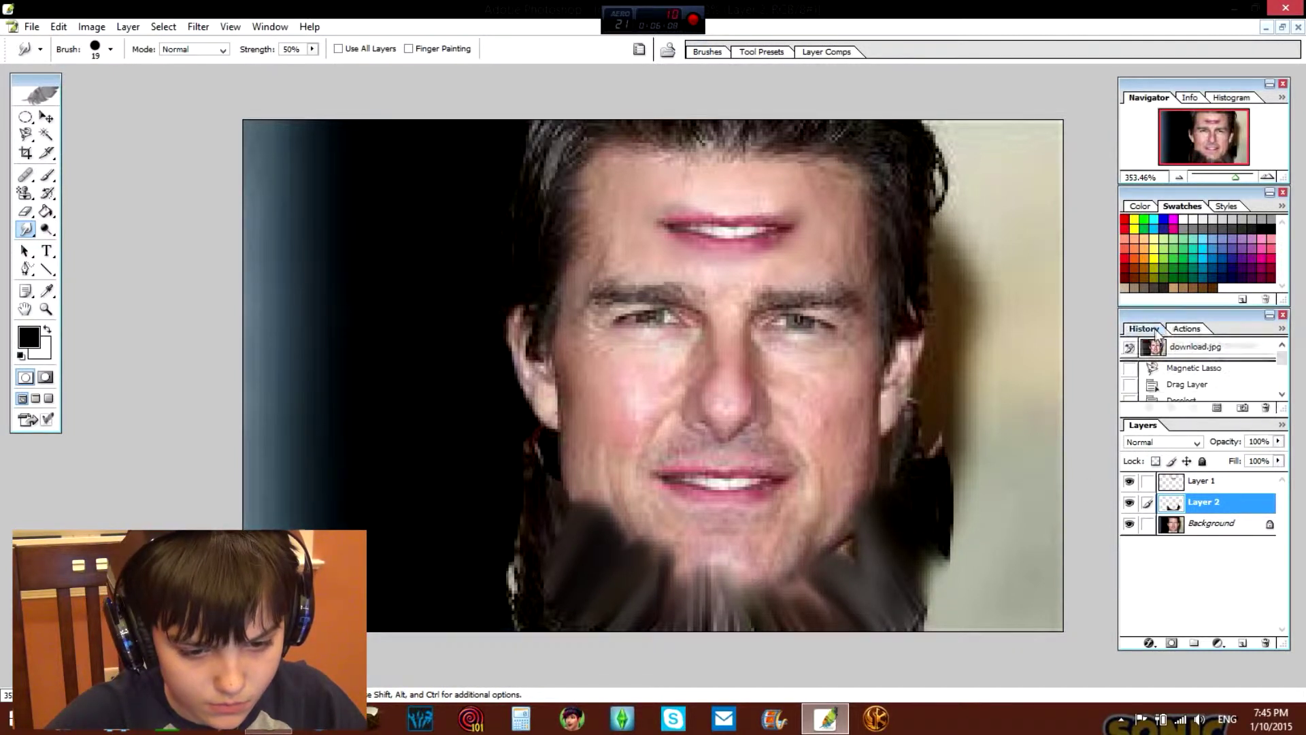
pyautogui.click(1266, 406)
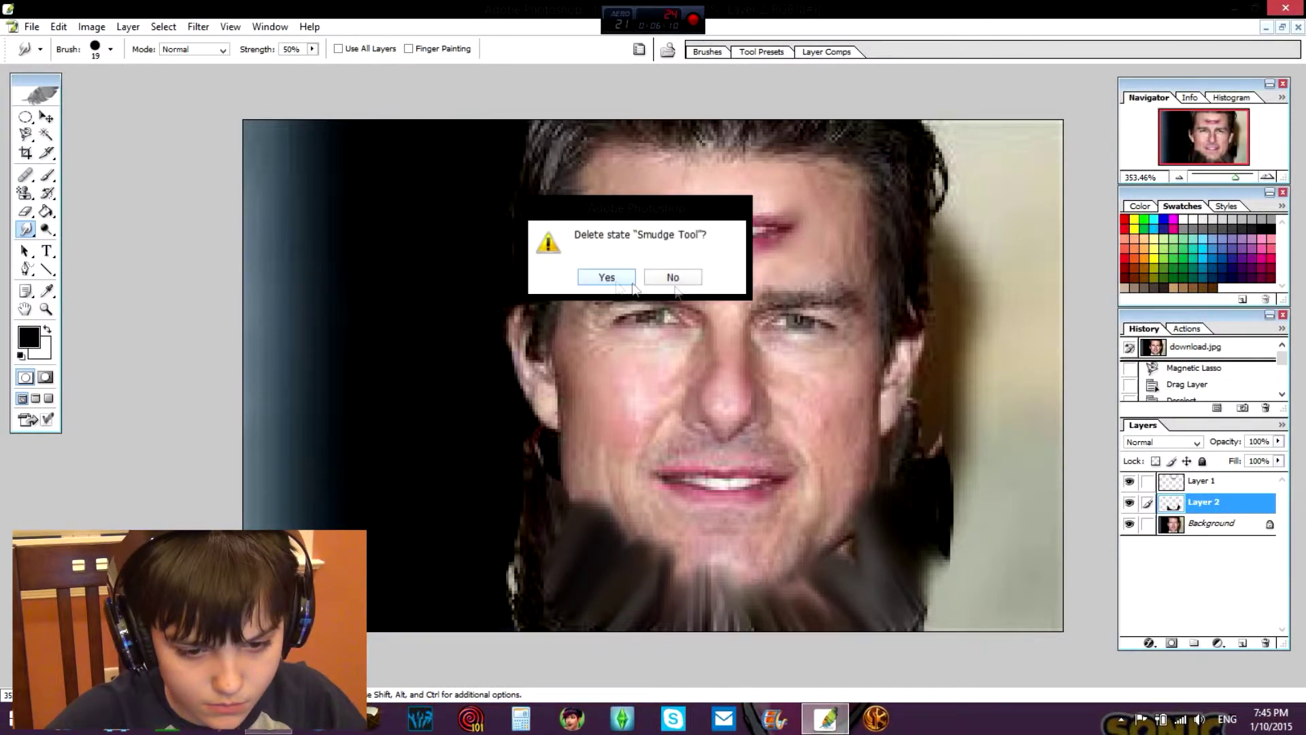
pyautogui.press('Return')
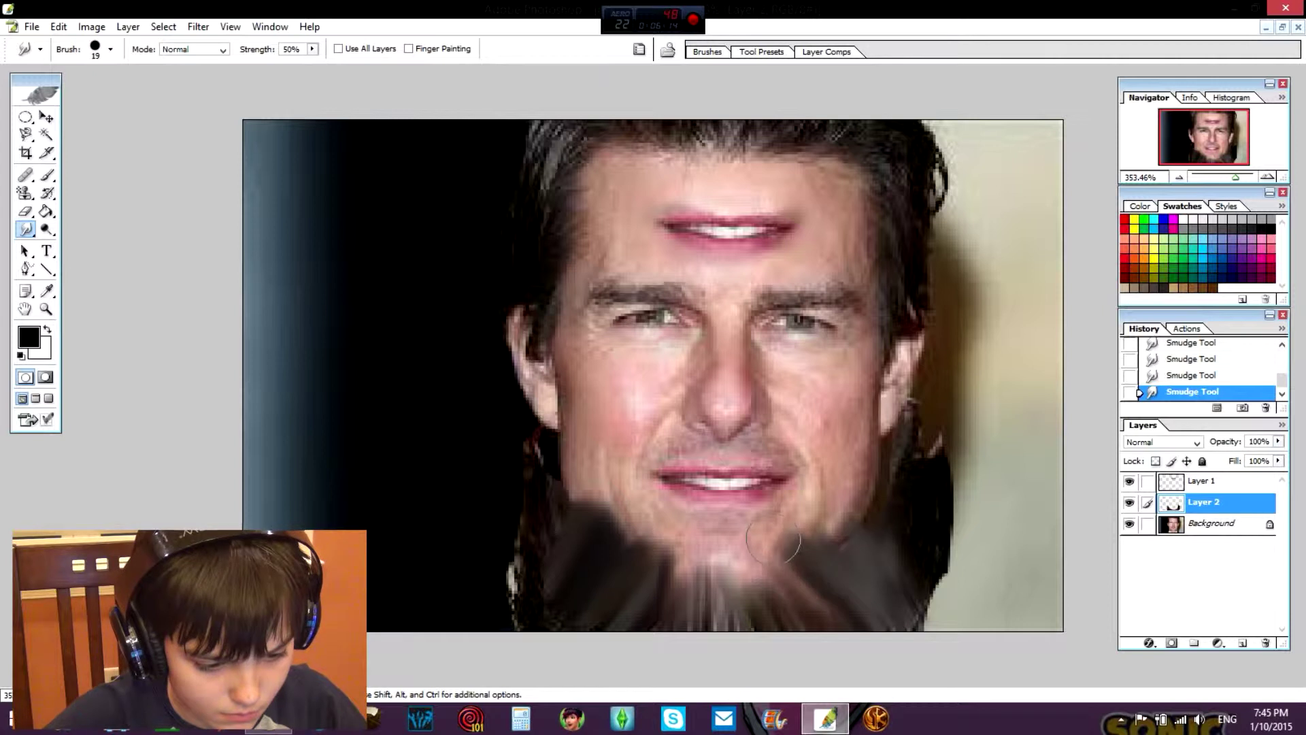
# Smudge the beard upward along both jaws and the chin into dark streaks
pyautogui.moveTo(781, 582); pyautogui.dragTo(656, 551)
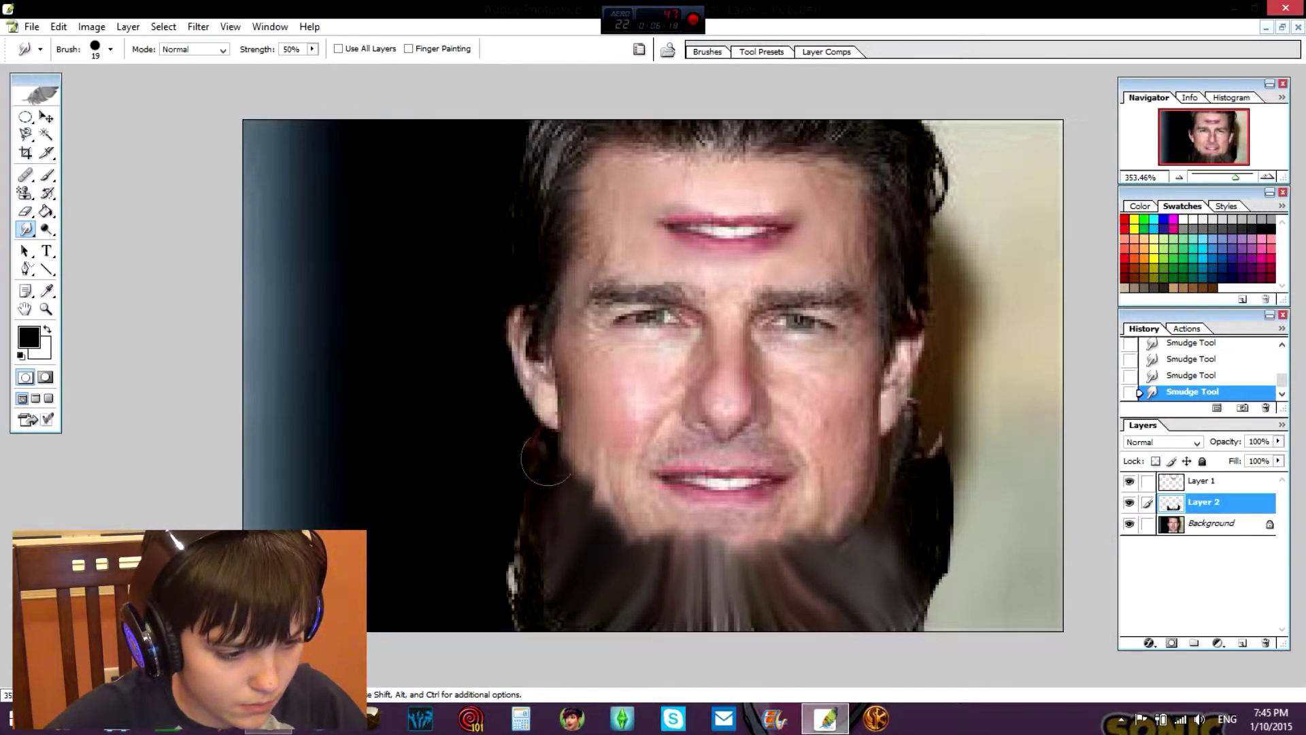
pyautogui.moveTo(541, 439)
pyautogui.mouseDown()
pyautogui.moveTo(561, 433)
pyautogui.moveTo(543, 476)
pyautogui.mouseUp()
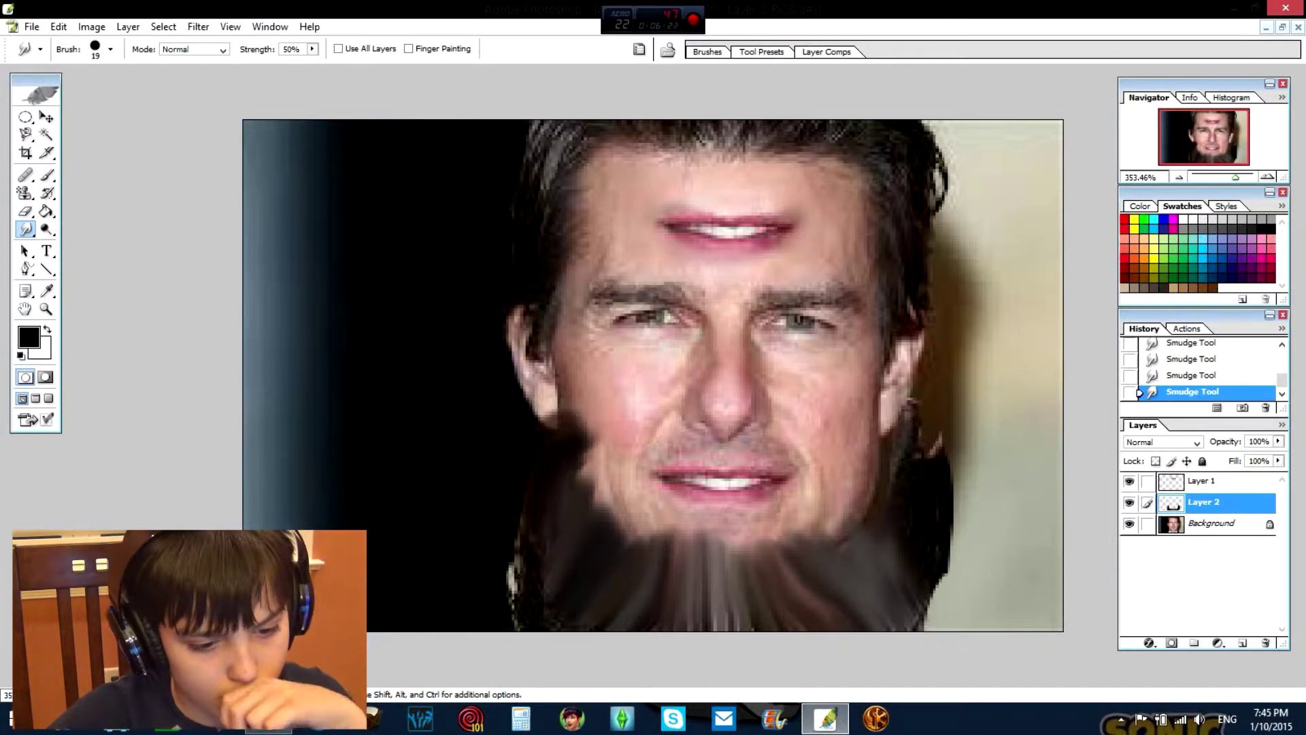
pyautogui.moveTo(868, 547)
pyautogui.mouseDown()
pyautogui.moveTo(912, 489)
pyautogui.moveTo(891, 422)
pyautogui.moveTo(912, 408)
pyautogui.moveTo(926, 471)
pyautogui.mouseUp()
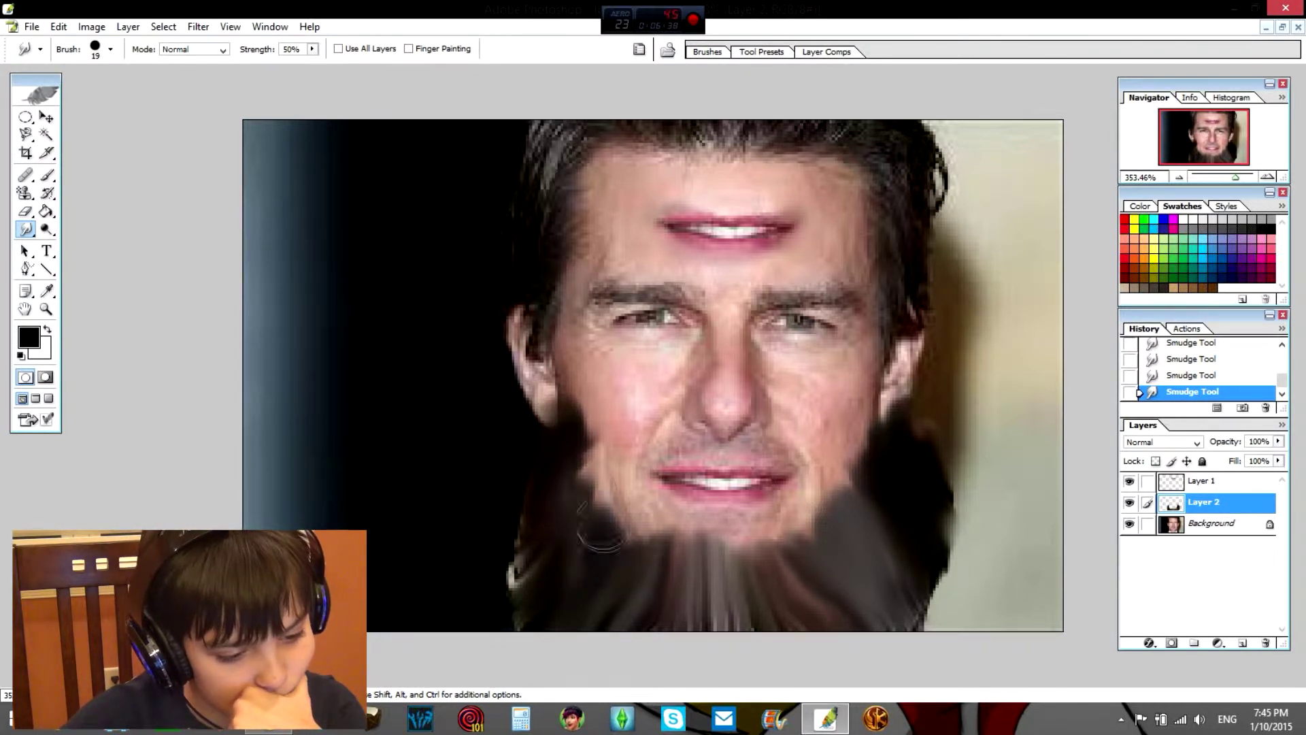
pyautogui.moveTo(592, 517); pyautogui.dragTo(585, 442)
pyautogui.moveTo(599, 565); pyautogui.dragTo(619, 490)
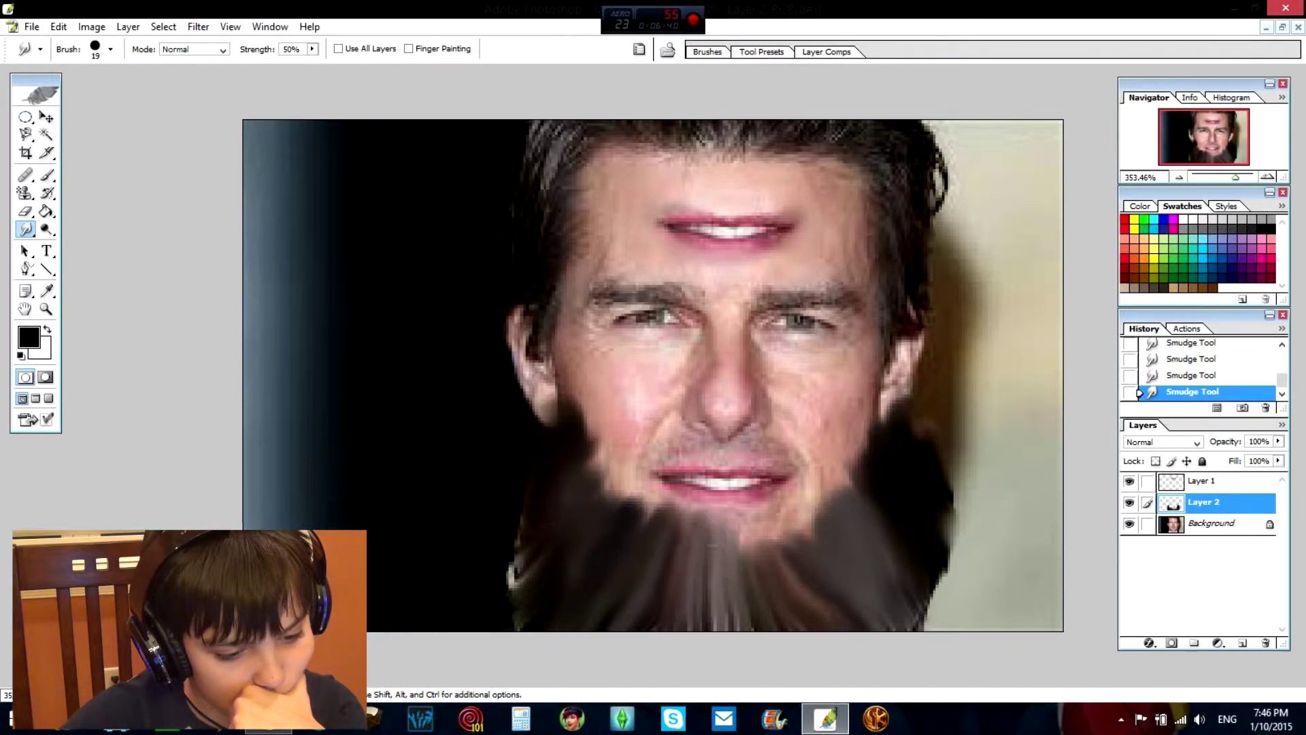
pyautogui.moveTo(748, 592); pyautogui.dragTo(721, 504)
pyautogui.moveTo(810, 565); pyautogui.dragTo(843, 487)
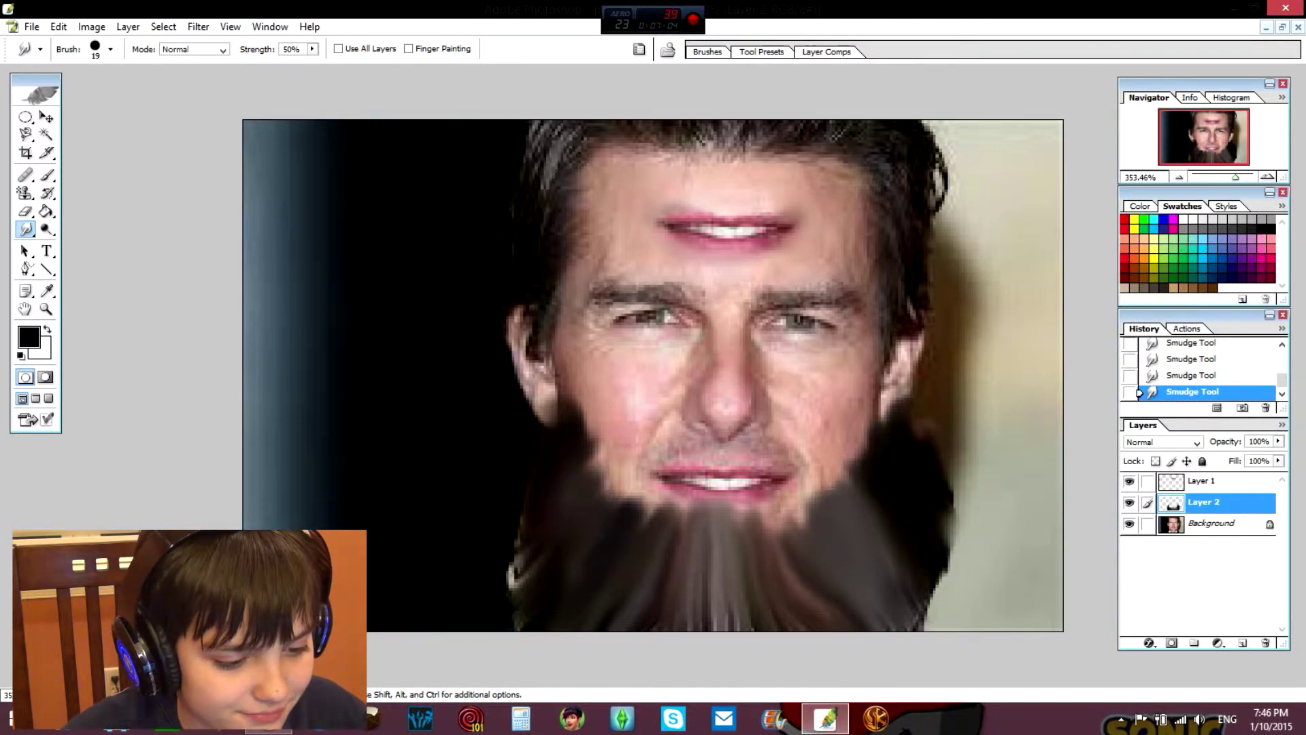
# Select the Background layer and set the Smudge brush size to 5 px
pyautogui.click(1212, 524)
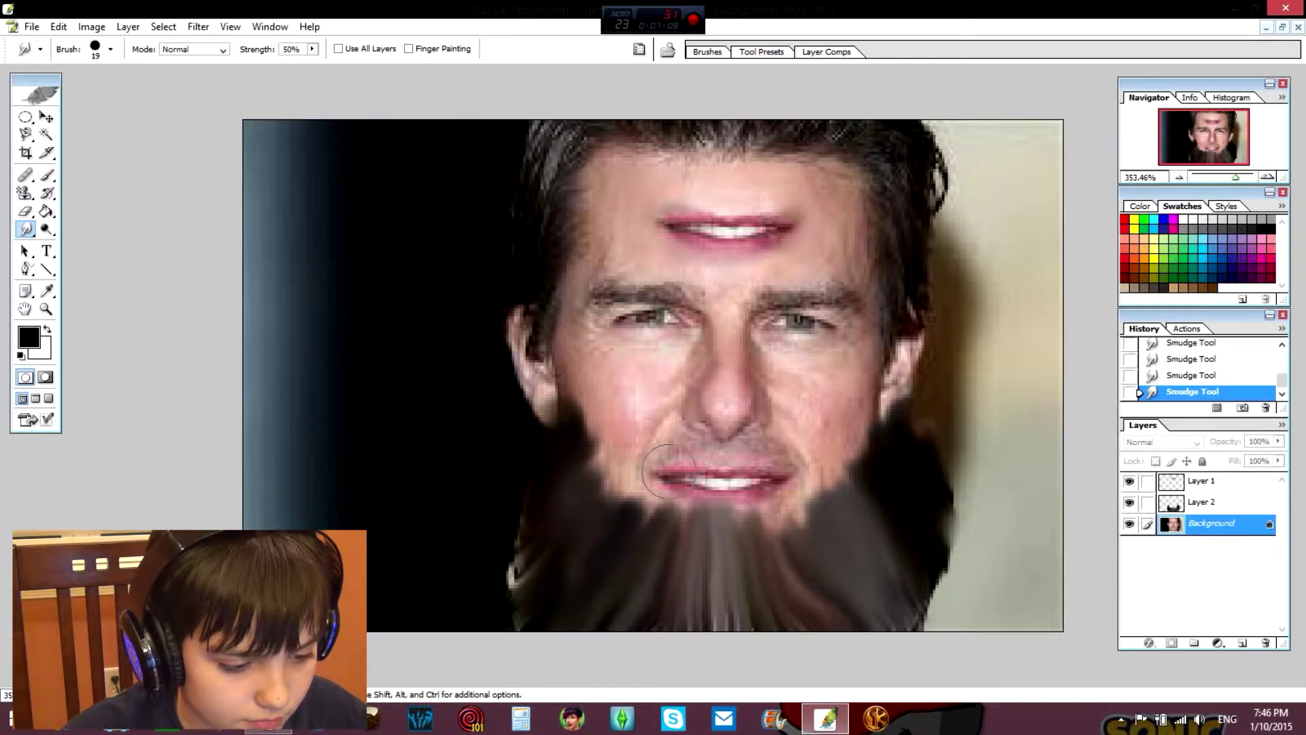
pyautogui.click(111, 49)
pyautogui.click(136, 248)
pyautogui.click(170, 338)
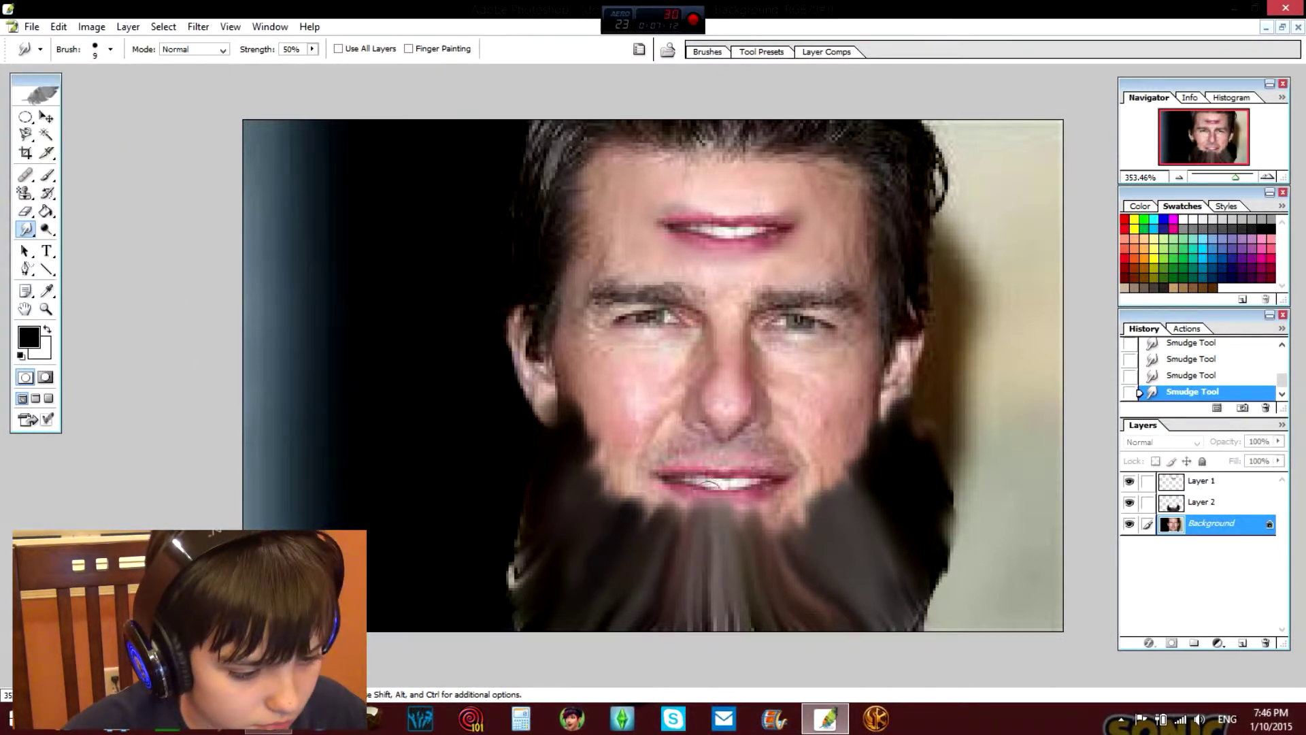
pyautogui.click(112, 52)
pyautogui.click(153, 228)
pyautogui.click(188, 367)
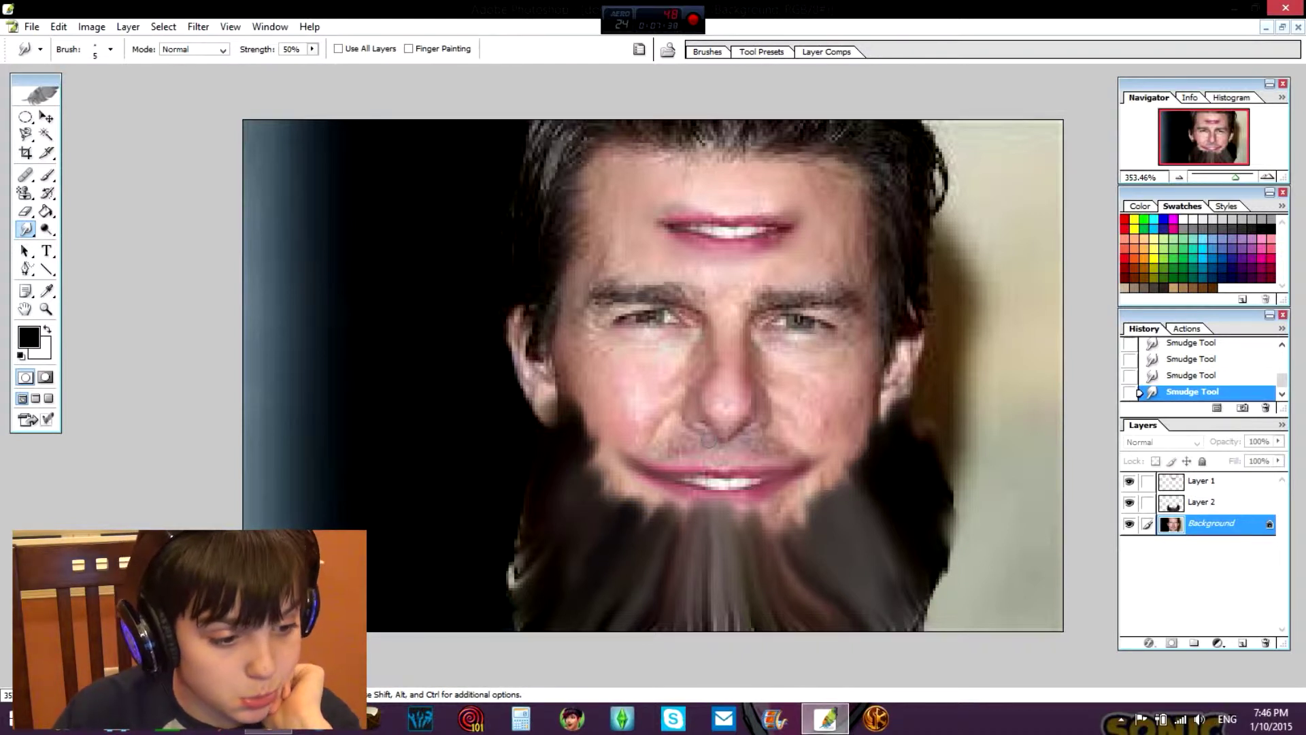
# With a 9 px brush, smudge both ears upward into pointed elf ears
pyautogui.click(20, 234)
pyautogui.click(110, 49)
pyautogui.click(138, 262)
pyautogui.click(395, 343)
pyautogui.moveTo(527, 334)
pyautogui.mouseDown()
pyautogui.moveTo(487, 298)
pyautogui.moveTo(494, 328)
pyautogui.mouseUp()
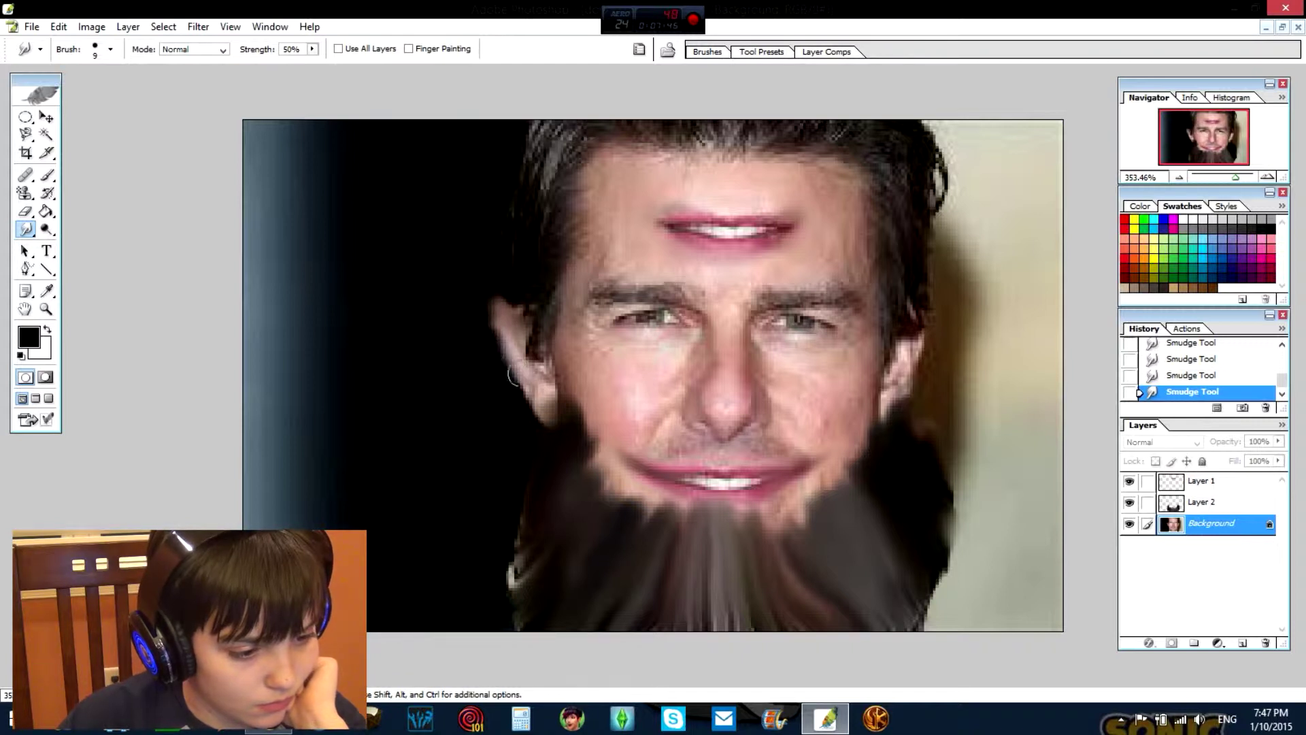
pyautogui.moveTo(513, 375); pyautogui.dragTo(492, 300)
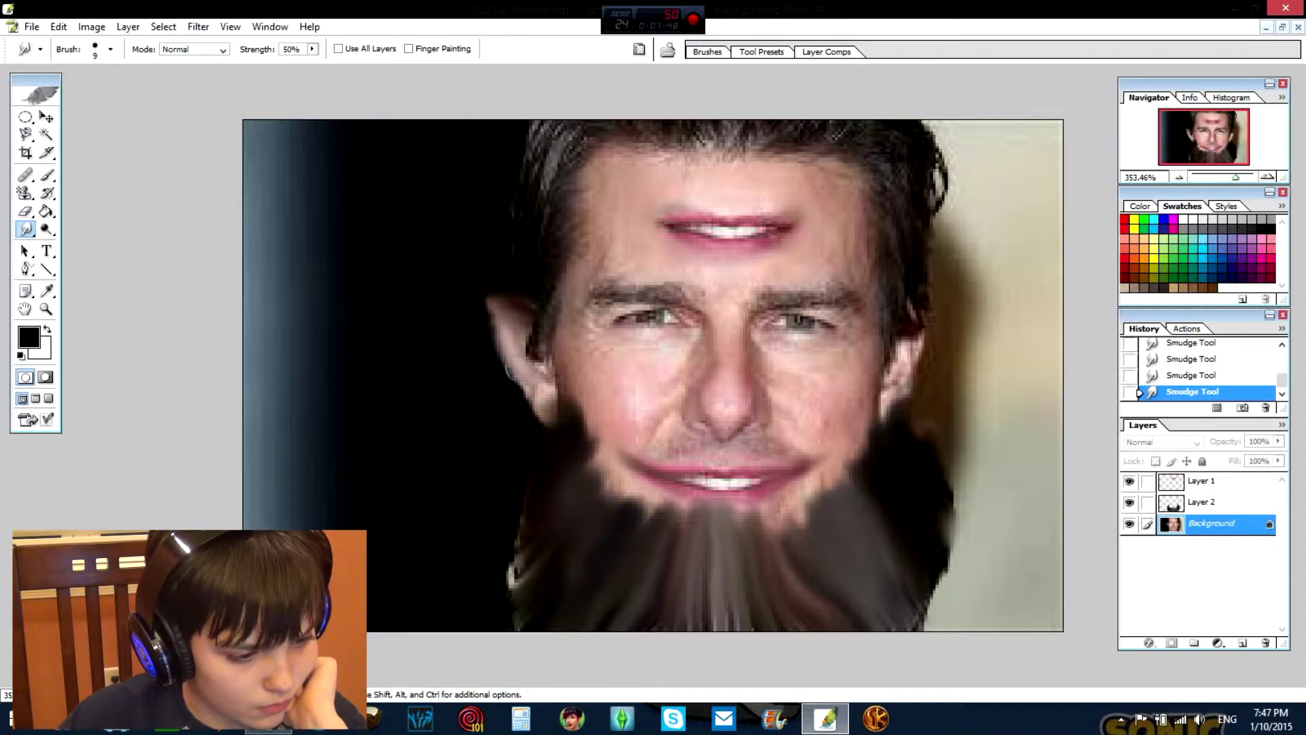
pyautogui.moveTo(493, 337); pyautogui.dragTo(473, 286)
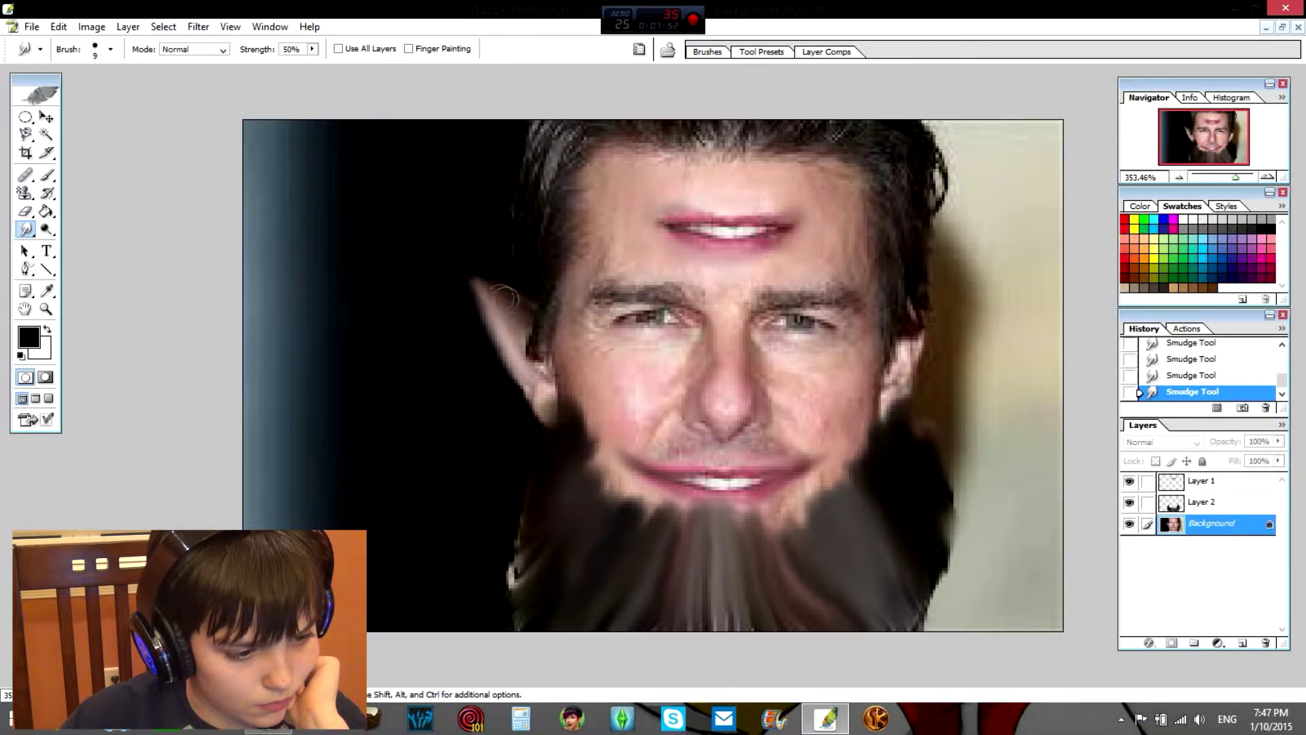
pyautogui.moveTo(512, 325); pyautogui.dragTo(476, 281)
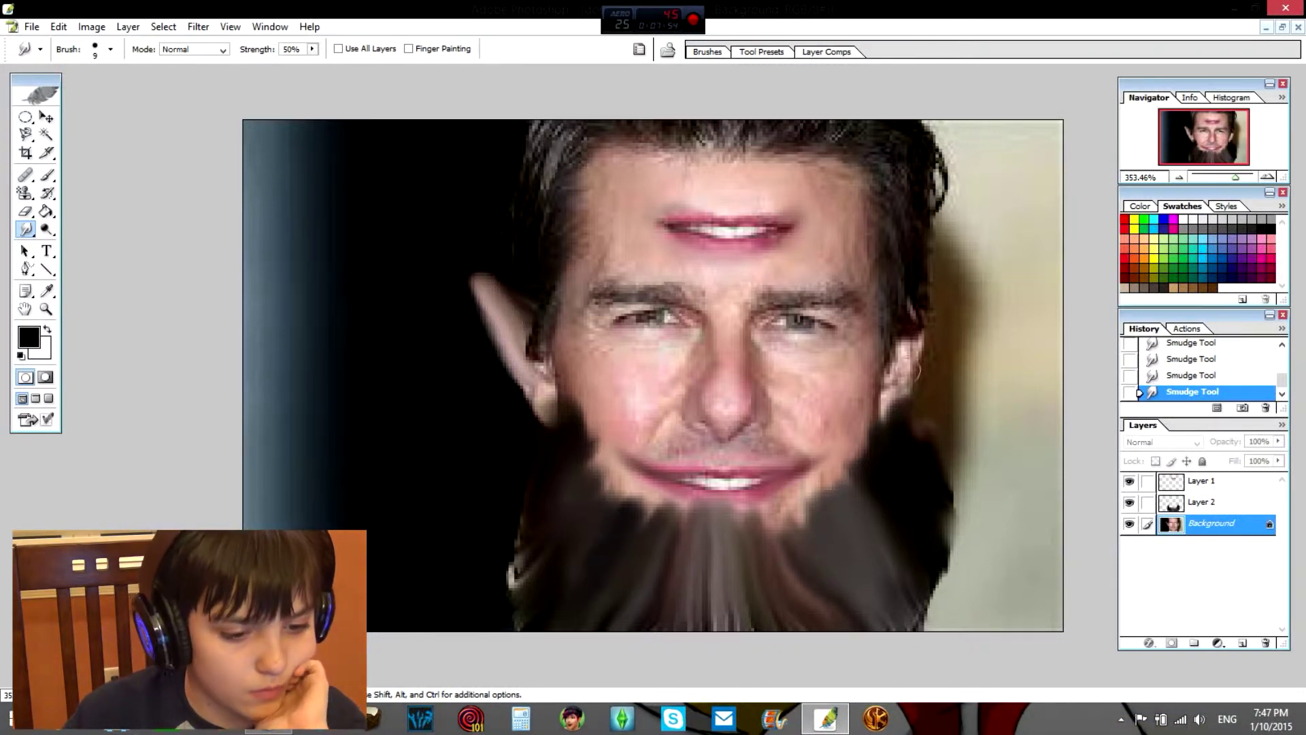
pyautogui.moveTo(913, 357); pyautogui.dragTo(943, 299)
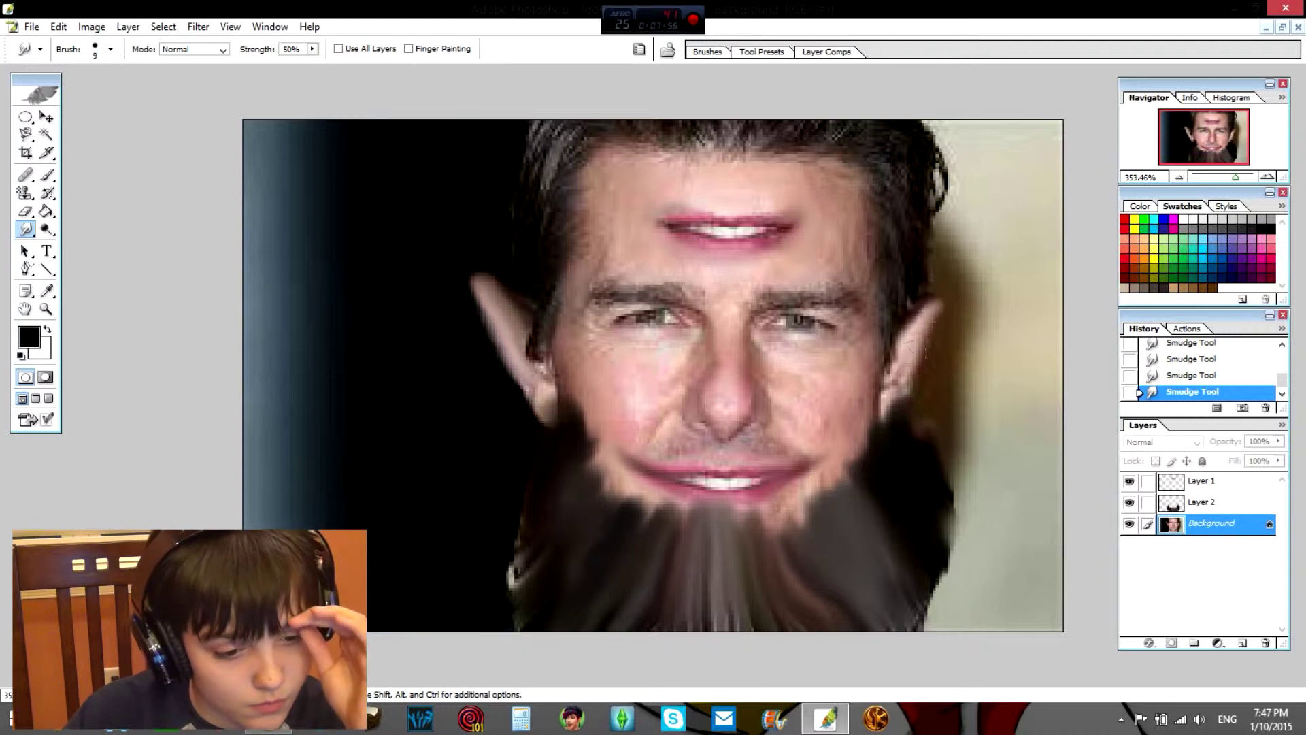
pyautogui.moveTo(918, 361); pyautogui.dragTo(949, 282)
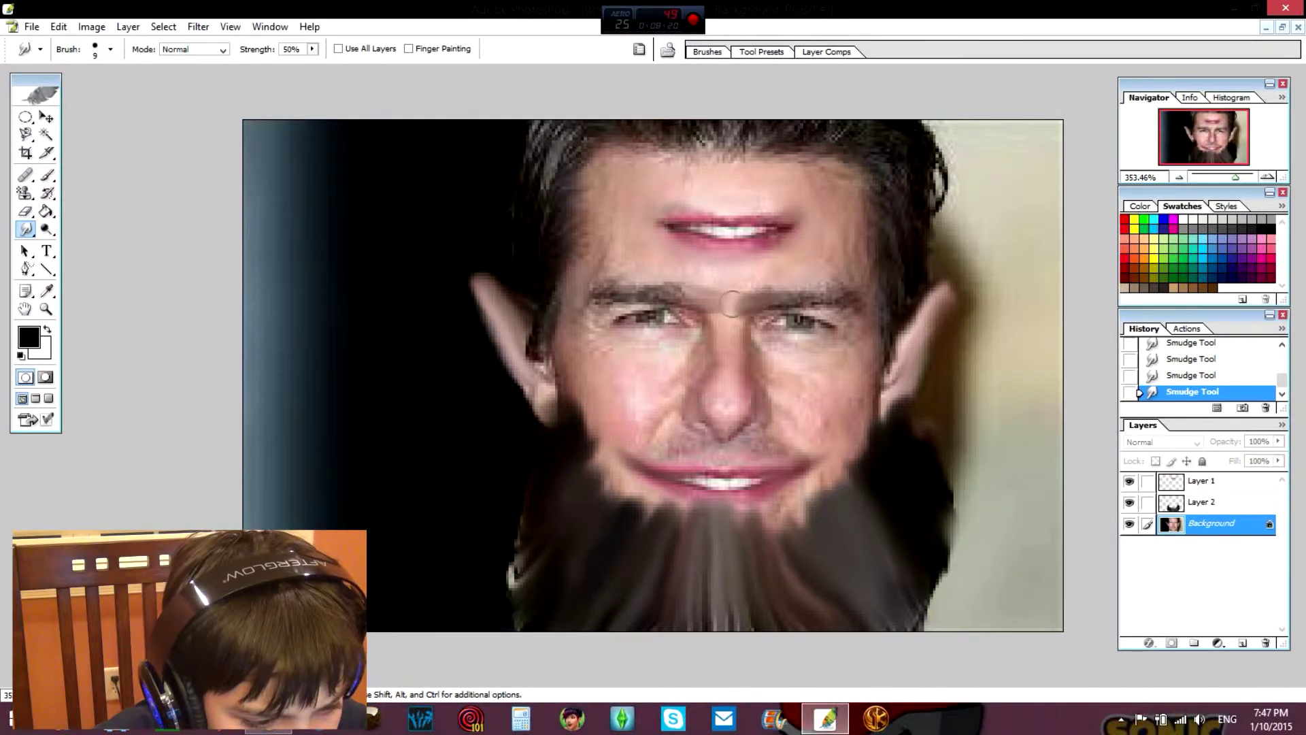
# Smudge the eyebrows together into a unibrow and stretch the nose tip downward
pyautogui.moveTo(700, 289)
pyautogui.mouseDown()
pyautogui.moveTo(744, 299)
pyautogui.moveTo(681, 294)
pyautogui.mouseUp()
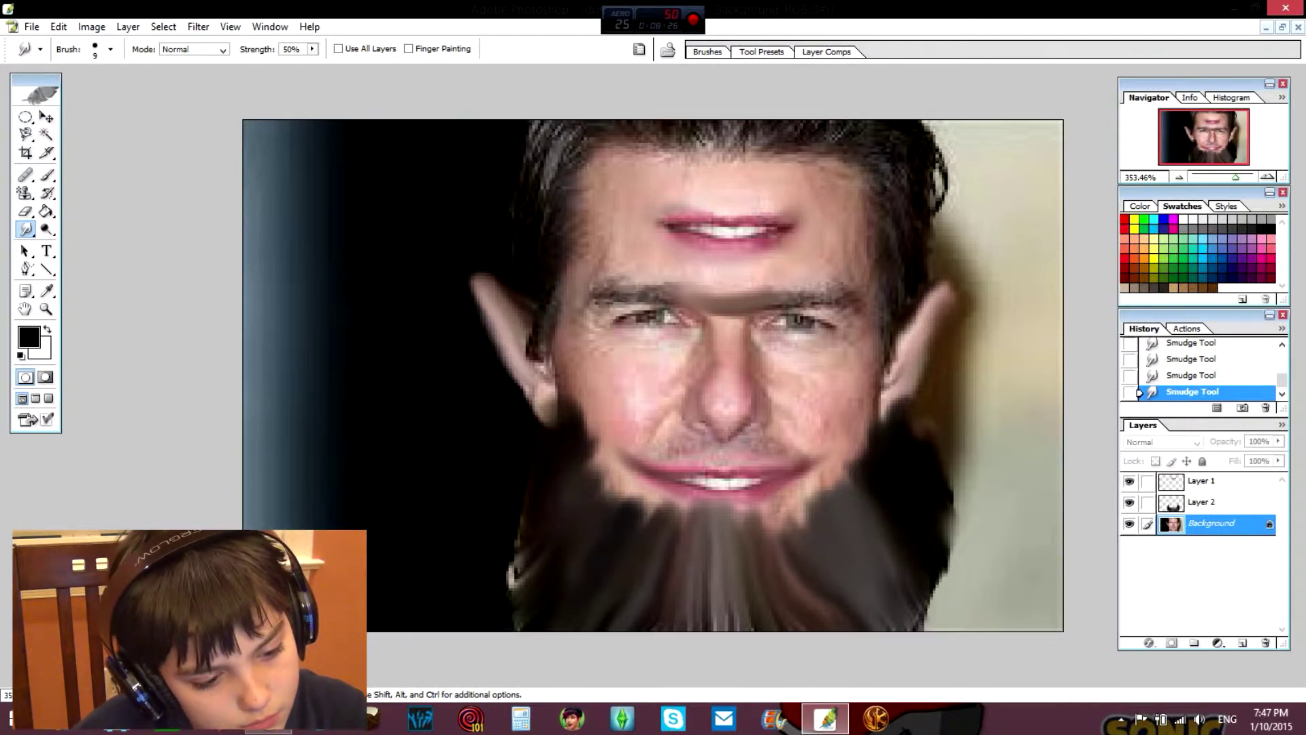
pyautogui.moveTo(680, 289); pyautogui.dragTo(741, 299)
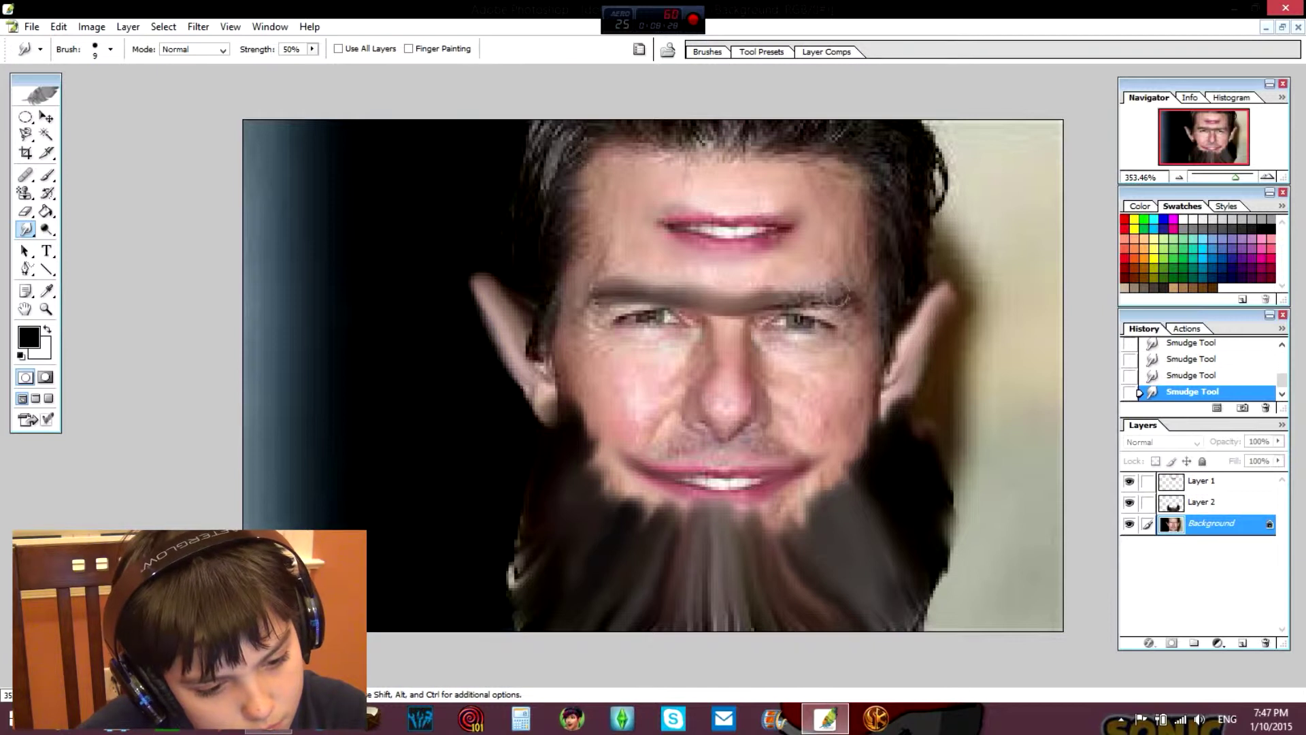
pyautogui.moveTo(843, 296); pyautogui.dragTo(731, 290)
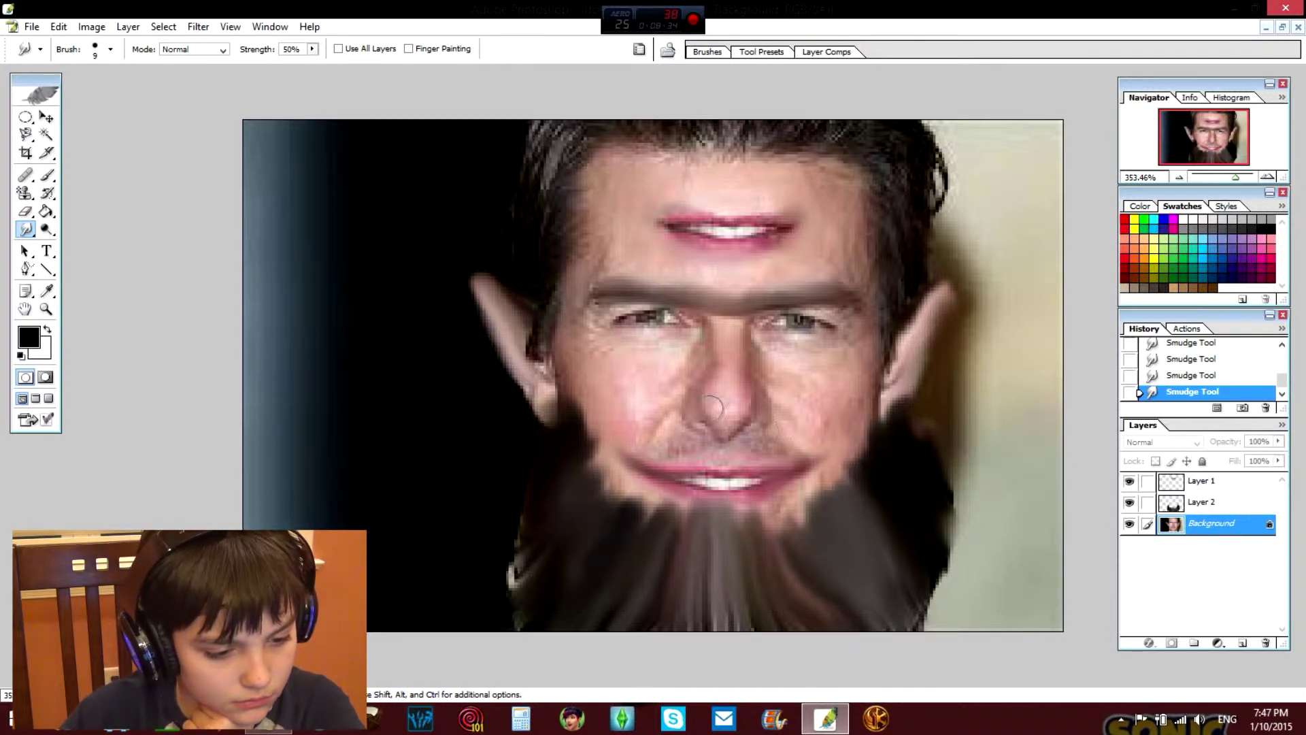
pyautogui.moveTo(724, 428); pyautogui.dragTo(733, 433)
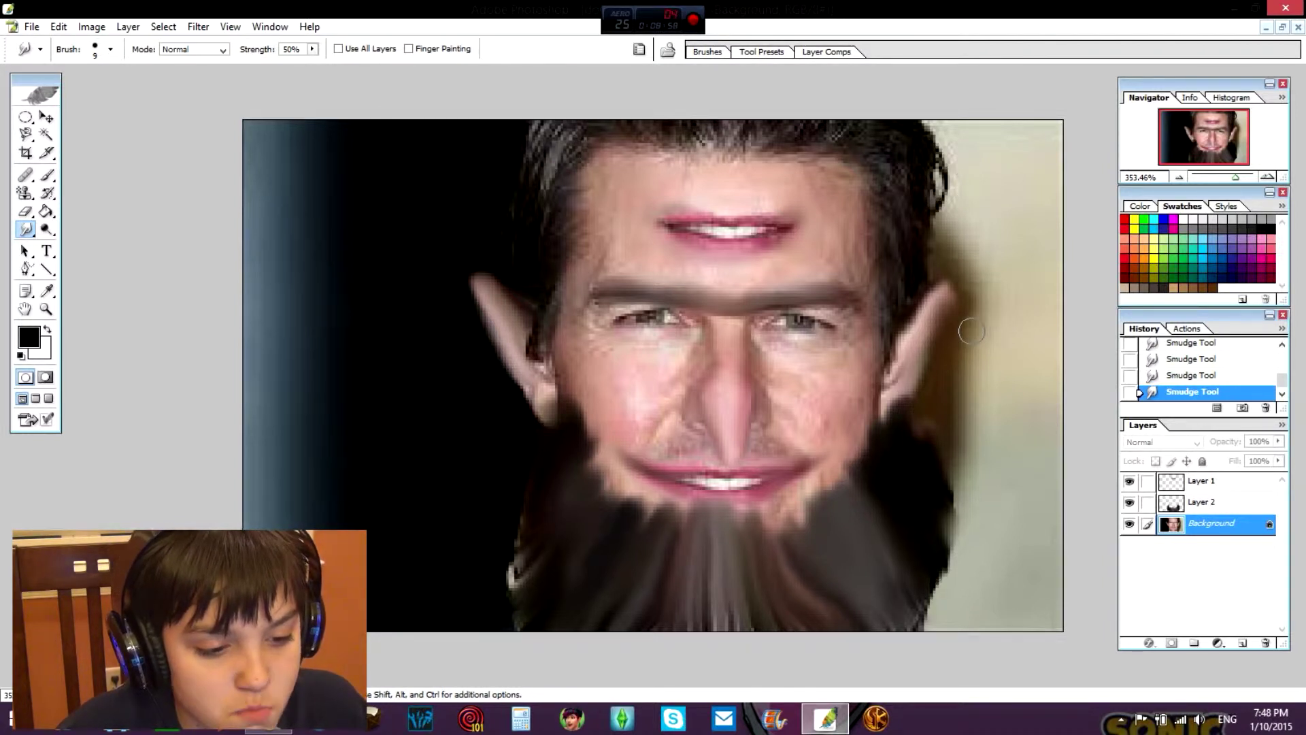
pyautogui.click(31, 26)
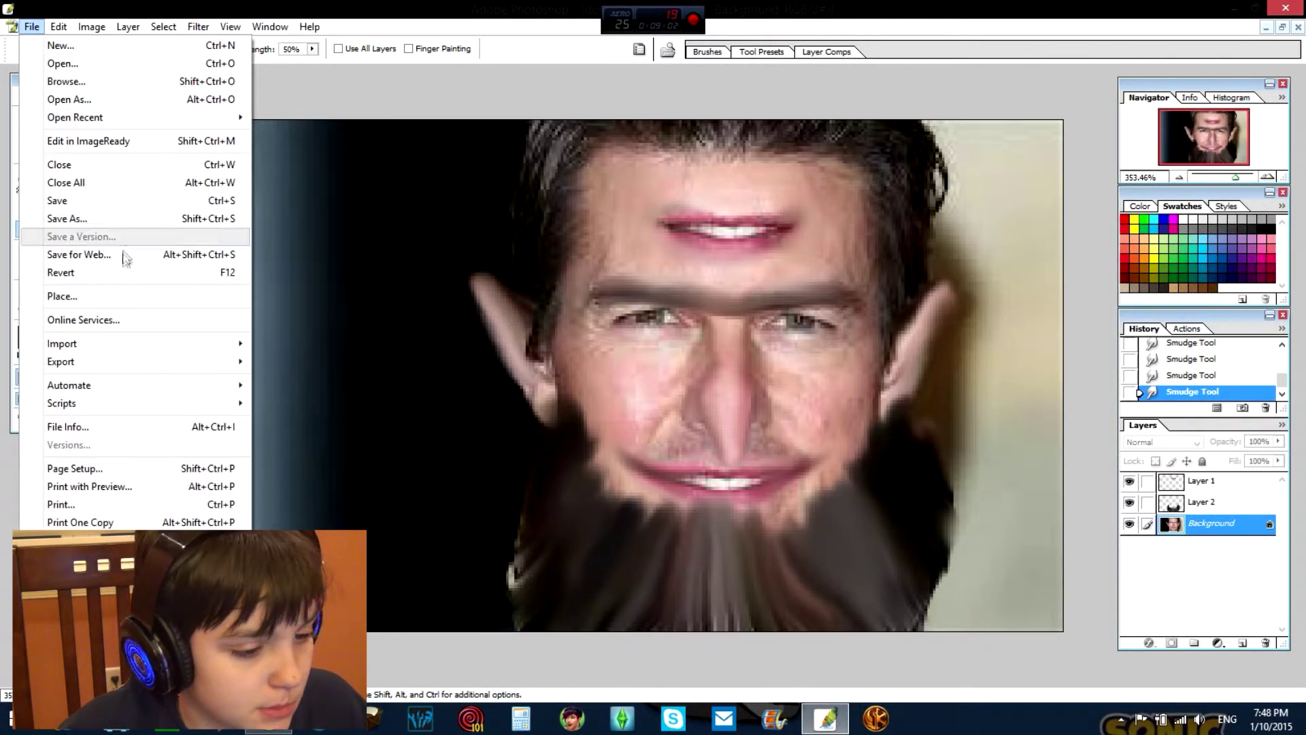
# Save a Save for Web JPEG named download in Pictures\photoshop
pyautogui.click(119, 254)
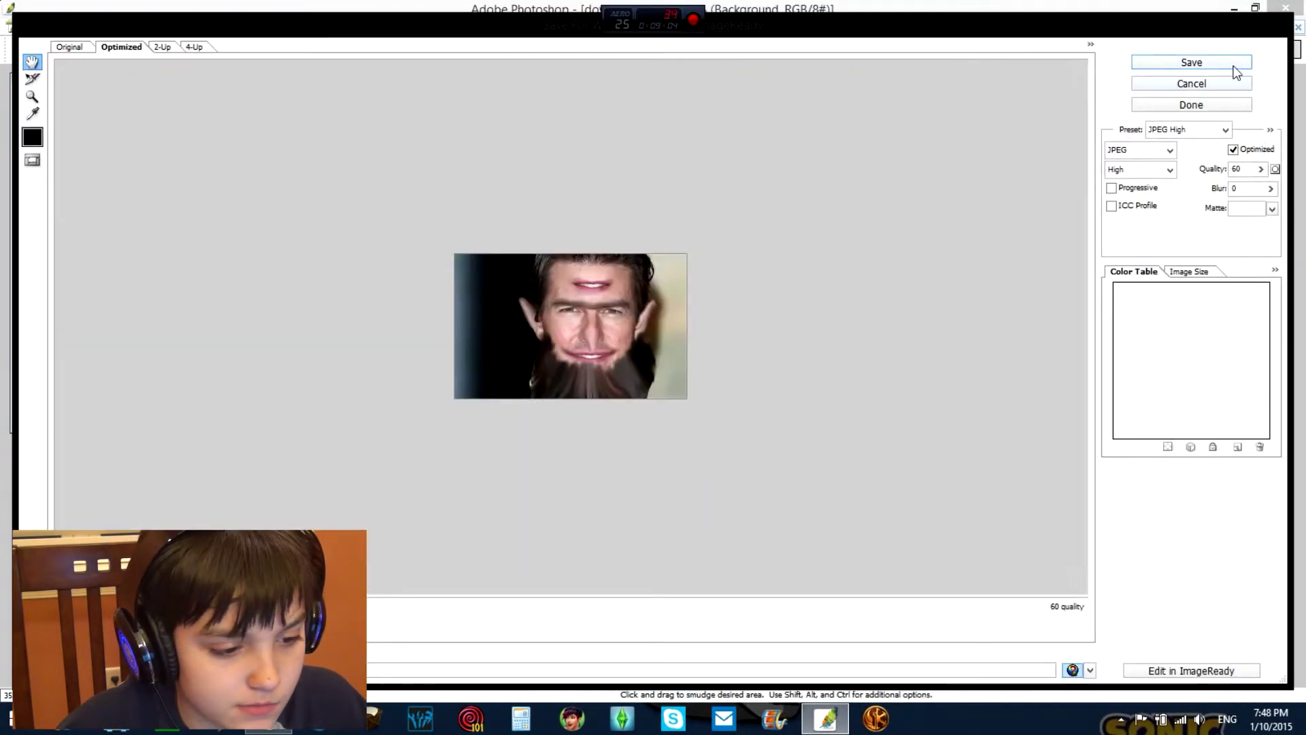
pyautogui.click(1192, 63)
pyautogui.click(468, 347)
pyautogui.doubleClick(544, 292)
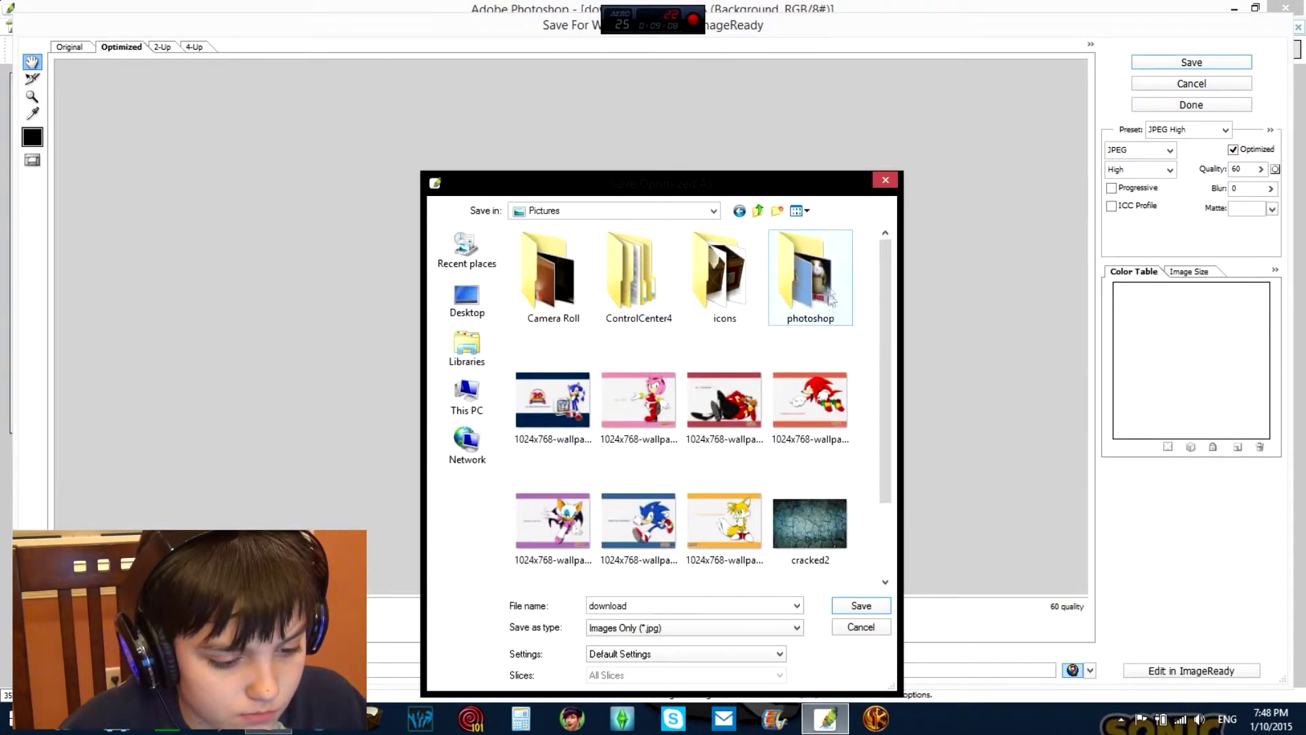
pyautogui.click(861, 605)
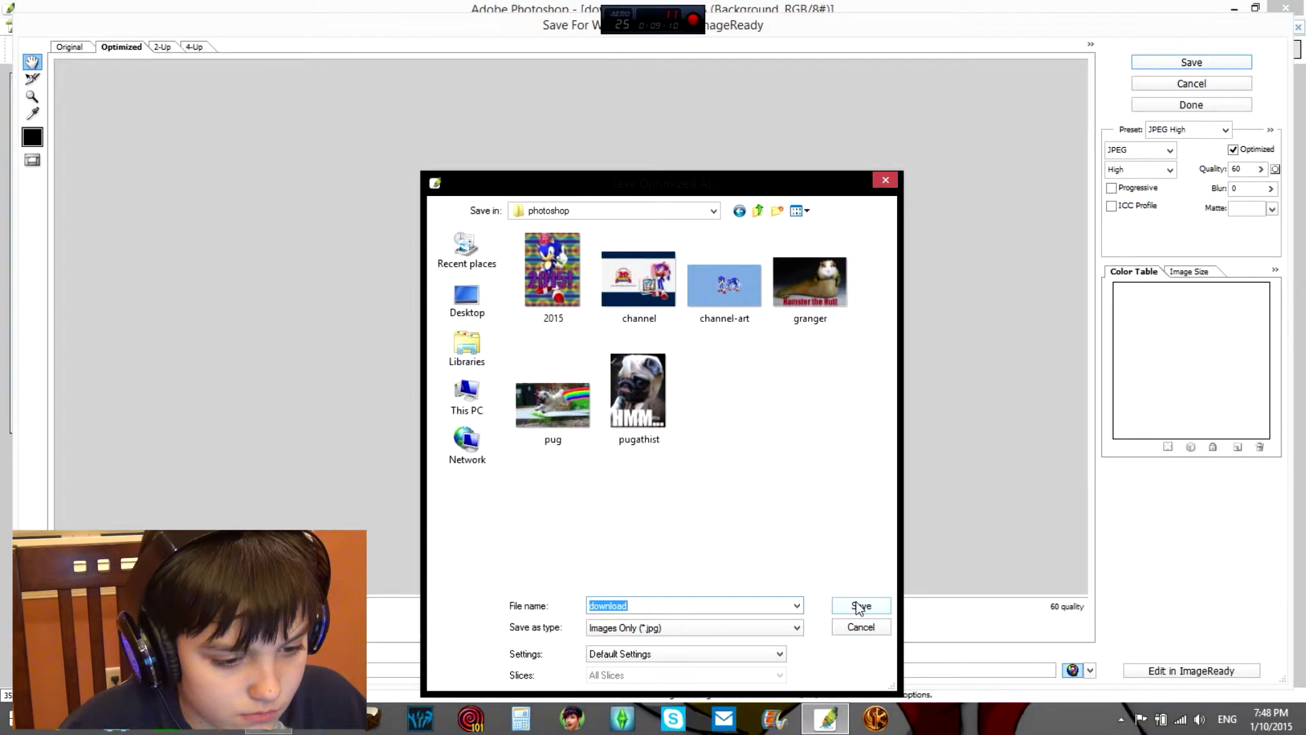
pyautogui.click(860, 606)
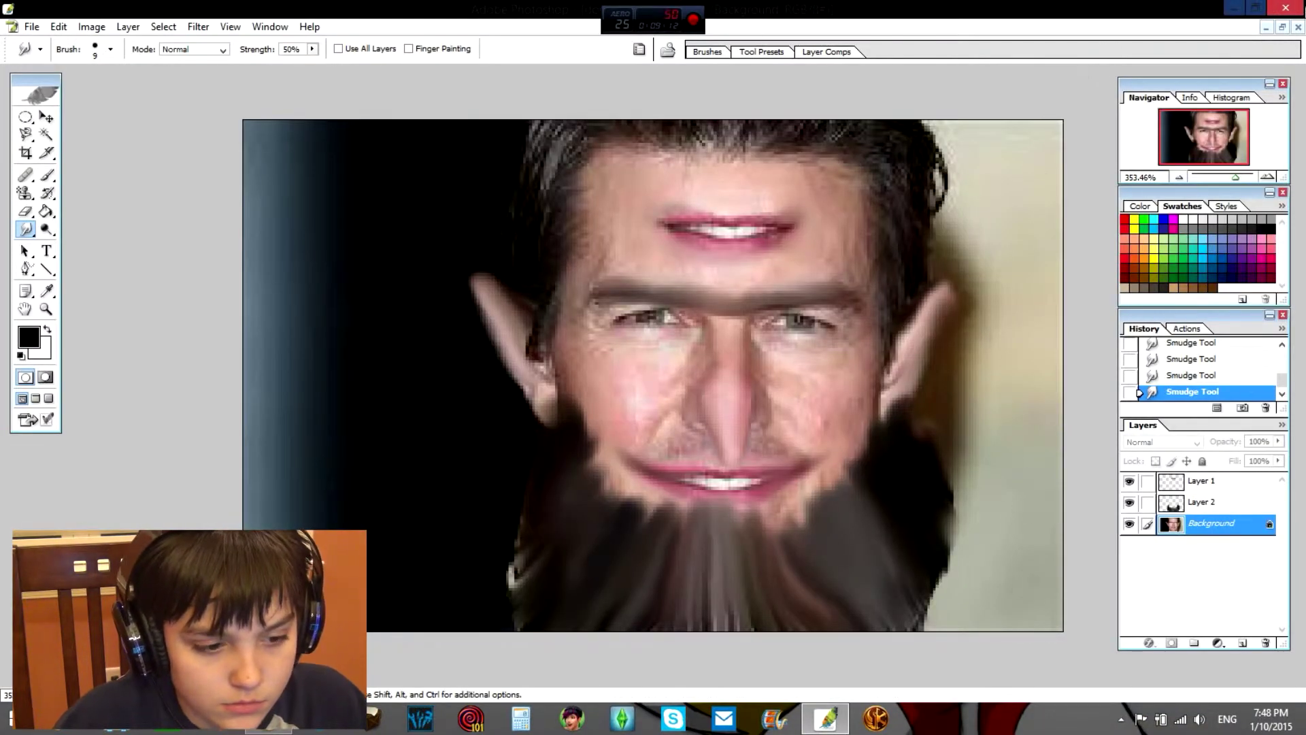
# Close the face document without saving its changes
pyautogui.click(1299, 27)
pyautogui.press('Tab')
pyautogui.press('Return')
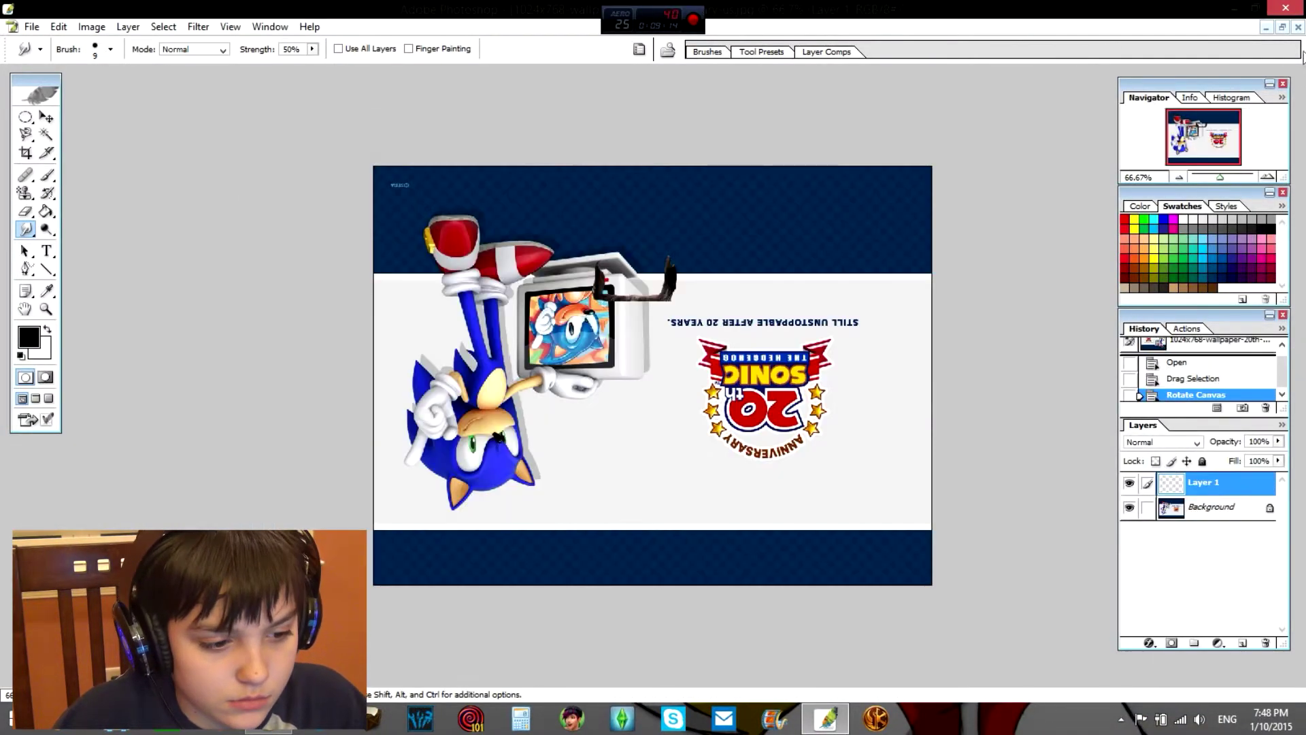
pyautogui.click(1296, 27)
pyautogui.press('Tab')
pyautogui.press('Return')
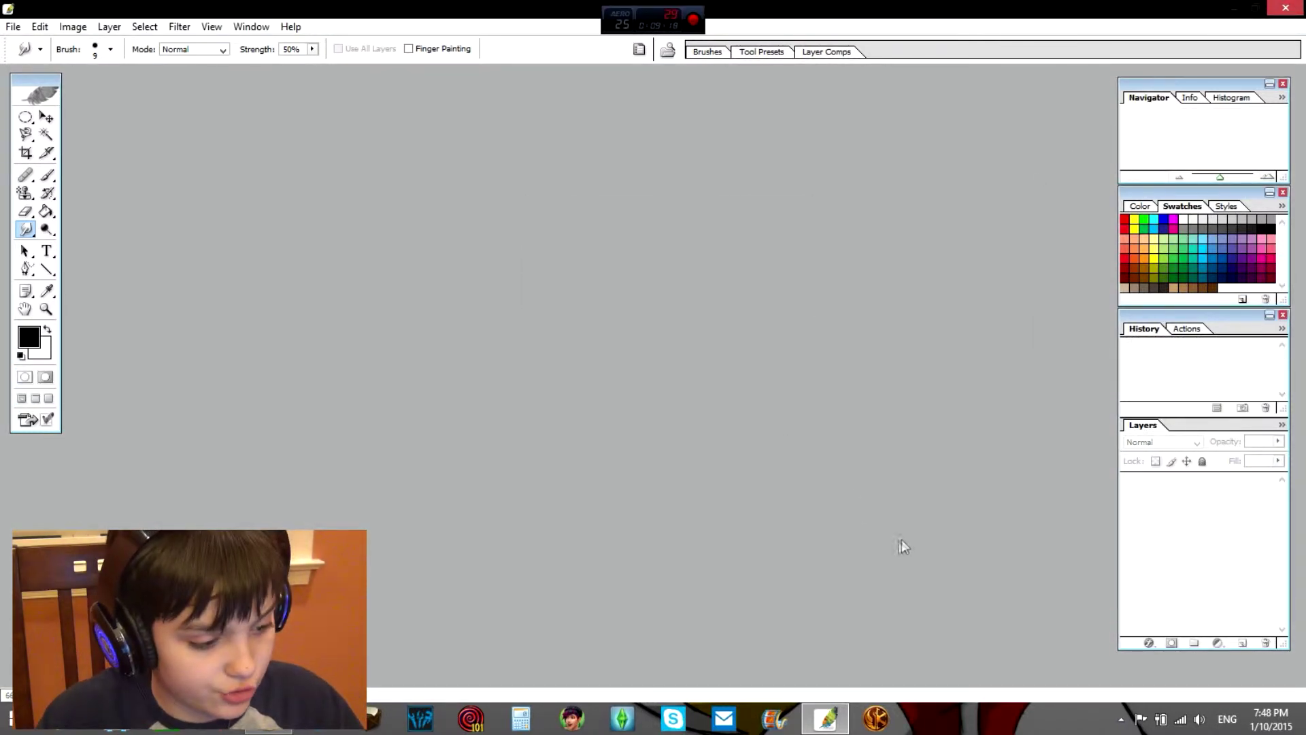
pyautogui.press('super')
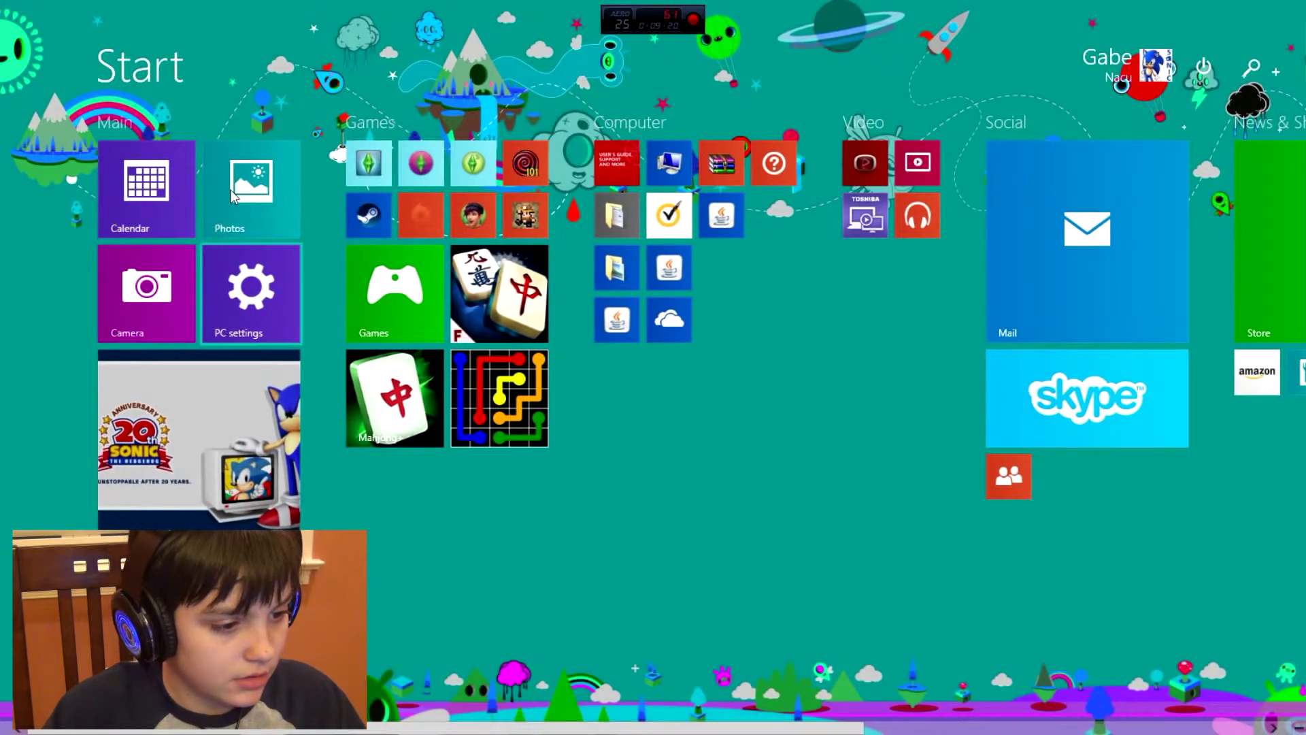
pyautogui.click(234, 197)
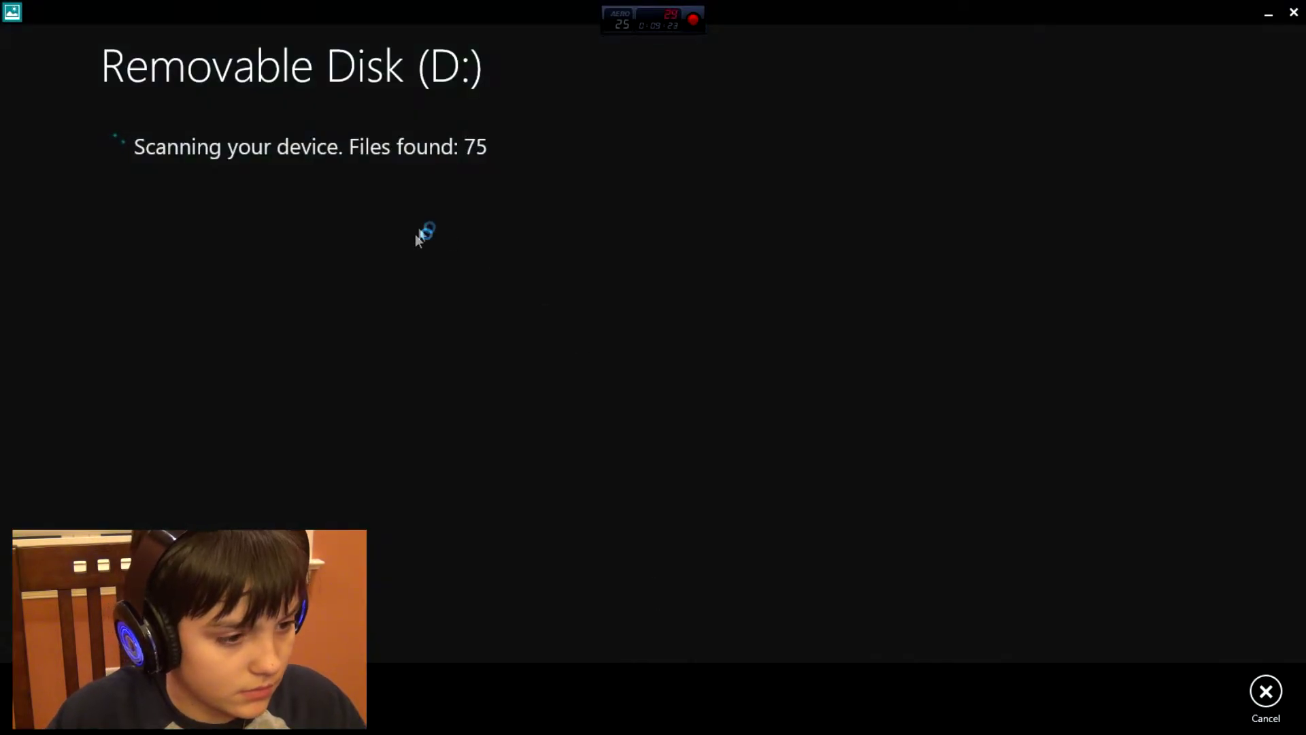
pyautogui.click(1266, 692)
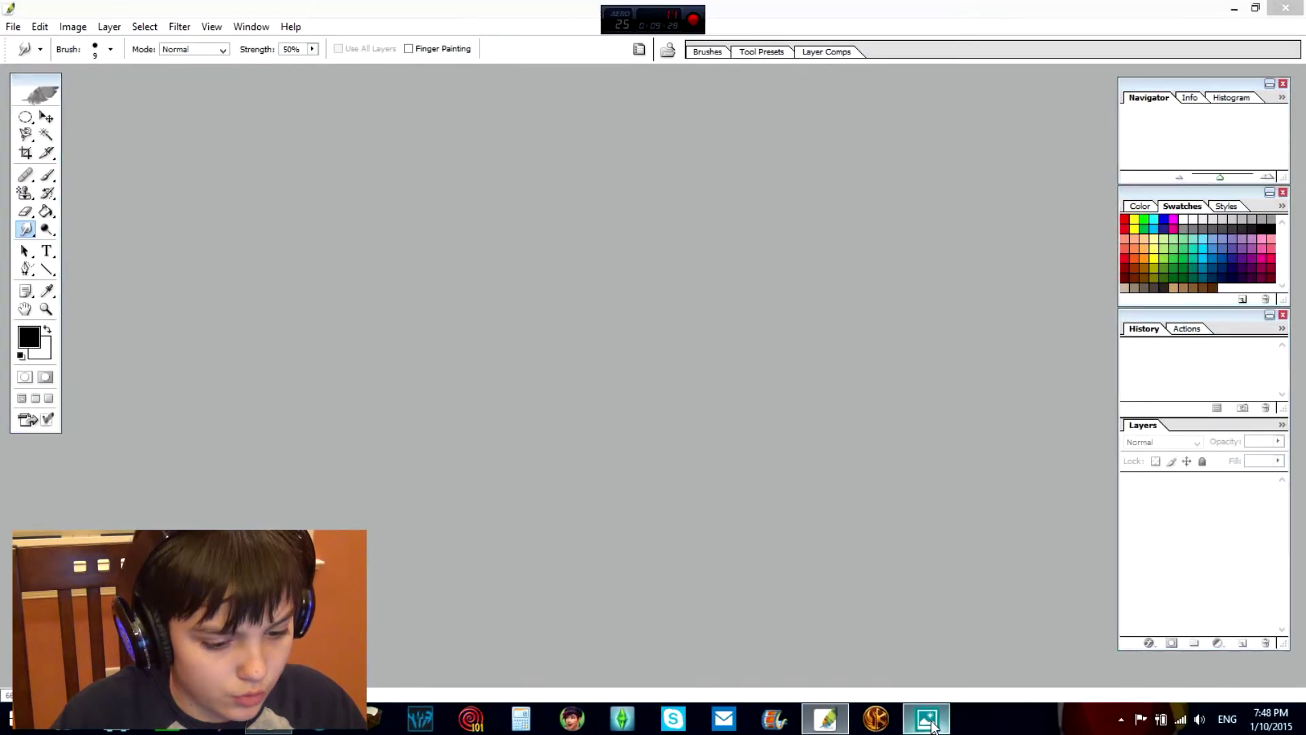
pyautogui.click(927, 717)
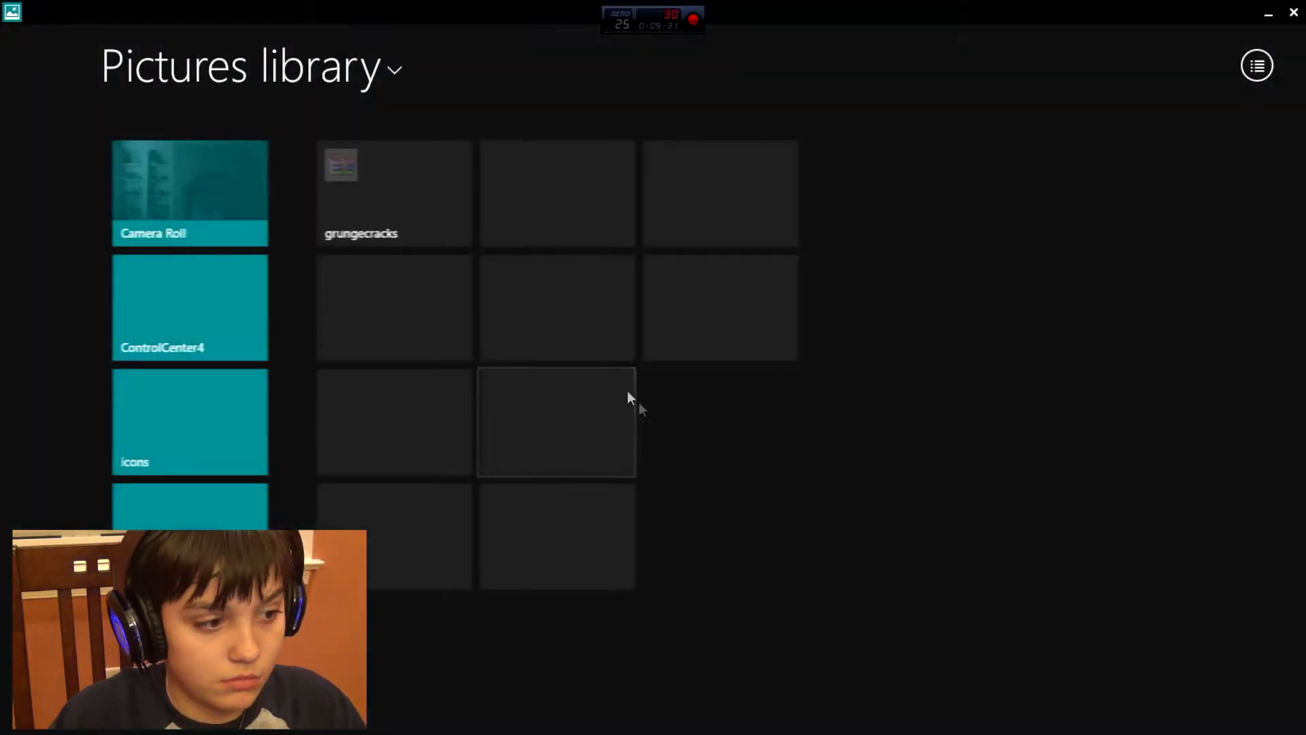
pyautogui.click(178, 544)
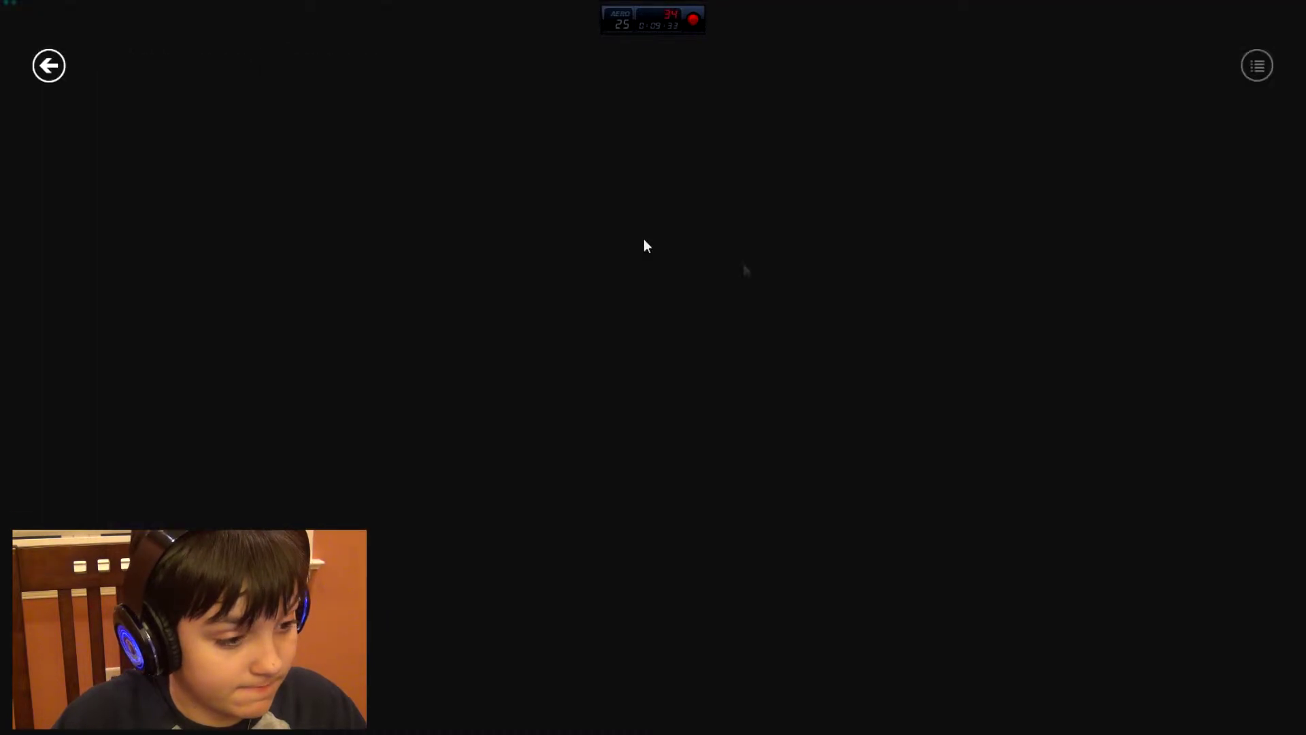
pyautogui.click(381, 462)
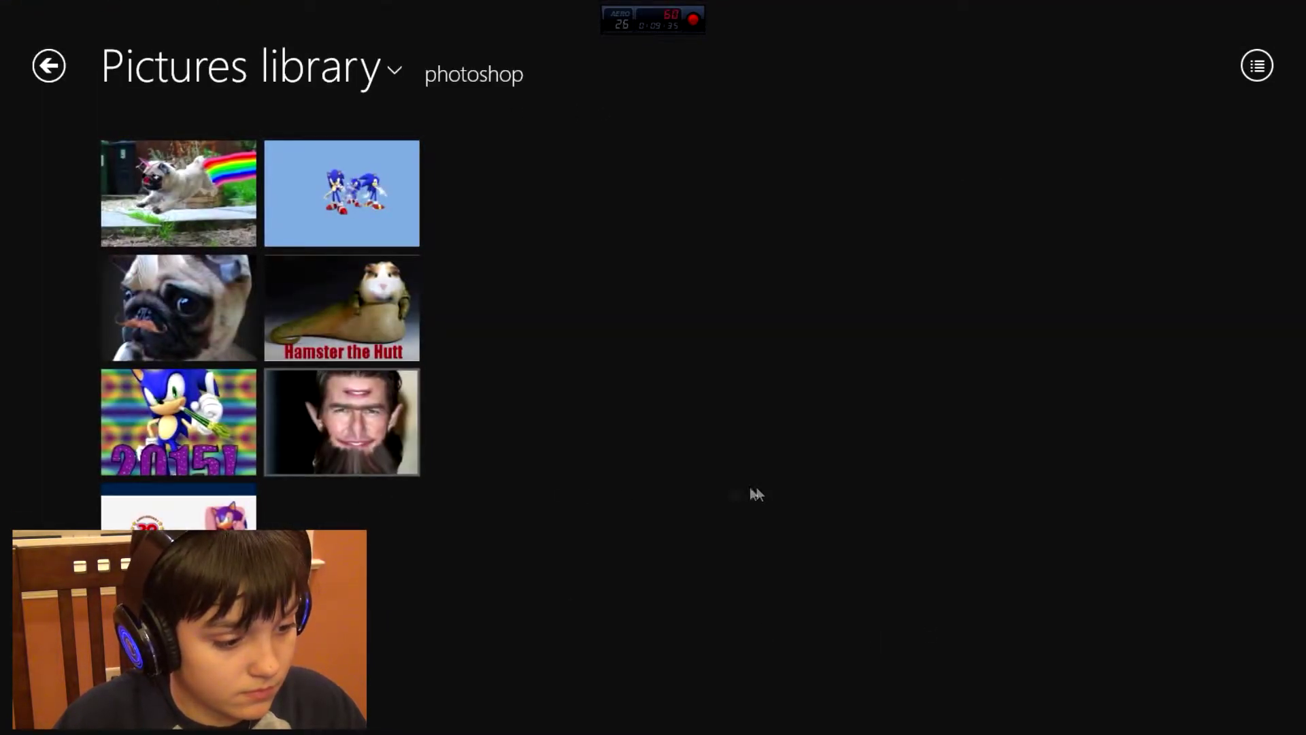
pyautogui.scroll(1, 872, 391)
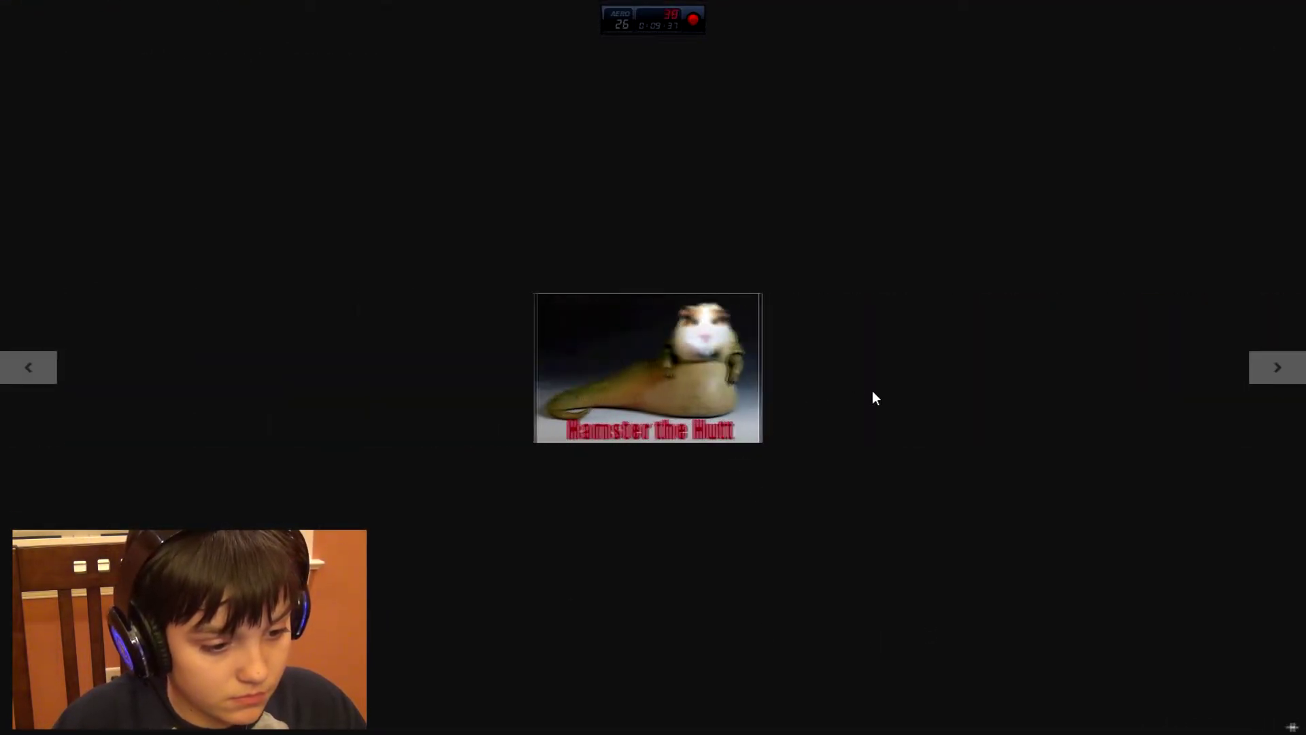
pyautogui.scroll(1, 928, 392)
pyautogui.scroll(-3, 927, 392)
pyautogui.scroll(-1, 928, 392)
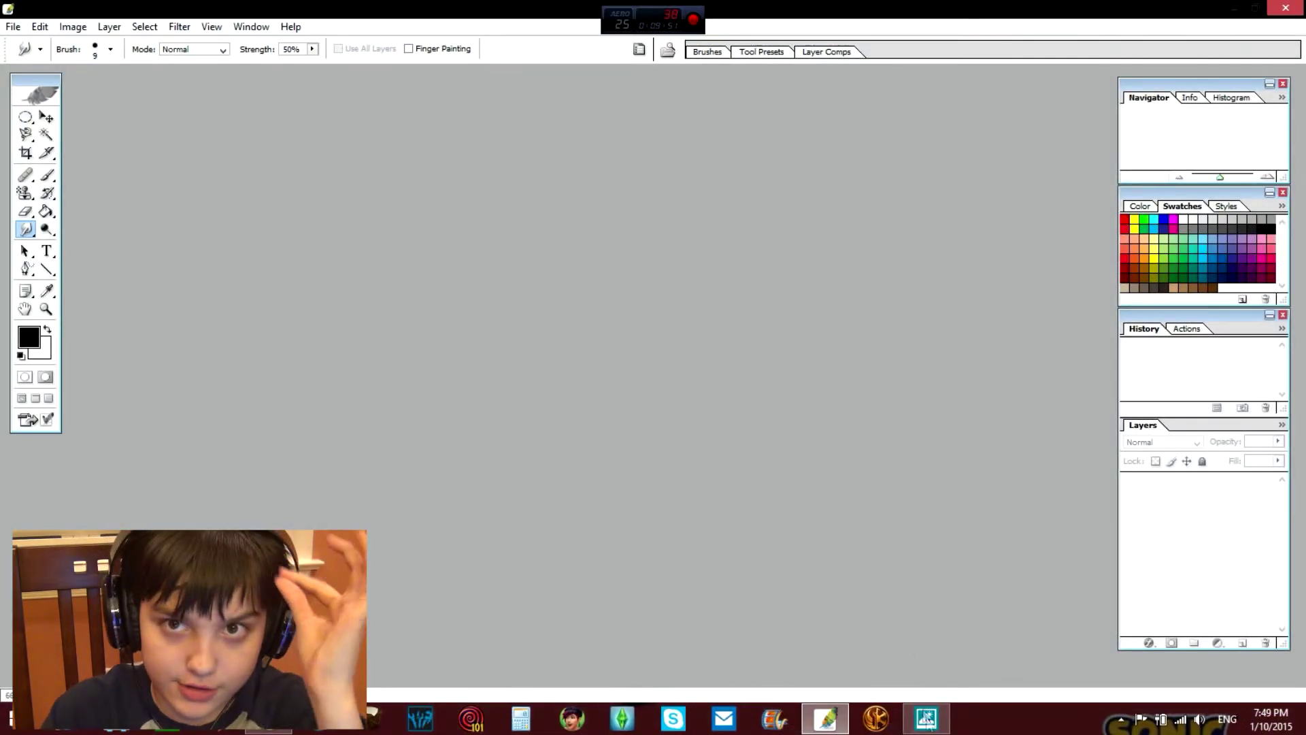
# Close the Photos viewer and search Google Images for arnold schwarzenegger
pyautogui.rightClick(926, 723)
pyautogui.click(878, 691)
pyautogui.click(371, 718)
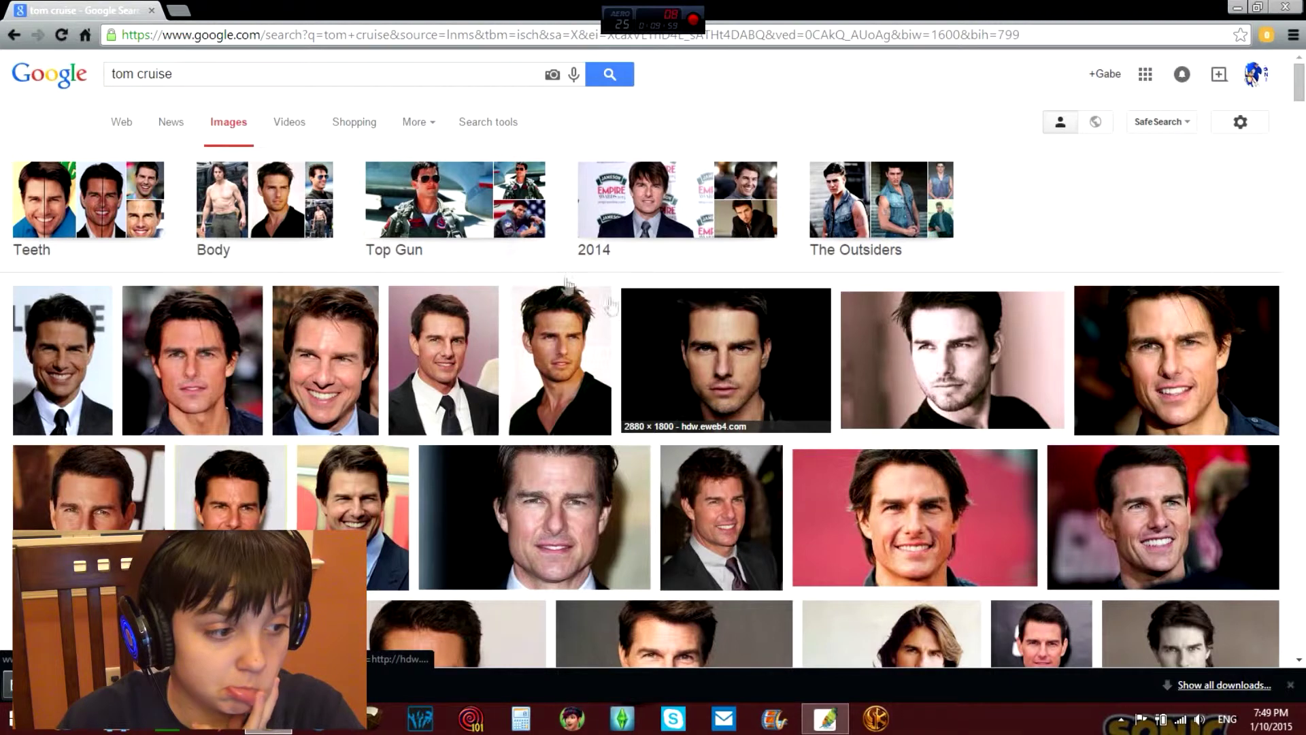
pyautogui.moveTo(263, 36); pyautogui.dragTo(205, 36)
pyautogui.tripleClick(245, 72)
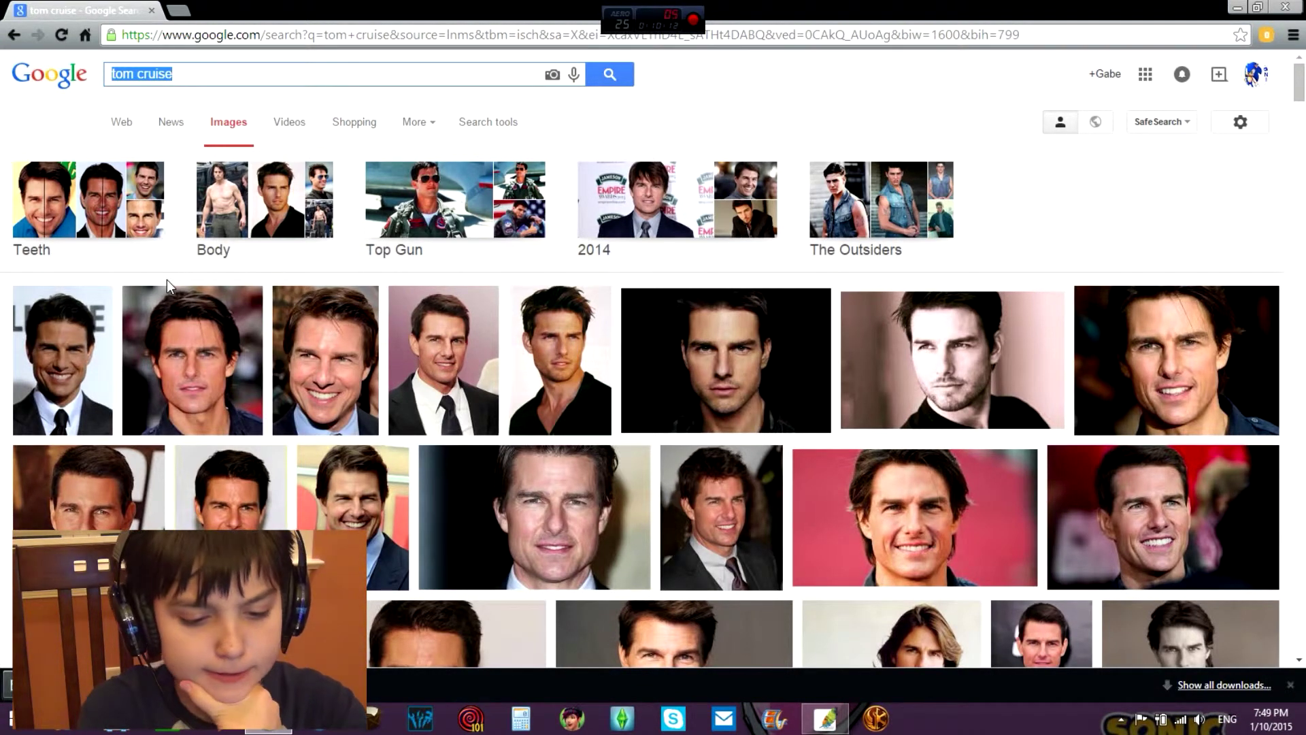
pyautogui.write('ar')
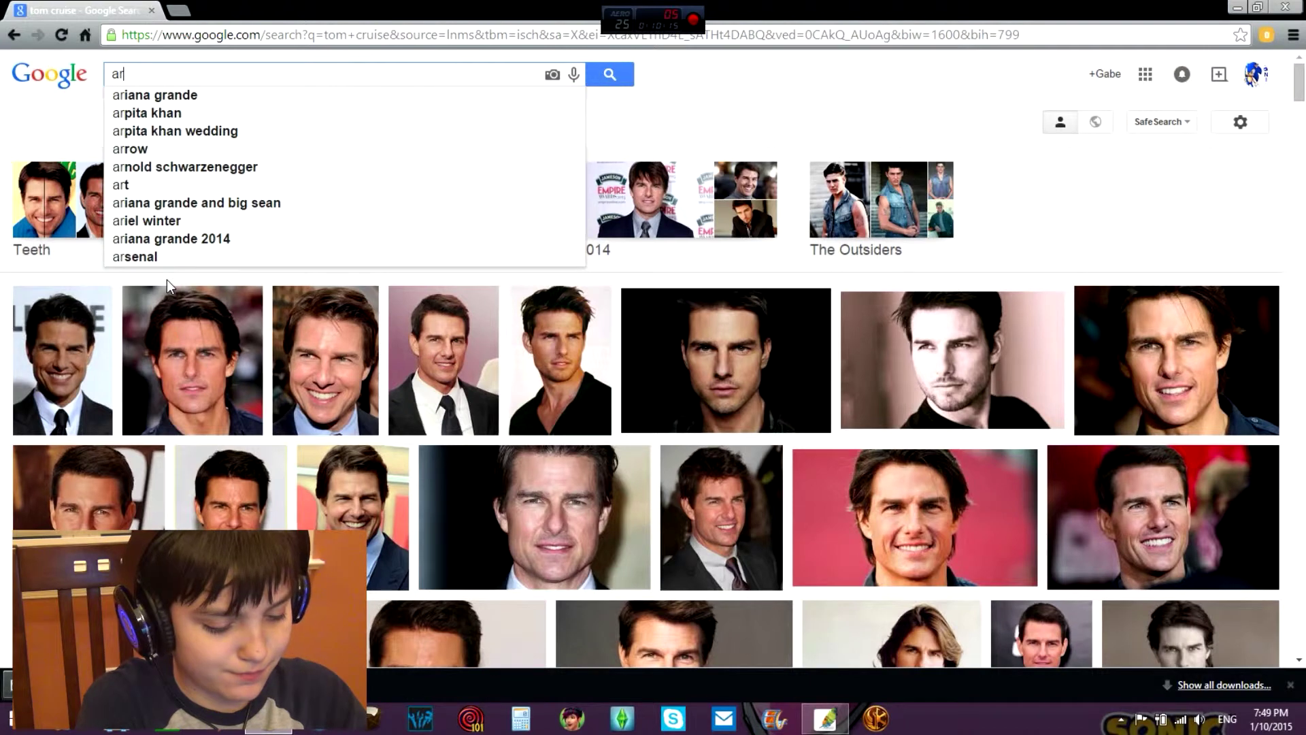
pyautogui.write('no')
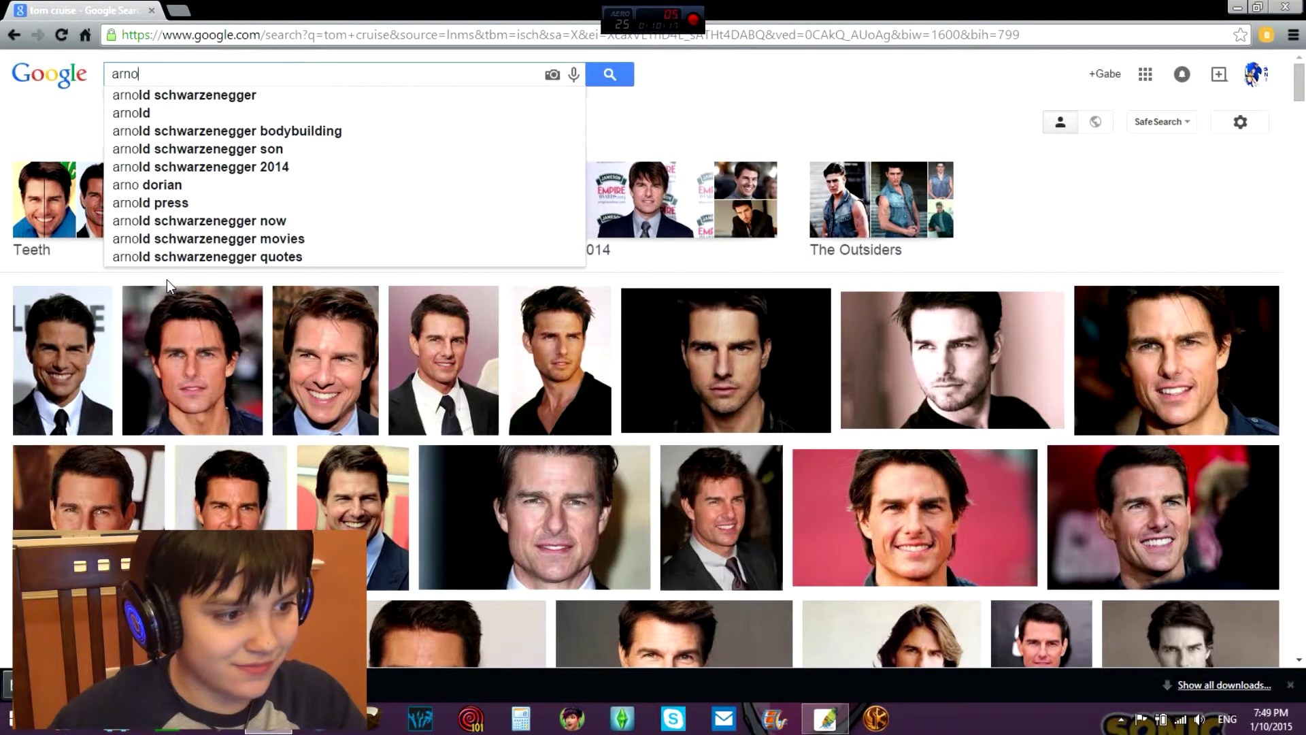
pyautogui.write('l')
pyautogui.click(314, 94)
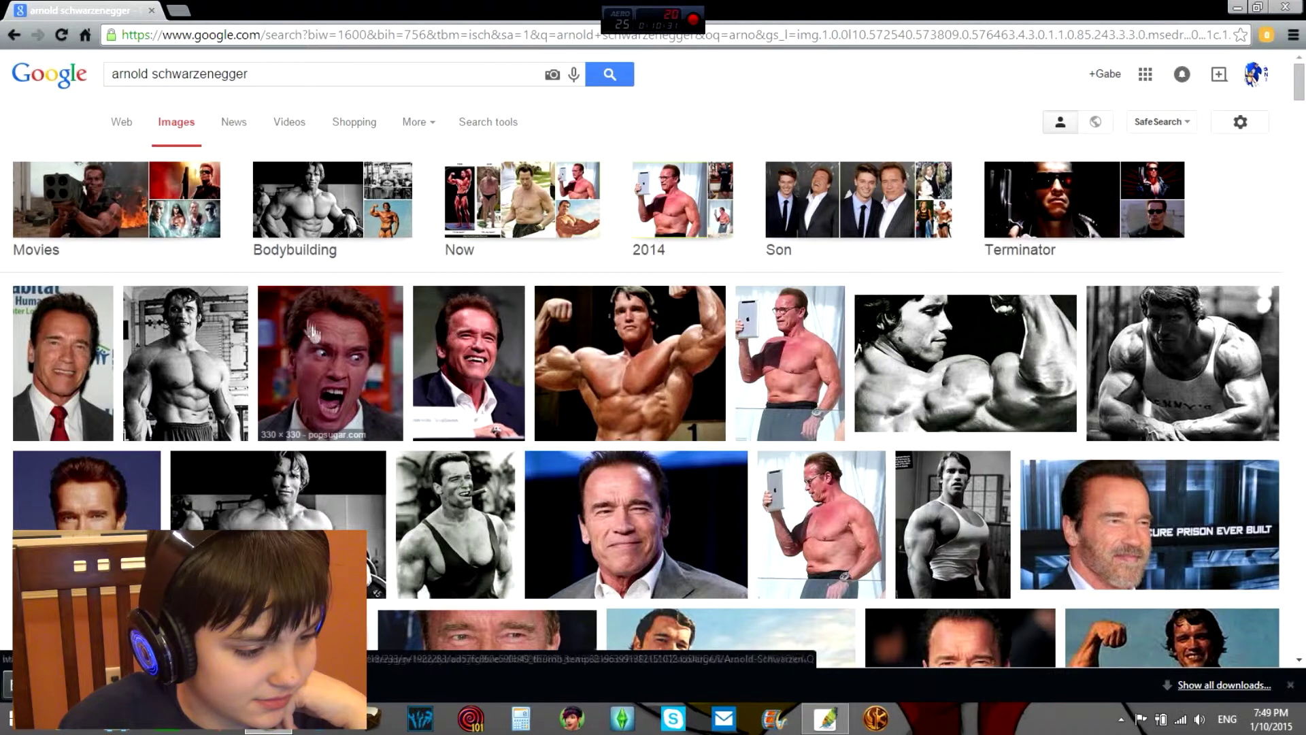
# Save the angry-face Arnold image to the Desktop as download, replacing the old file
pyautogui.click(353, 384)
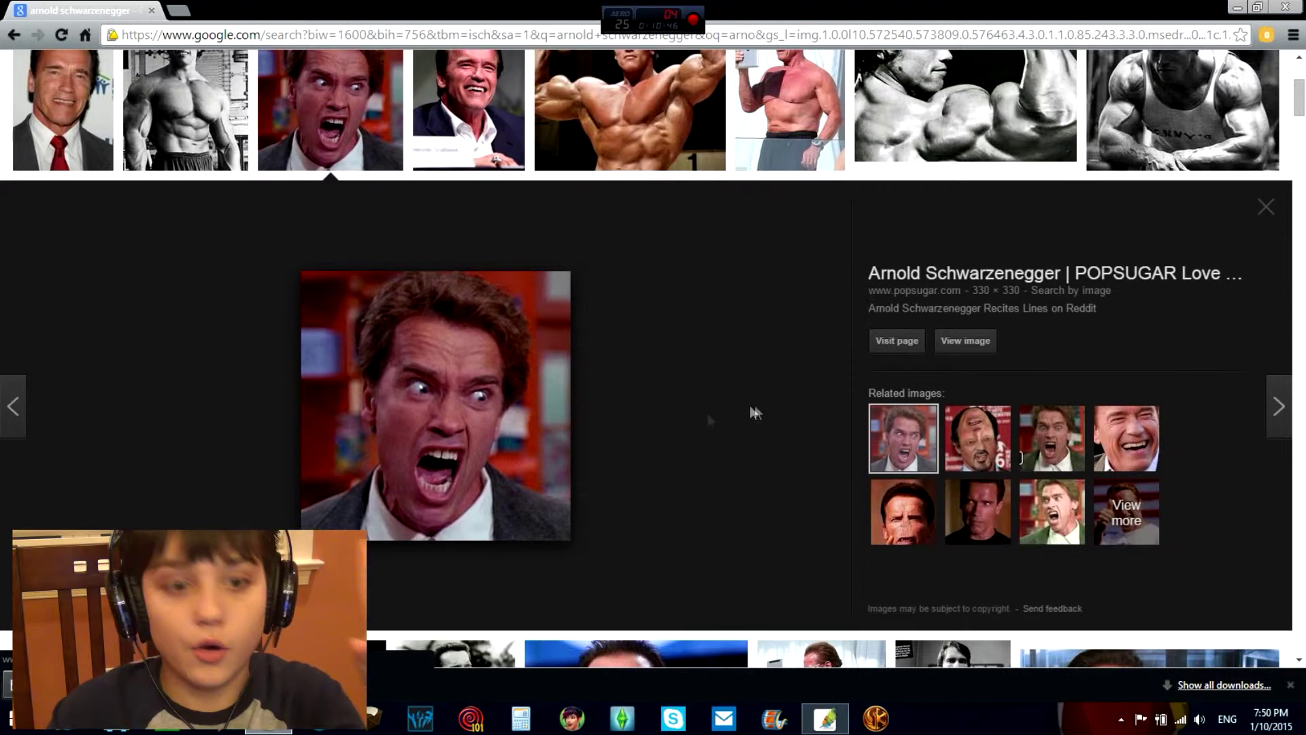
pyautogui.rightClick(434, 393)
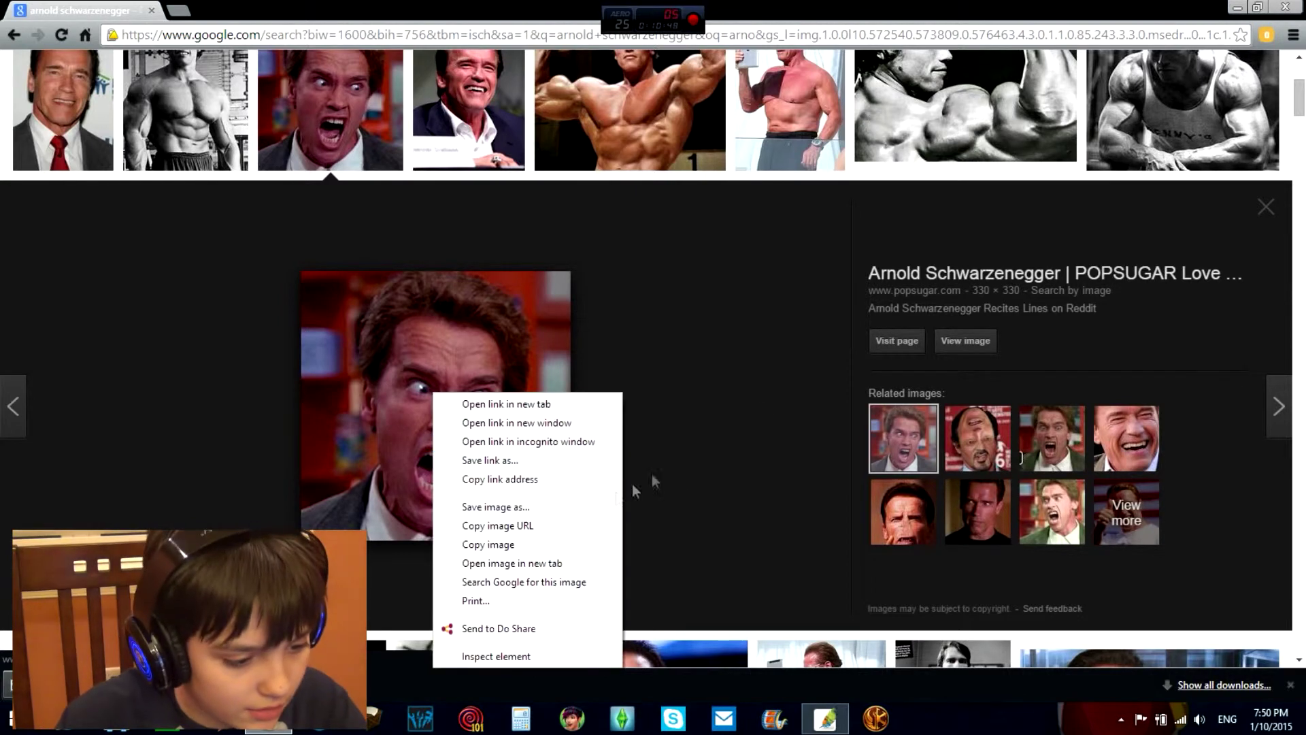
pyautogui.click(554, 507)
pyautogui.scroll(-3, 327, 225)
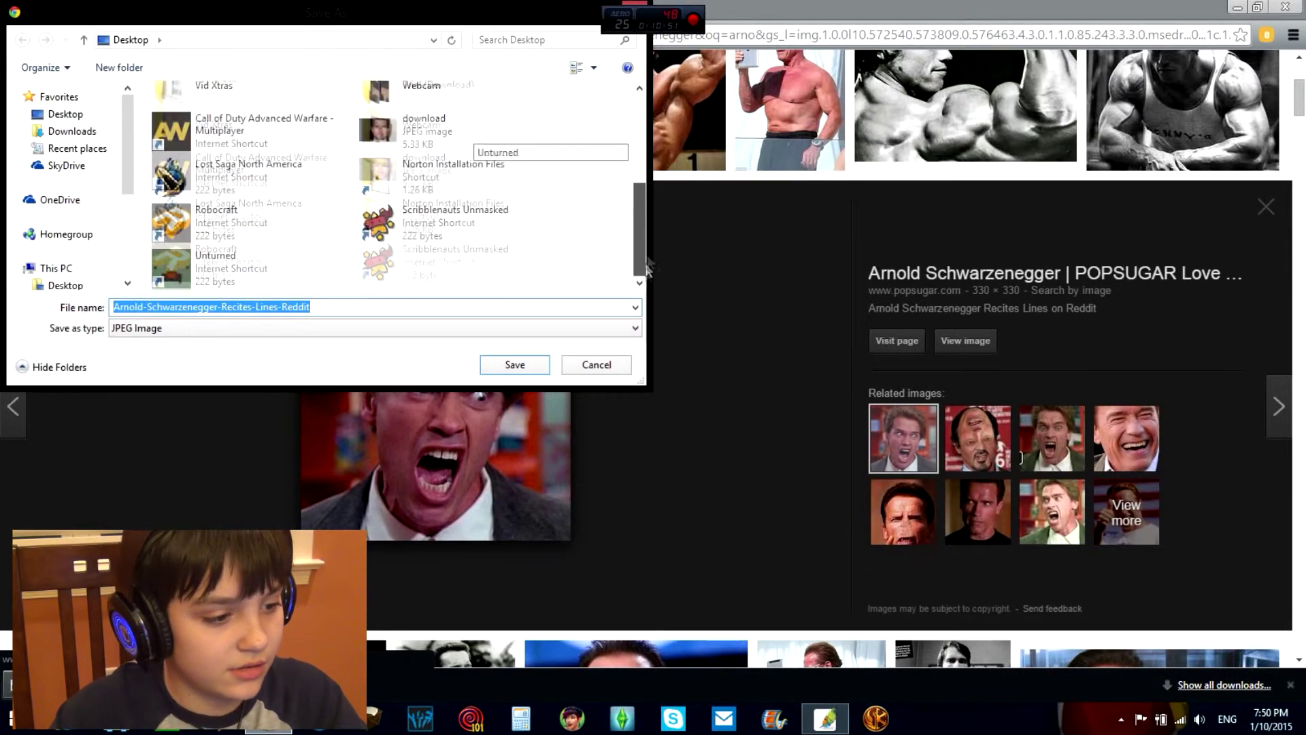
pyautogui.click(422, 129)
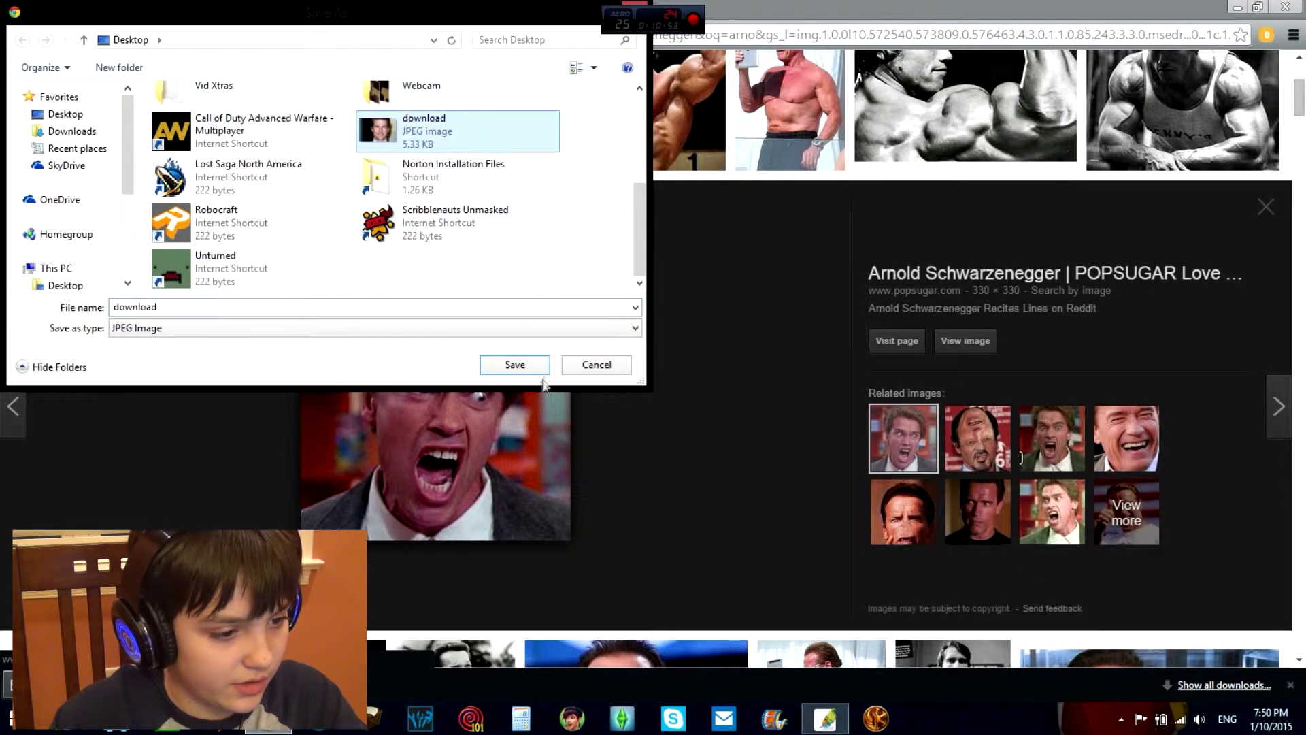
pyautogui.click(542, 365)
pyautogui.click(717, 366)
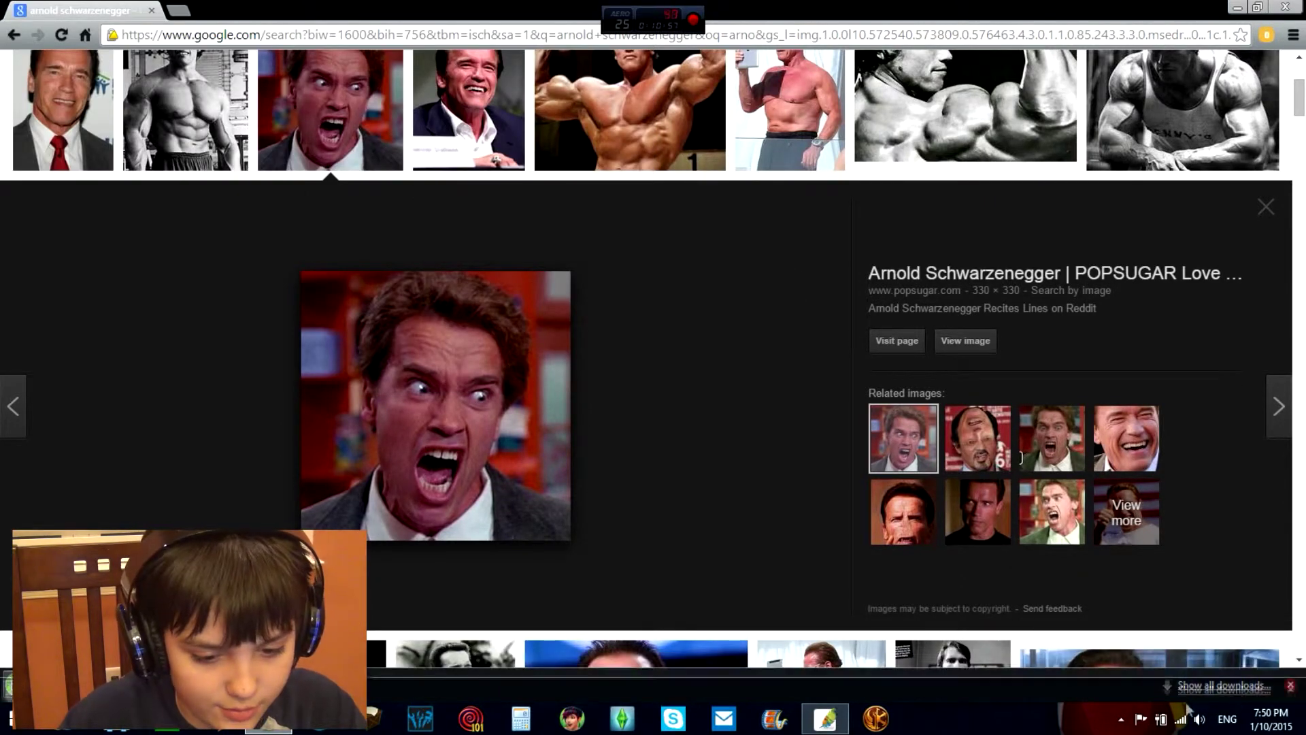
# Dismiss the browser downloads bar and return to Photoshop
pyautogui.click(1291, 684)
pyautogui.click(825, 718)
pyautogui.click(13, 26)
# Open download.jpg from the Desktop, maximize its window and fit it on screen
pyautogui.click(42, 63)
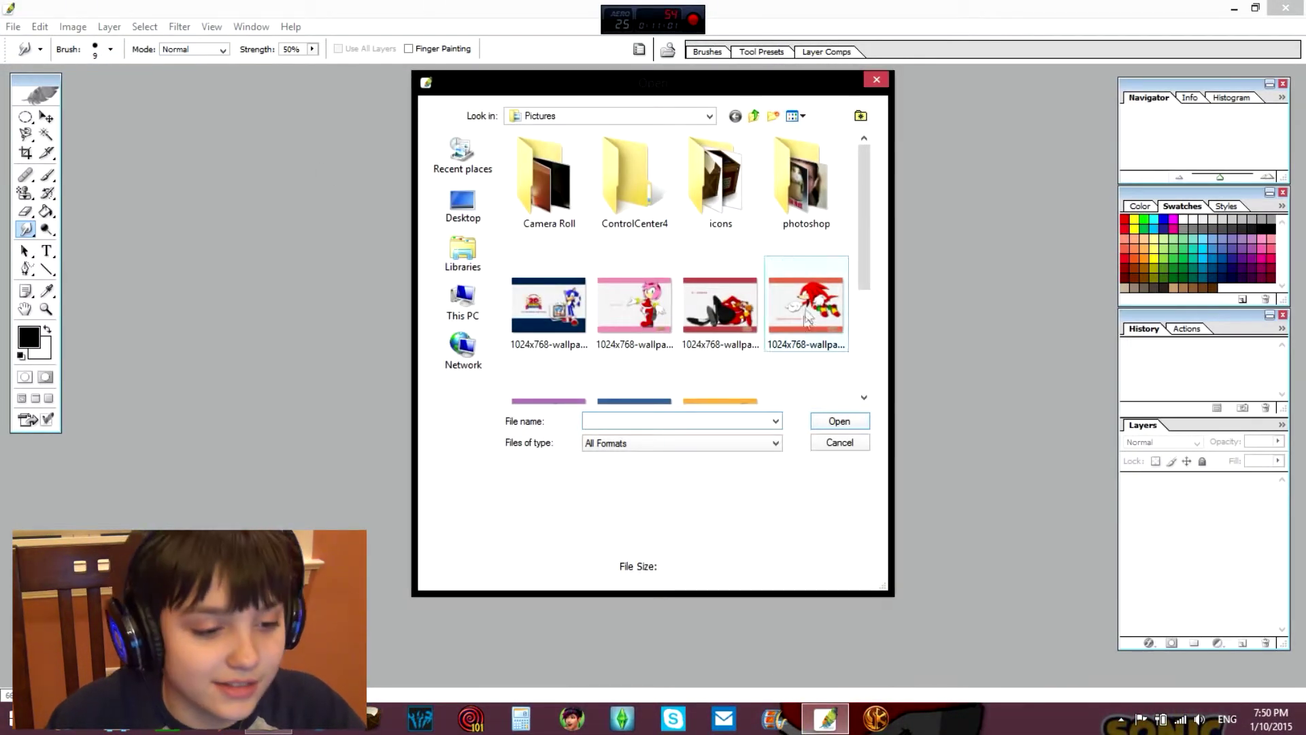
pyautogui.click(463, 204)
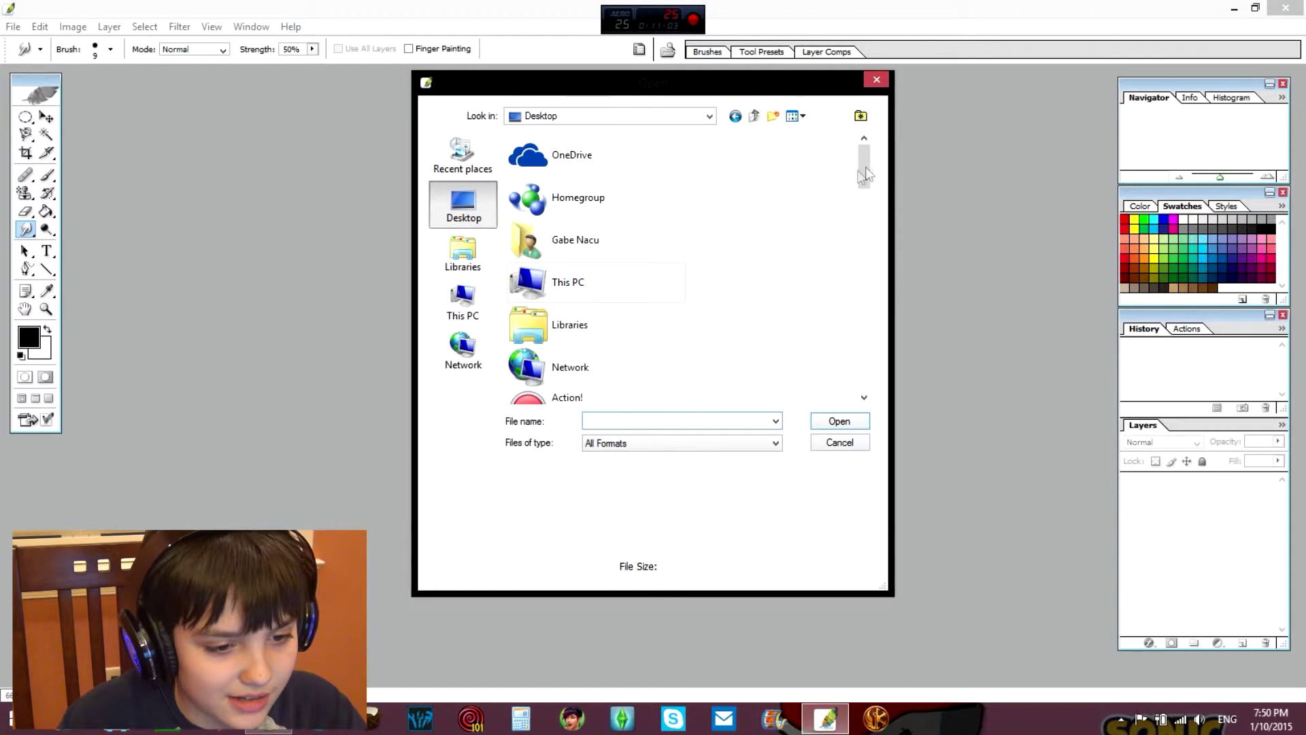
pyautogui.write('d')
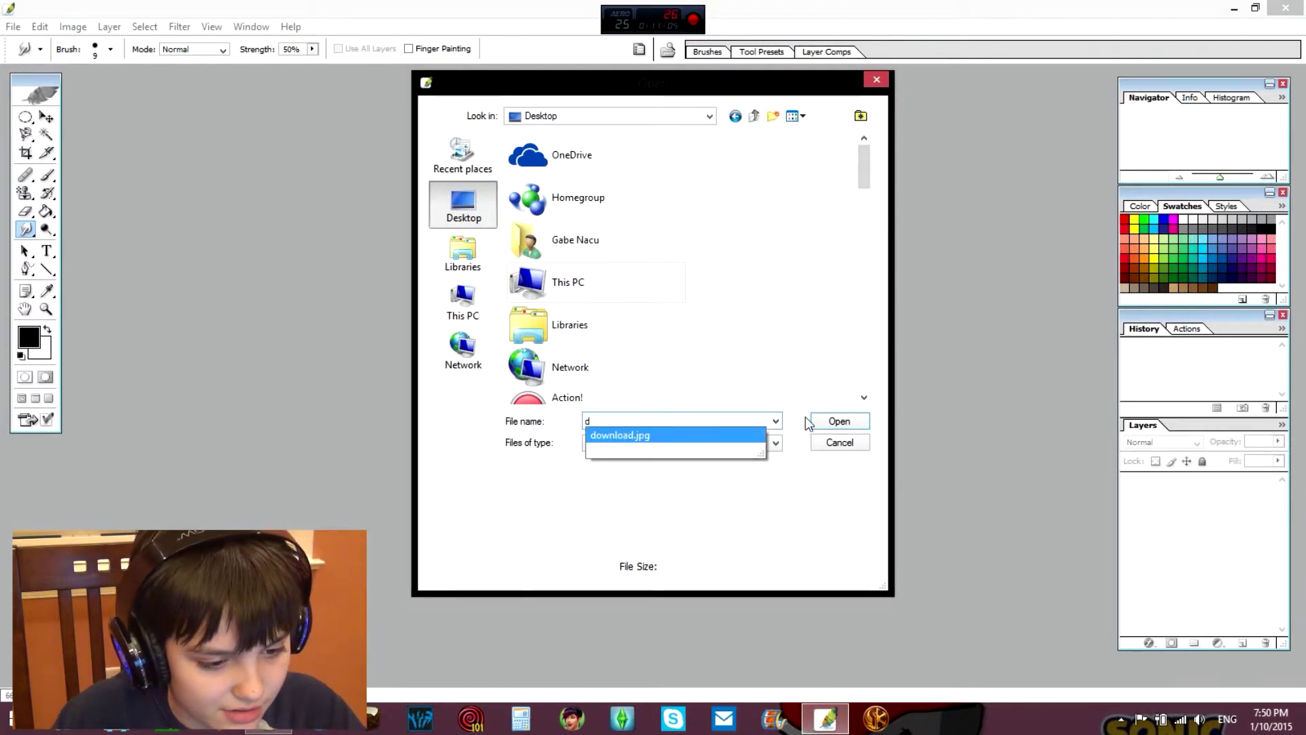
pyautogui.press('Down')
pyautogui.click(837, 422)
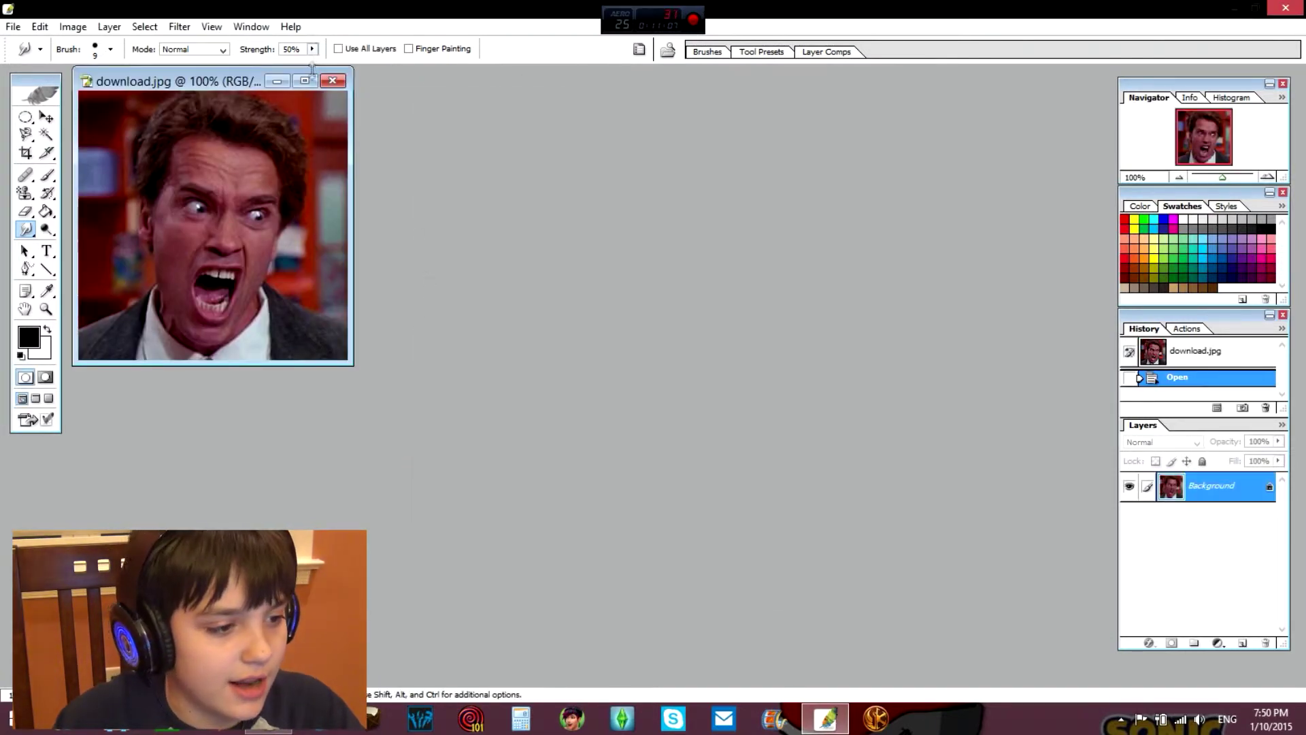
pyautogui.click(305, 81)
pyautogui.hotkey('ctrl', '0')
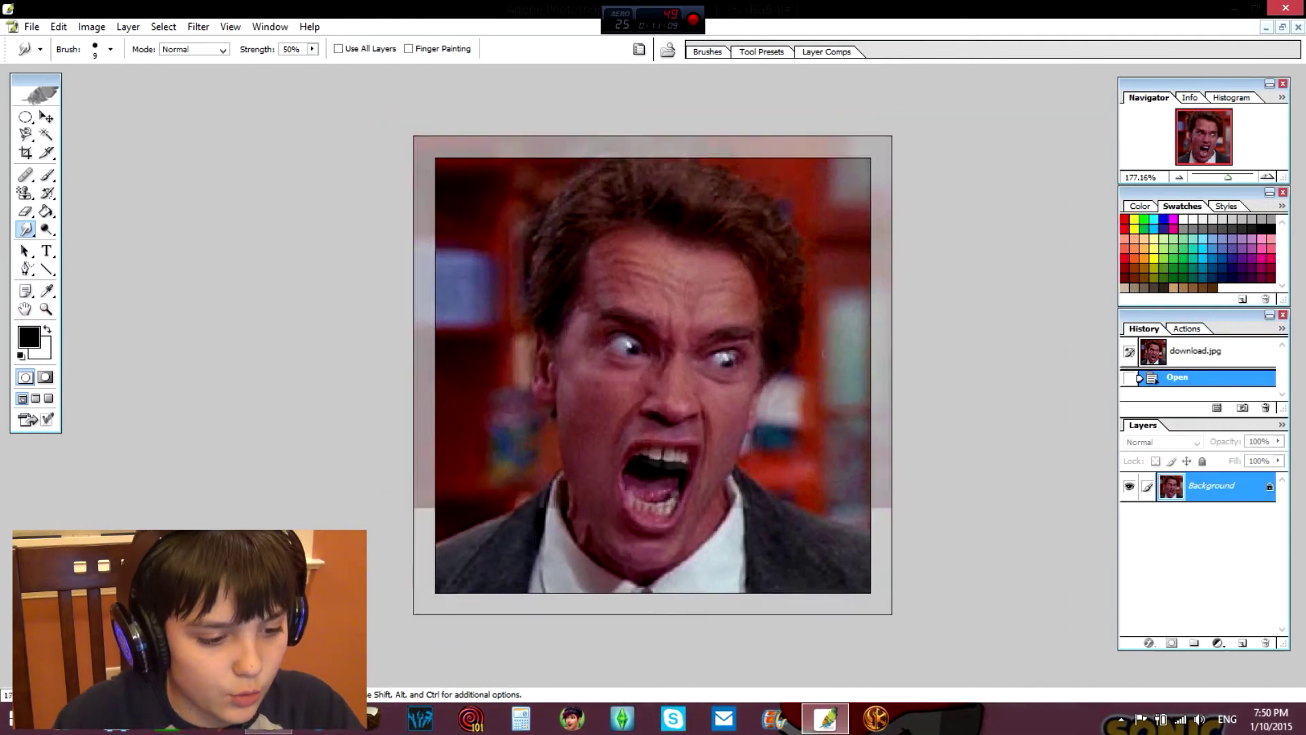
# Cancel a second File > Open and pick the Magnetic Lasso tool
pyautogui.click(20, 27)
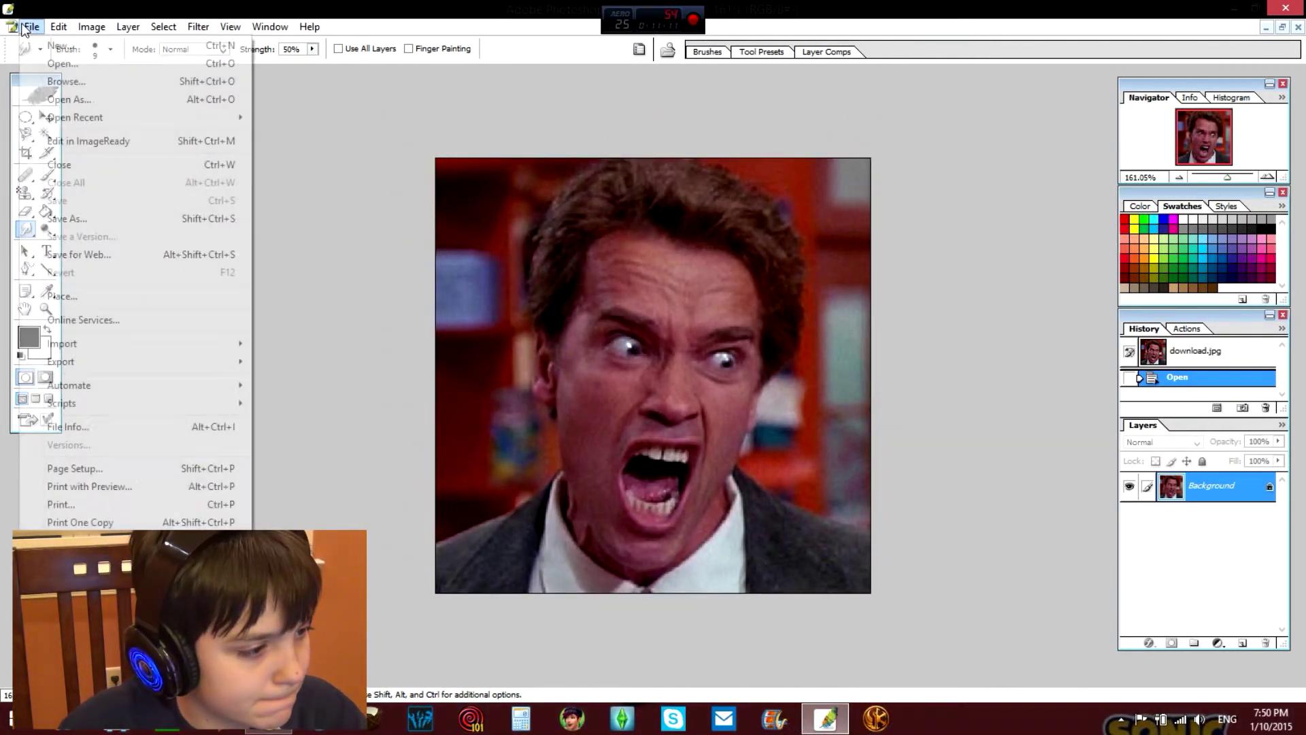
pyautogui.click(79, 64)
pyautogui.scroll(-10, 801, 238)
pyautogui.click(839, 443)
pyautogui.click(26, 132)
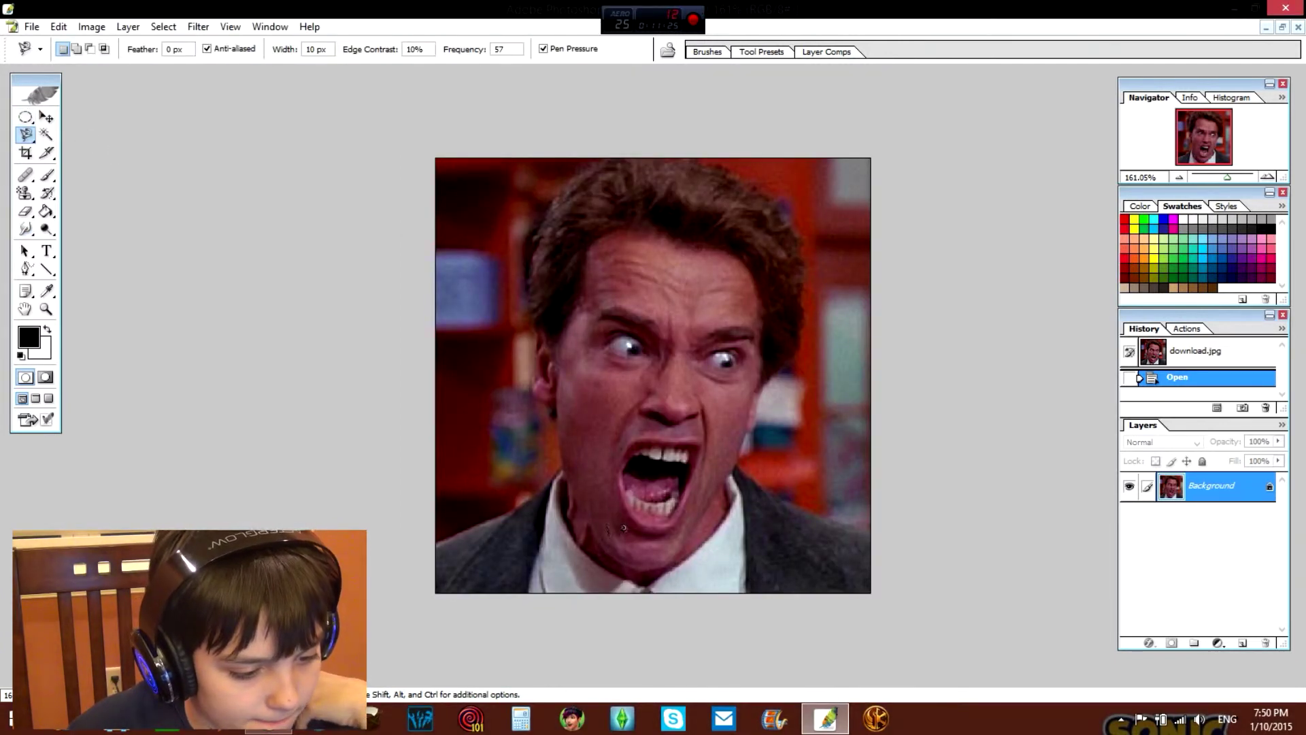
# Trace Arnold's face, deselect, and move the smaller Layer 1 copy onto his chin
pyautogui.click(608, 538)
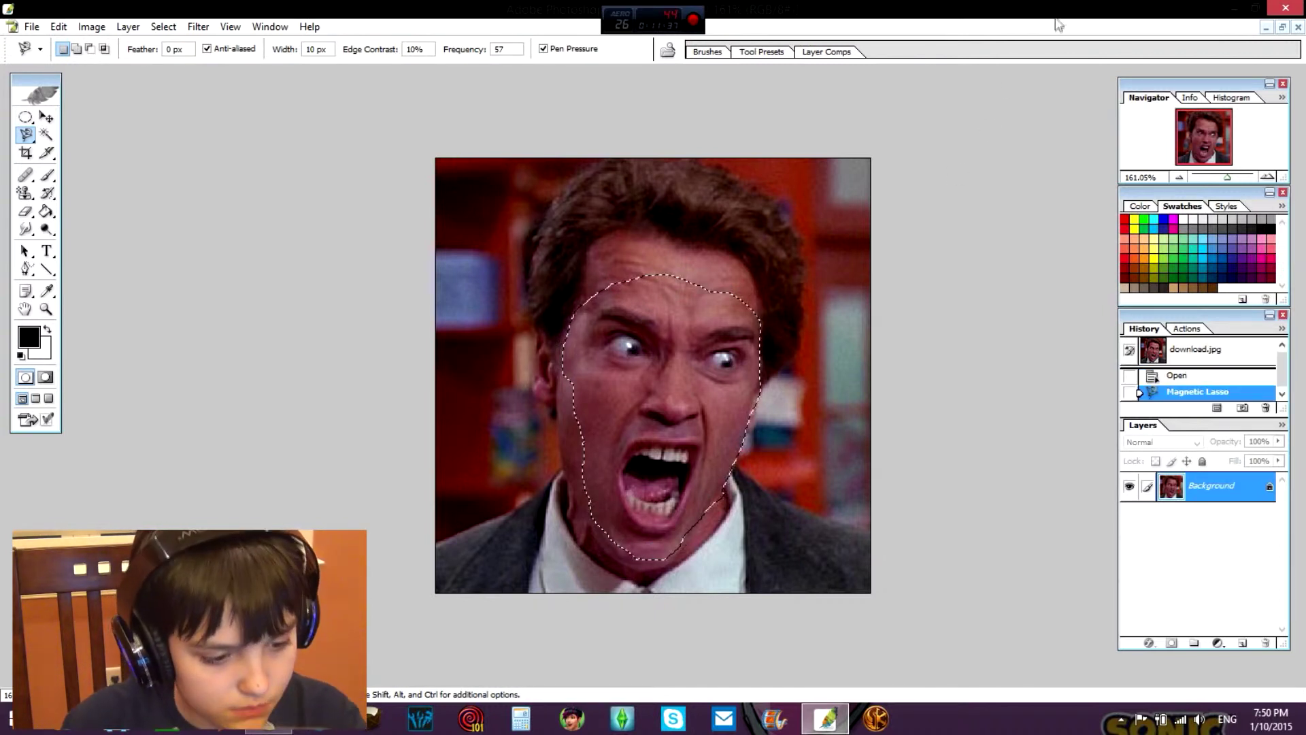
pyautogui.rightClick(667, 378)
pyautogui.click(713, 388)
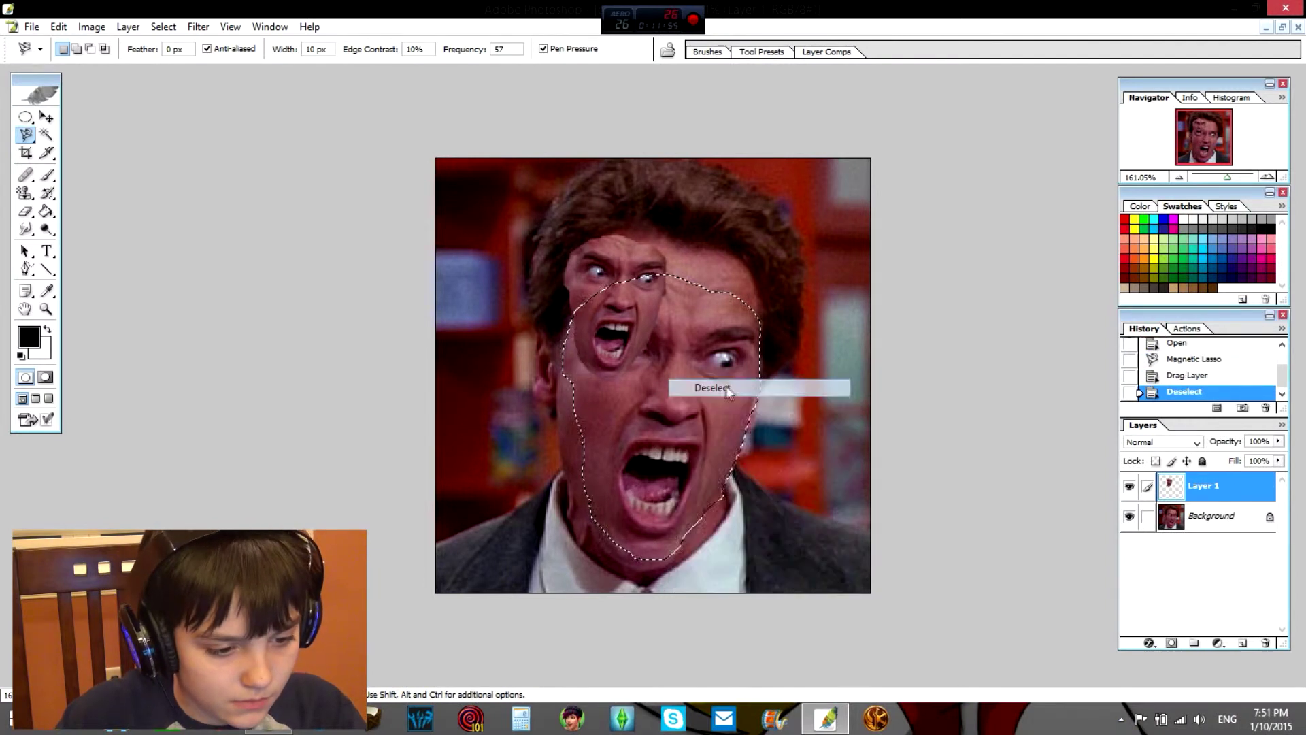
pyautogui.click(46, 117)
pyautogui.moveTo(614, 317); pyautogui.dragTo(649, 498)
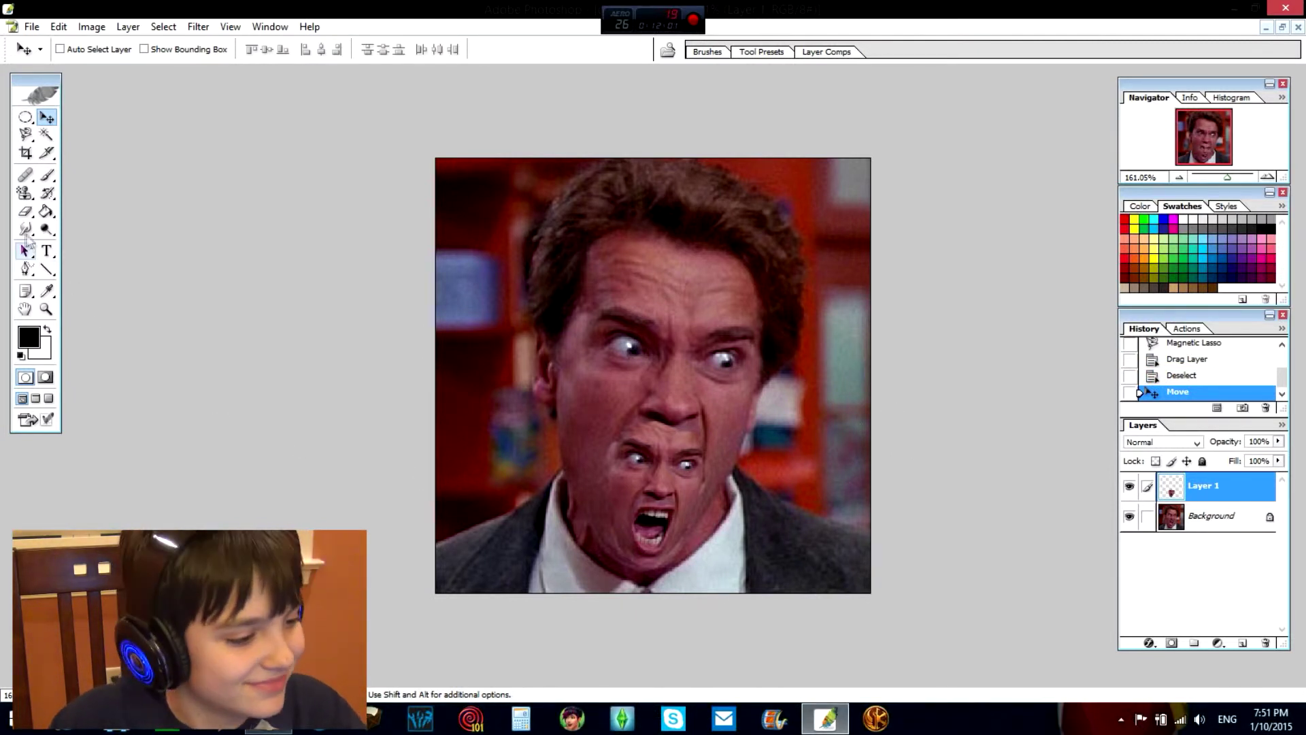
# Blur the pasted face's seams and neck, then move Layer 2's smaller face onto the chin
pyautogui.moveTo(25, 229); pyautogui.dragTo(68, 260)
pyautogui.click(81, 230)
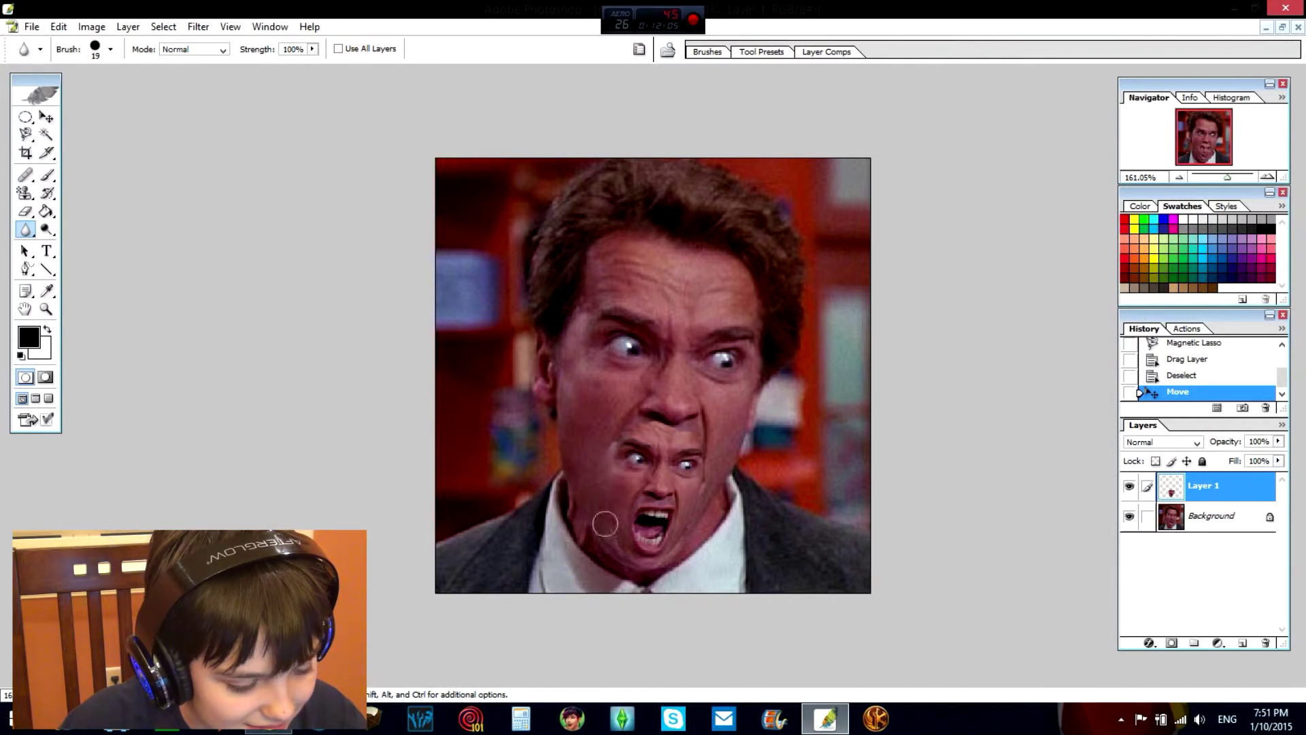
pyautogui.moveTo(604, 524); pyautogui.dragTo(703, 541)
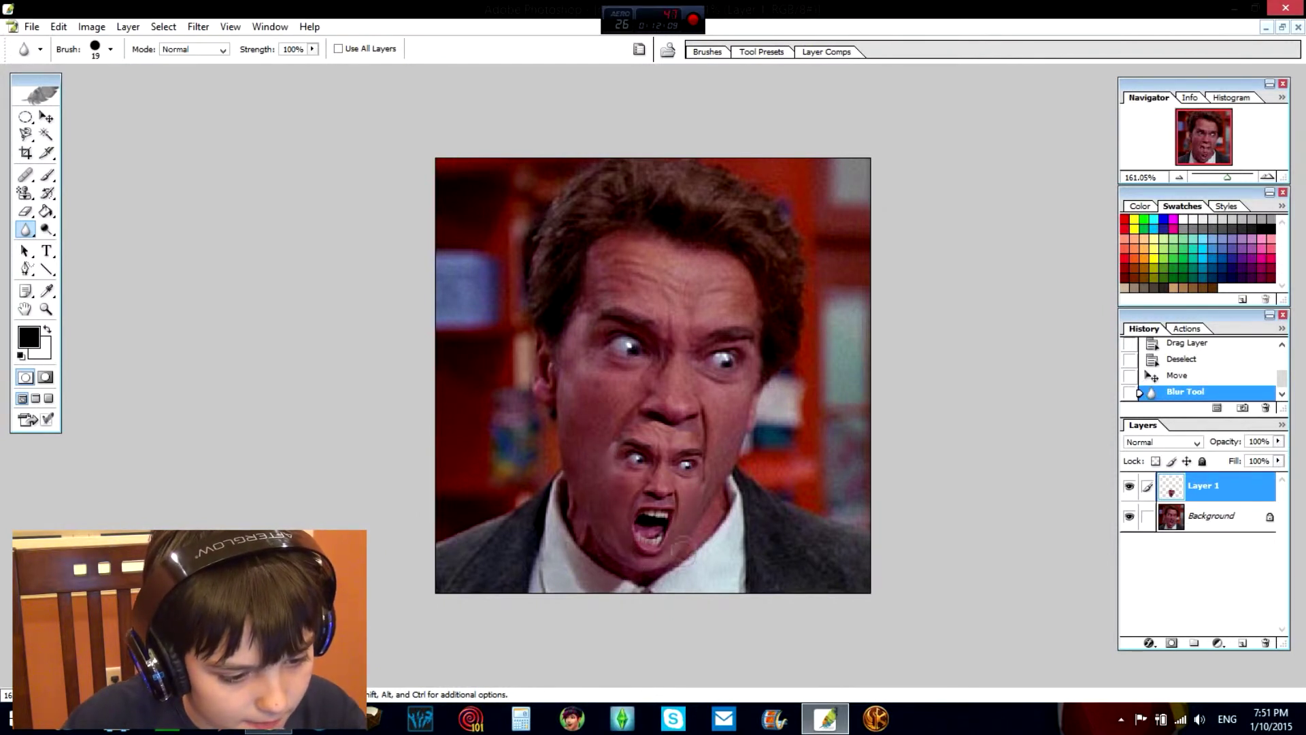
pyautogui.moveTo(695, 498); pyautogui.dragTo(721, 495)
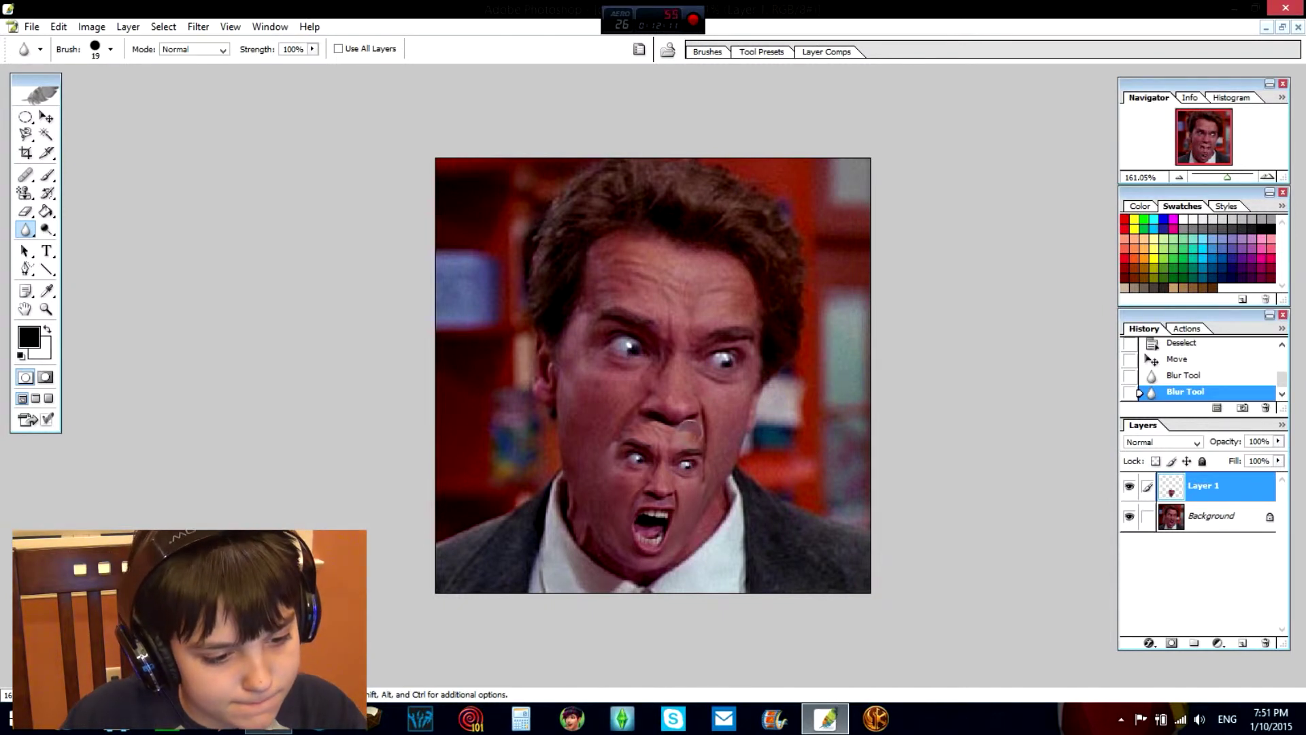
pyautogui.moveTo(642, 427); pyautogui.dragTo(653, 419)
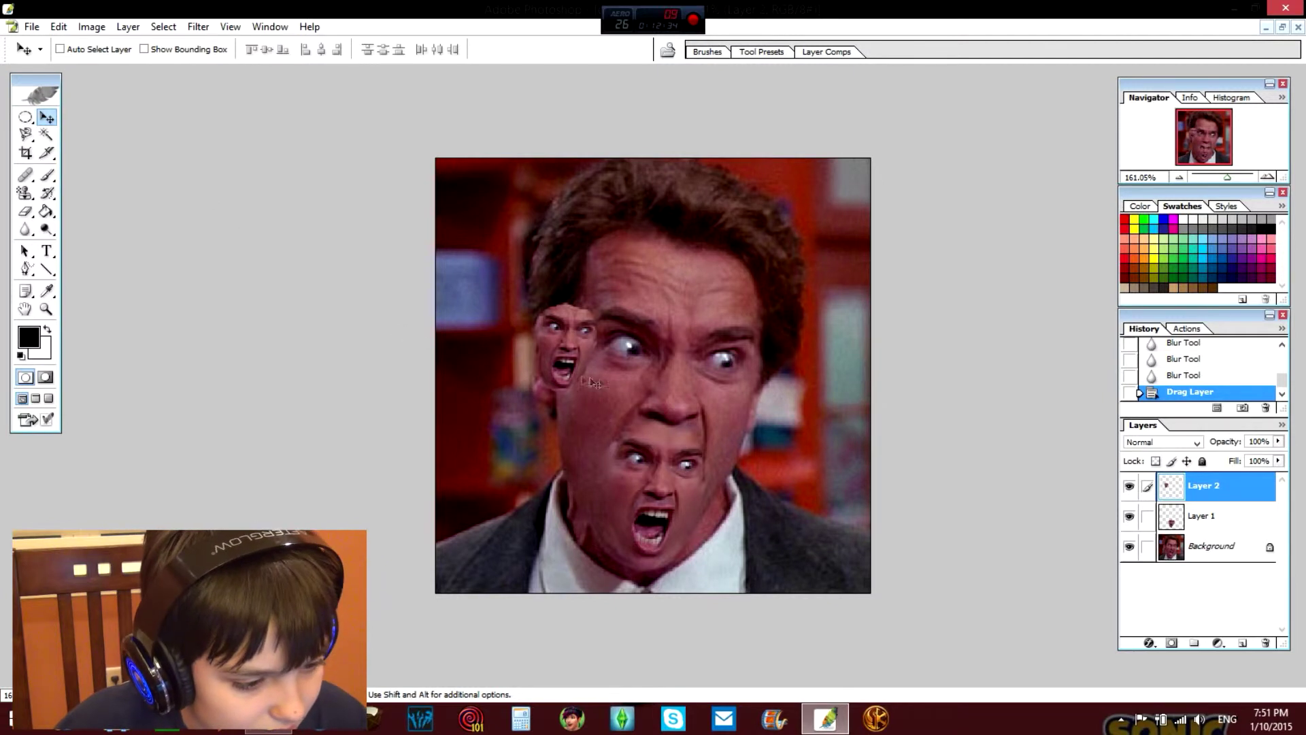
pyautogui.moveTo(591, 383); pyautogui.dragTo(643, 553)
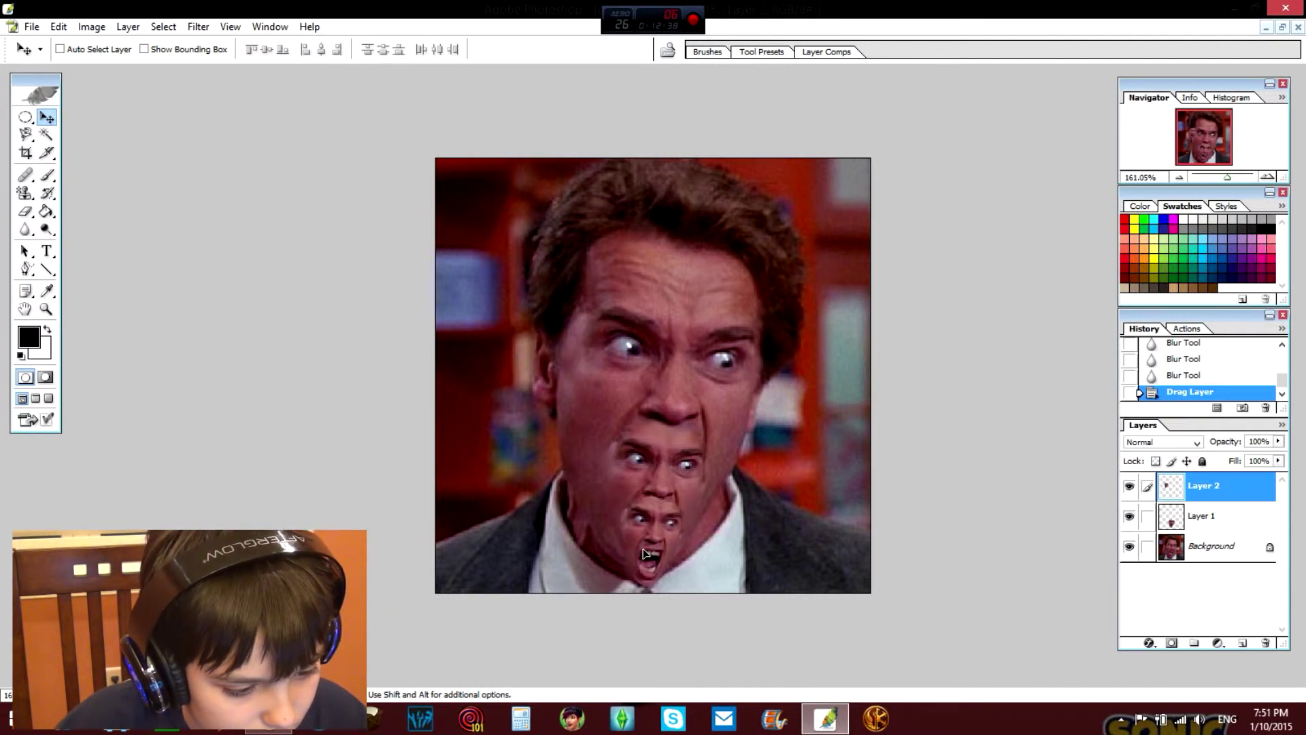
# Place Layer 2's small face under the first and erase its excess edges
pyautogui.moveTo(643, 553); pyautogui.dragTo(643, 554)
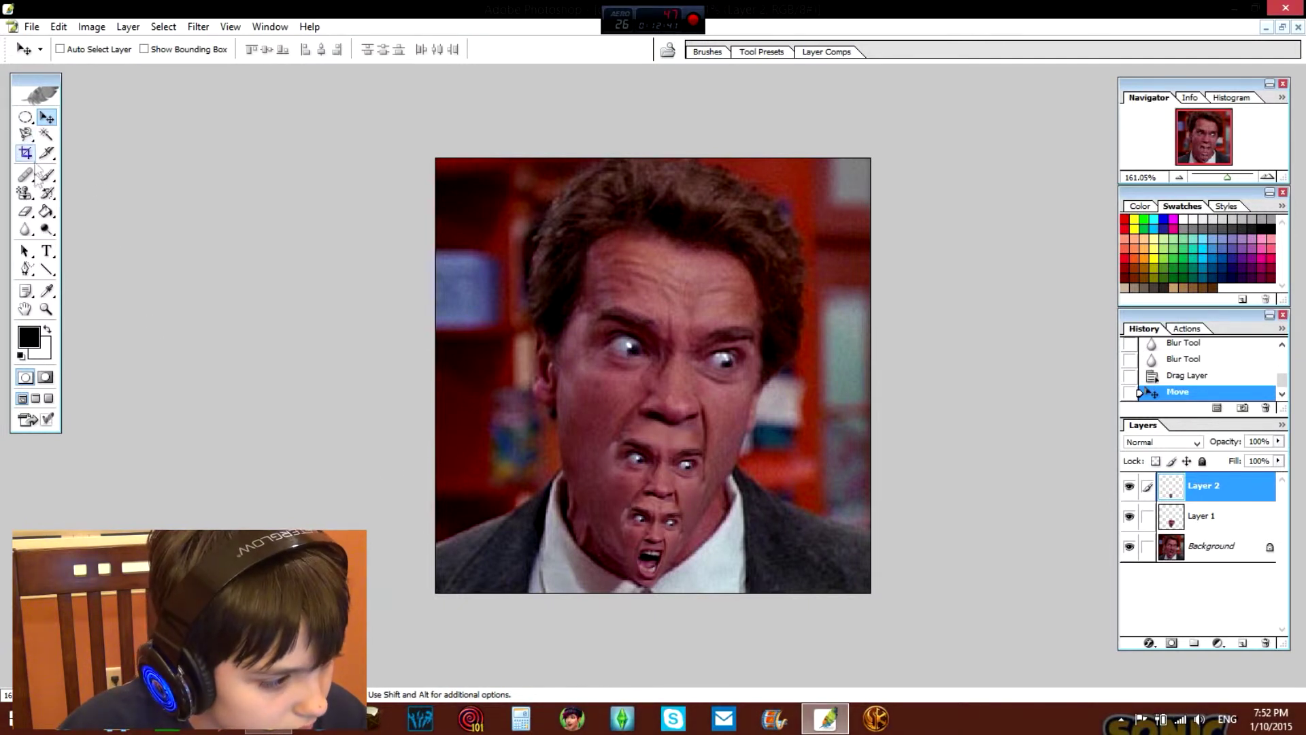
pyautogui.click(26, 212)
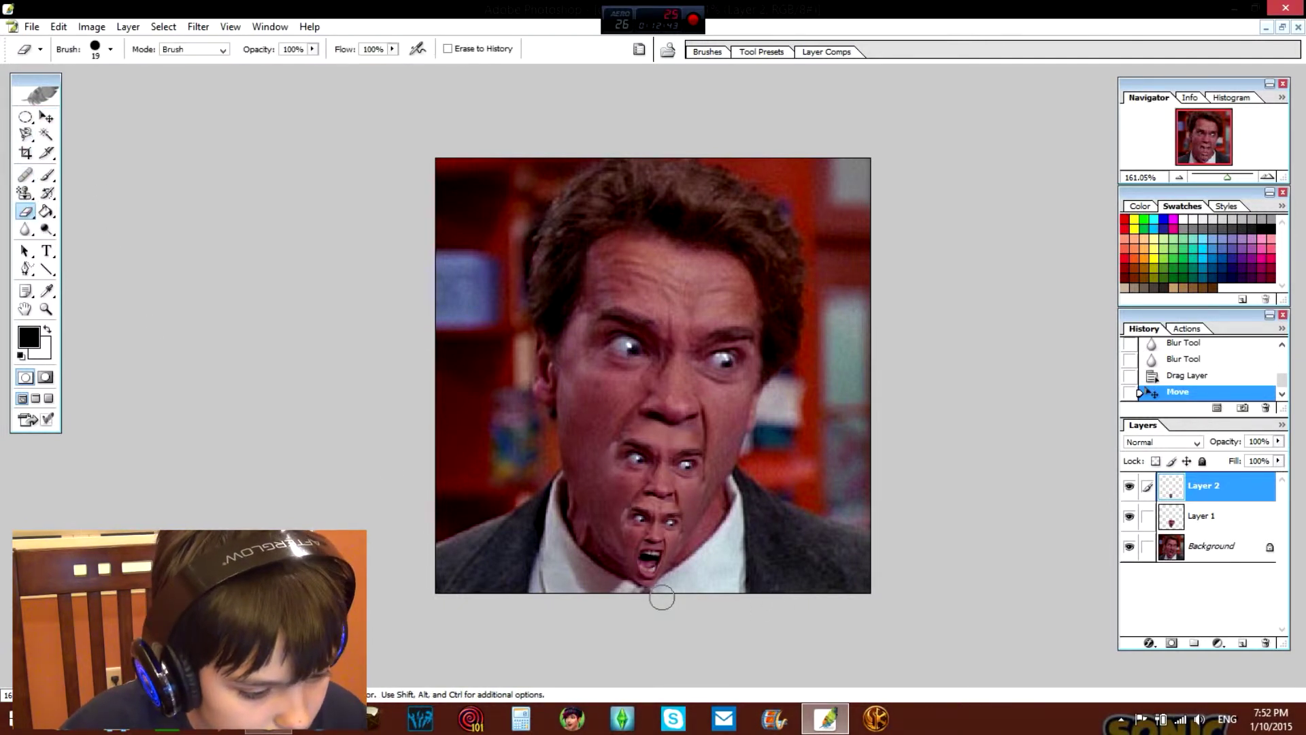
pyautogui.moveTo(685, 575); pyautogui.dragTo(686, 504)
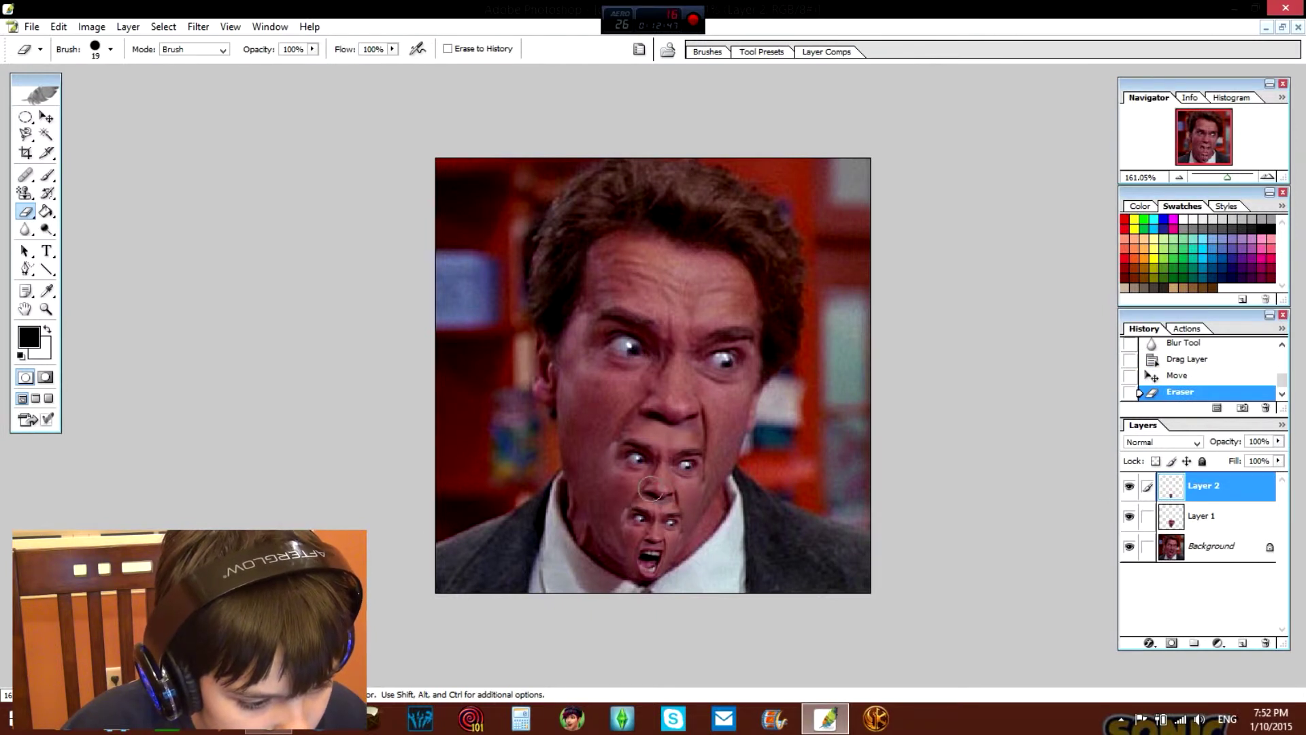
pyautogui.click(660, 493)
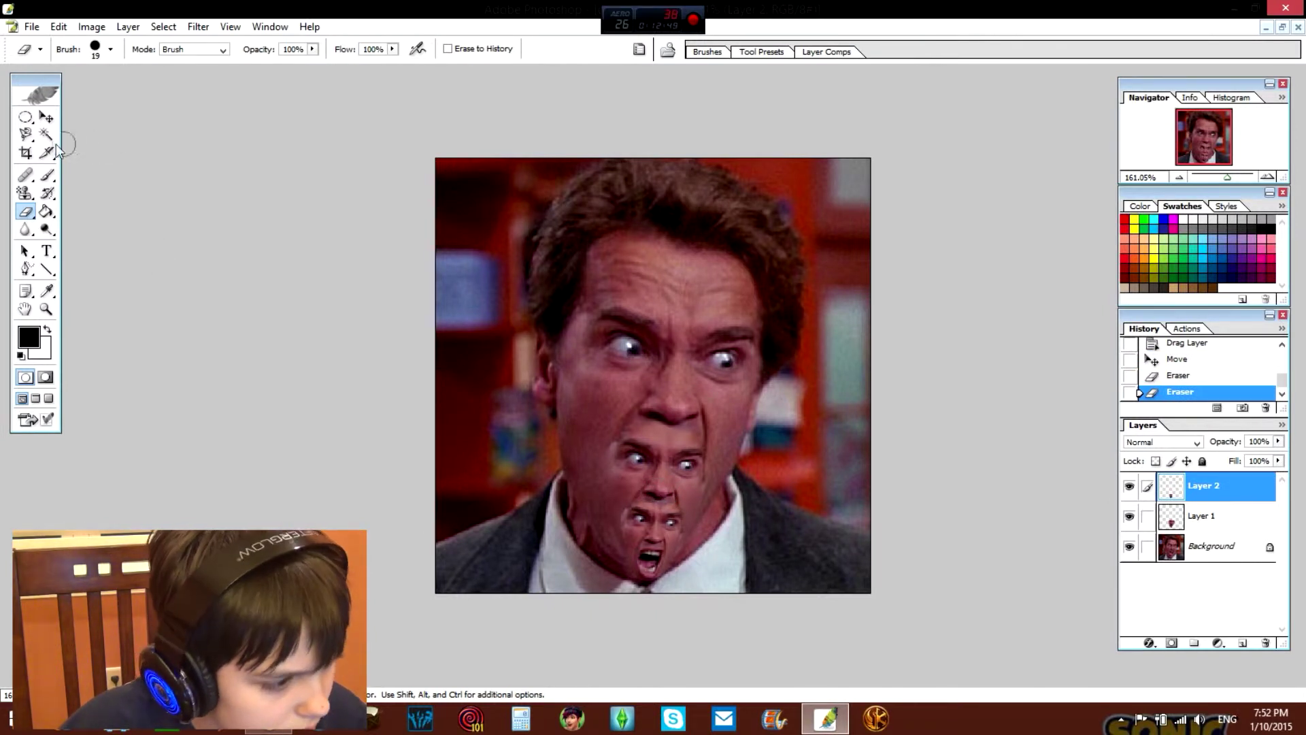
# Nudge the small chin face up slightly and blur its edges
pyautogui.click(46, 118)
pyautogui.moveTo(659, 526); pyautogui.dragTo(658, 517)
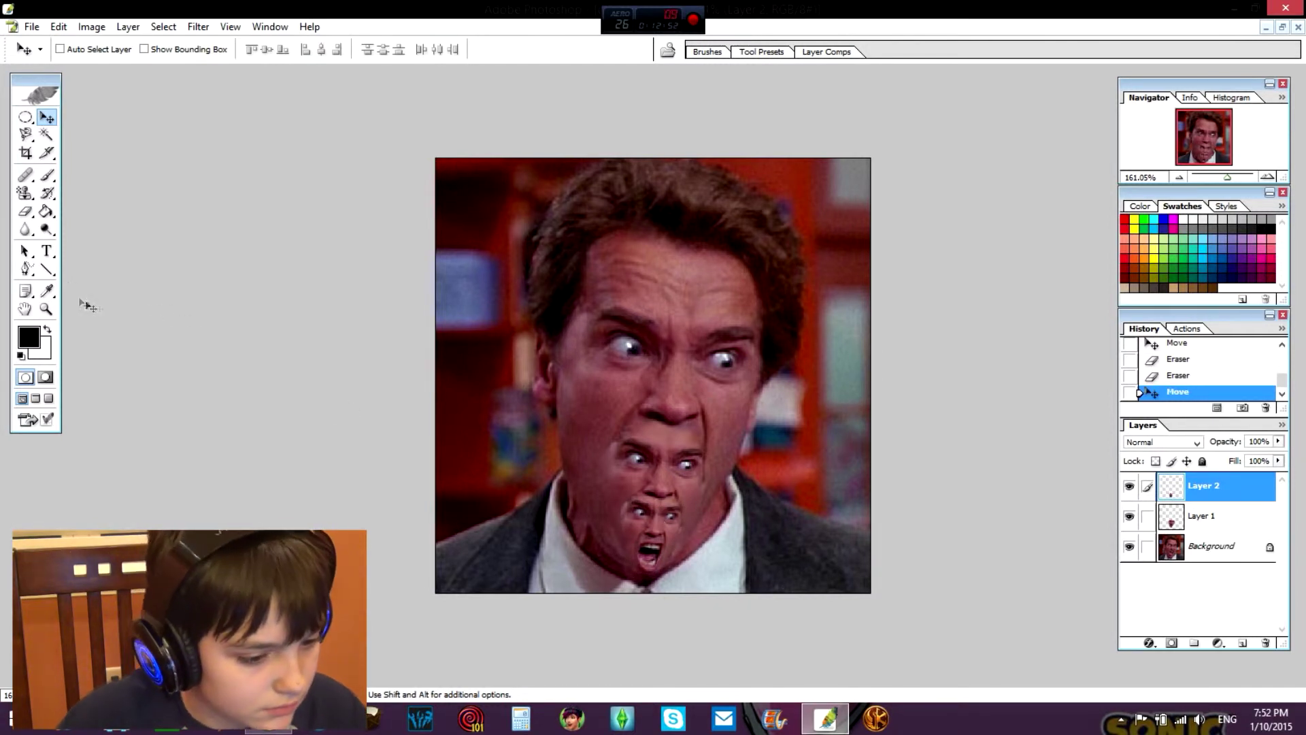
pyautogui.click(25, 230)
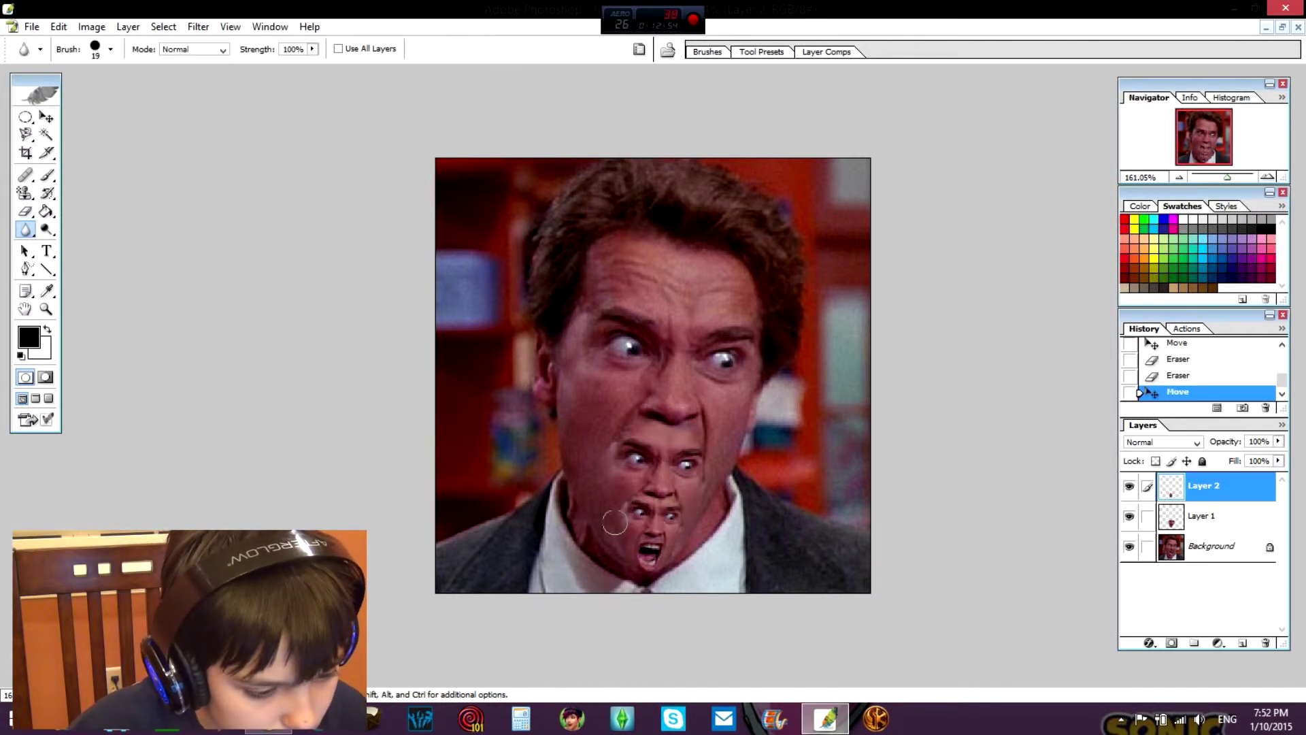
pyautogui.moveTo(614, 522)
pyautogui.mouseDown()
pyautogui.moveTo(677, 552)
pyautogui.moveTo(680, 538)
pyautogui.mouseUp()
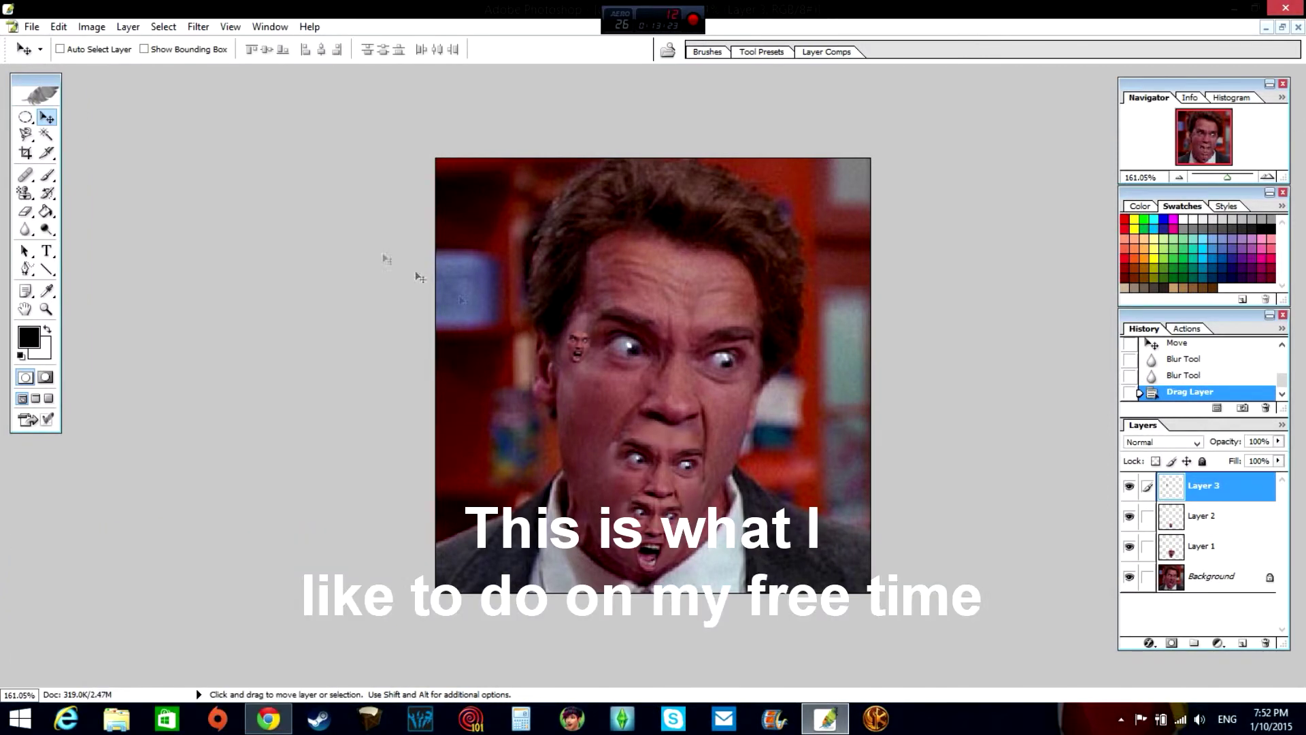
# Move Layer 3's tiniest face from the cheek onto the chin and blur its edges, redoing one stroke
pyautogui.moveTo(578, 346); pyautogui.dragTo(642, 560)
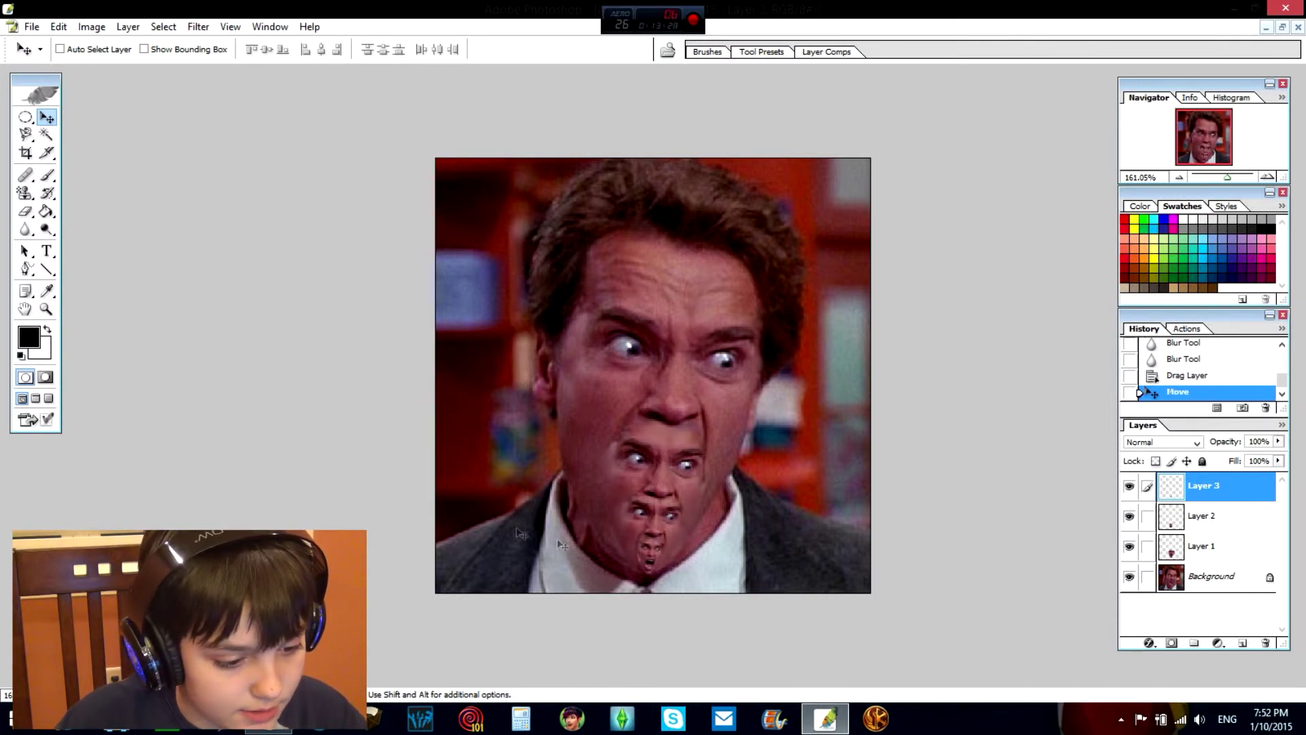
pyautogui.click(25, 230)
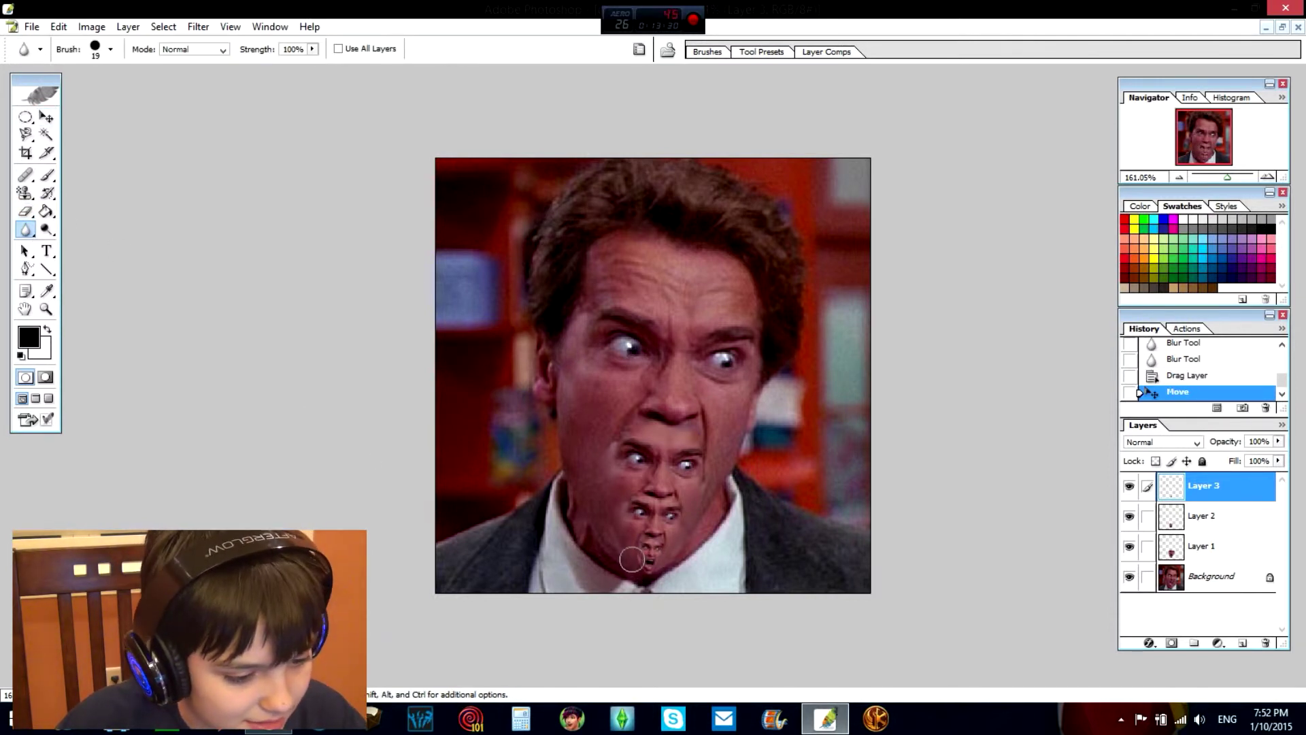
pyautogui.moveTo(632, 545); pyautogui.dragTo(675, 570)
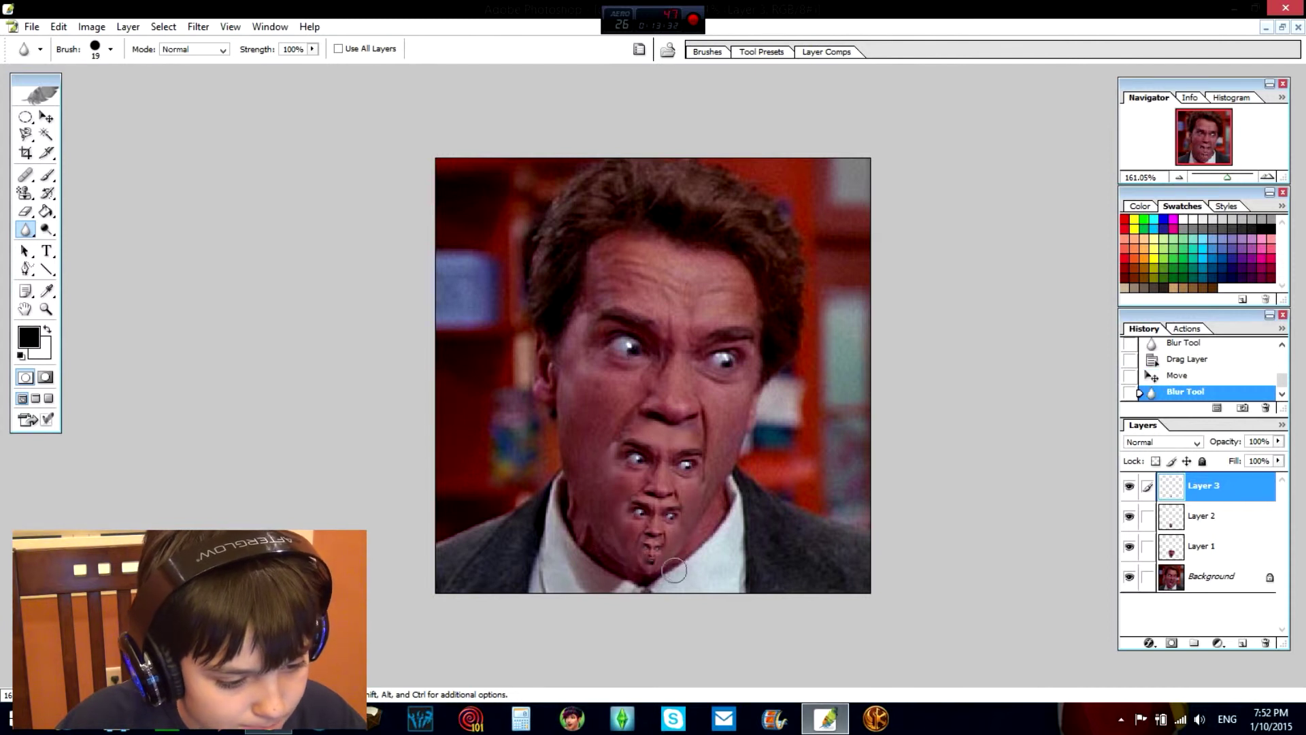
pyautogui.hotkey('ctrl', 'z')
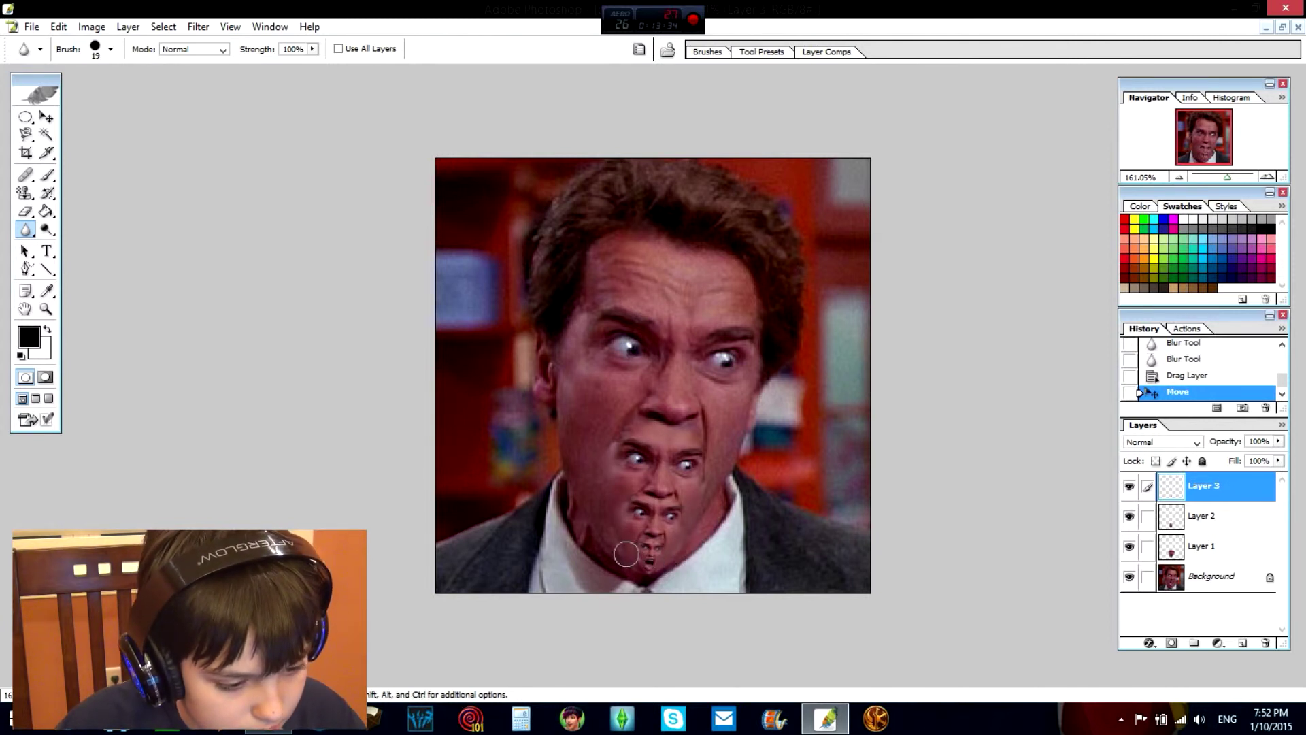
pyautogui.moveTo(629, 558)
pyautogui.mouseDown()
pyautogui.moveTo(663, 571)
pyautogui.moveTo(666, 545)
pyautogui.moveTo(652, 544)
pyautogui.mouseUp()
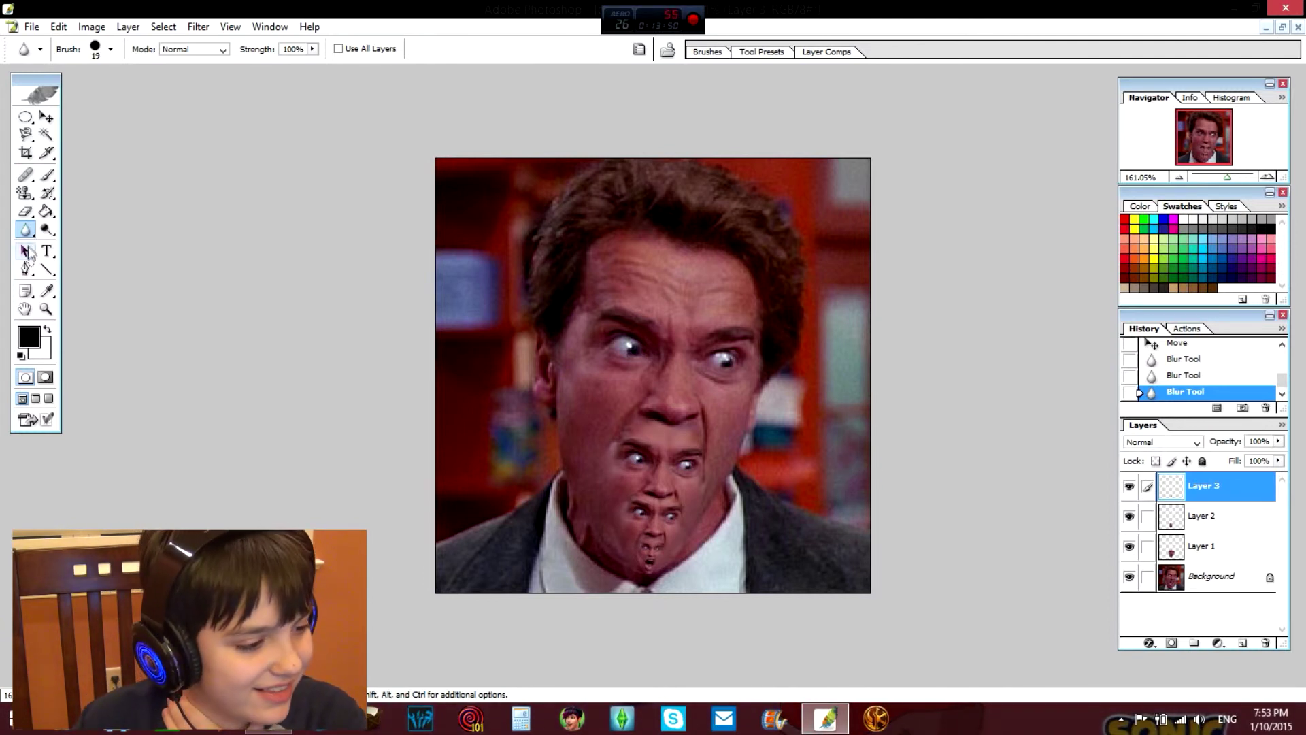
# Smudge the chin face seams on the Background and Layer 1 with the Smudge Tool
pyautogui.click(26, 232)
pyautogui.click(88, 259)
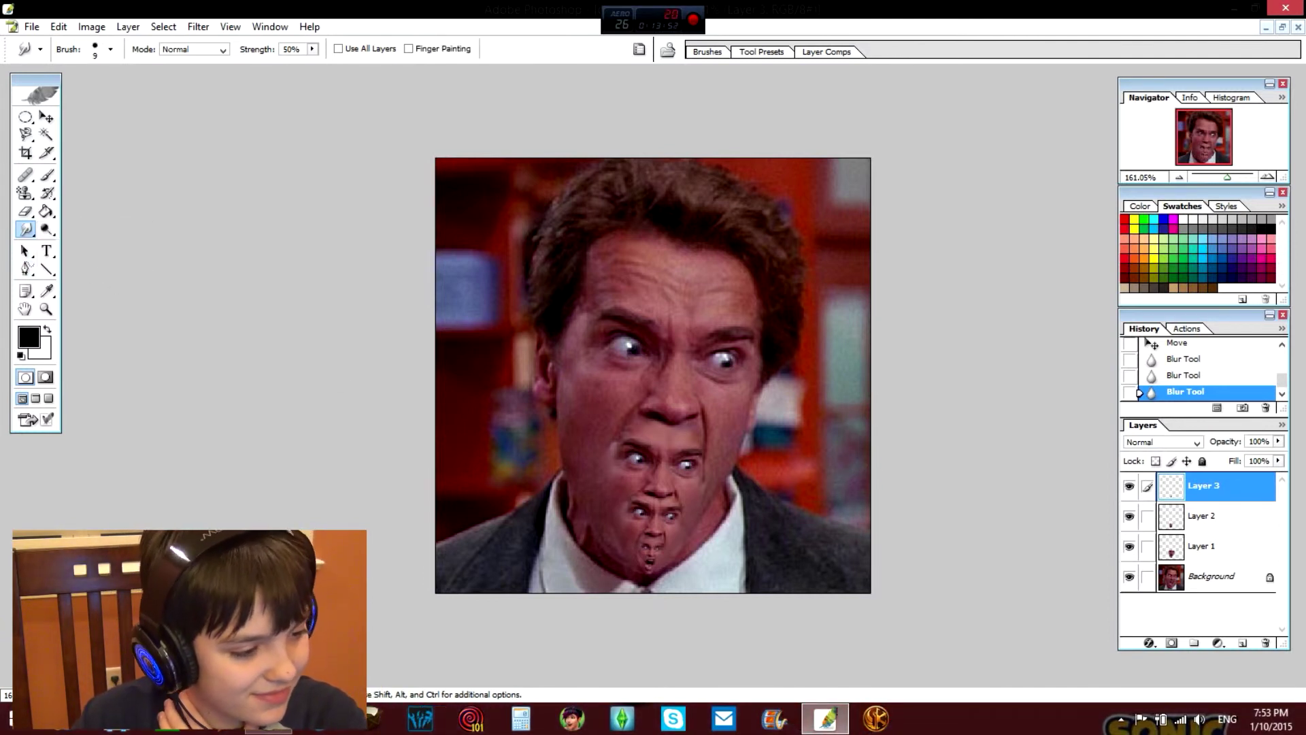
pyautogui.moveTo(607, 457); pyautogui.dragTo(607, 433)
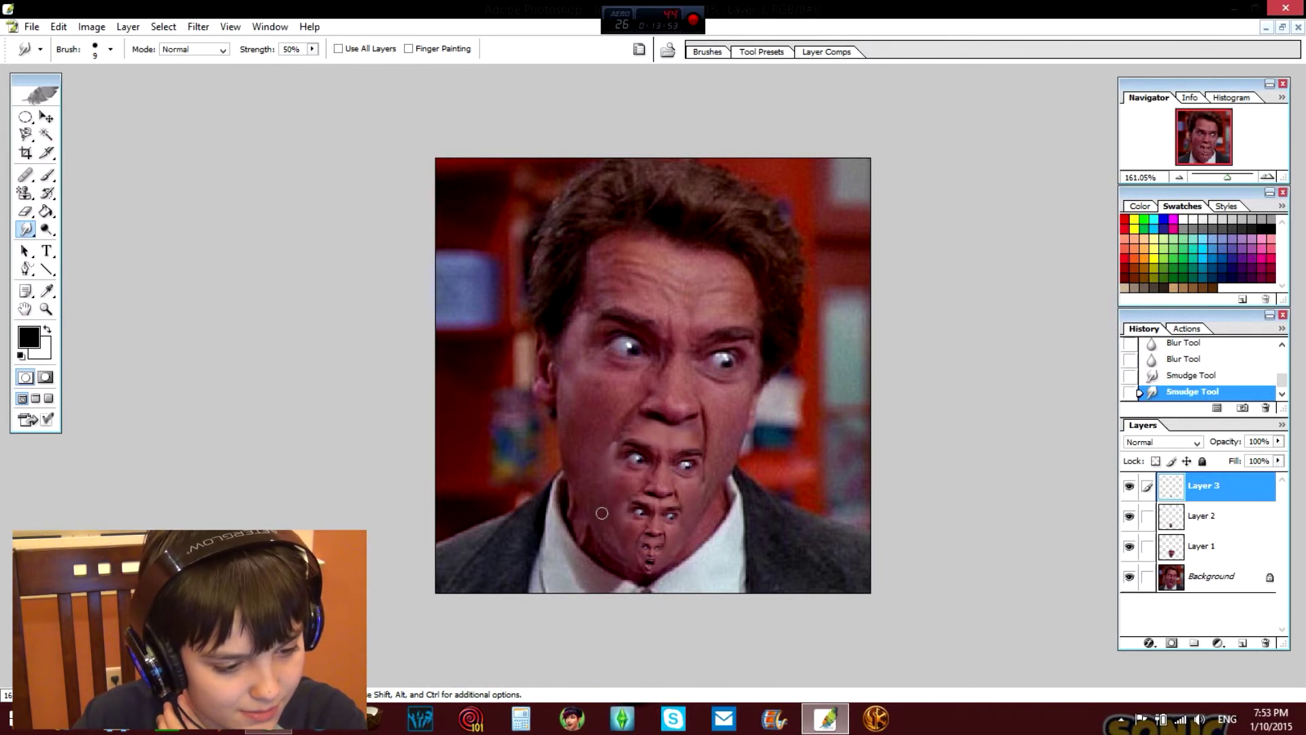
pyautogui.click(1184, 579)
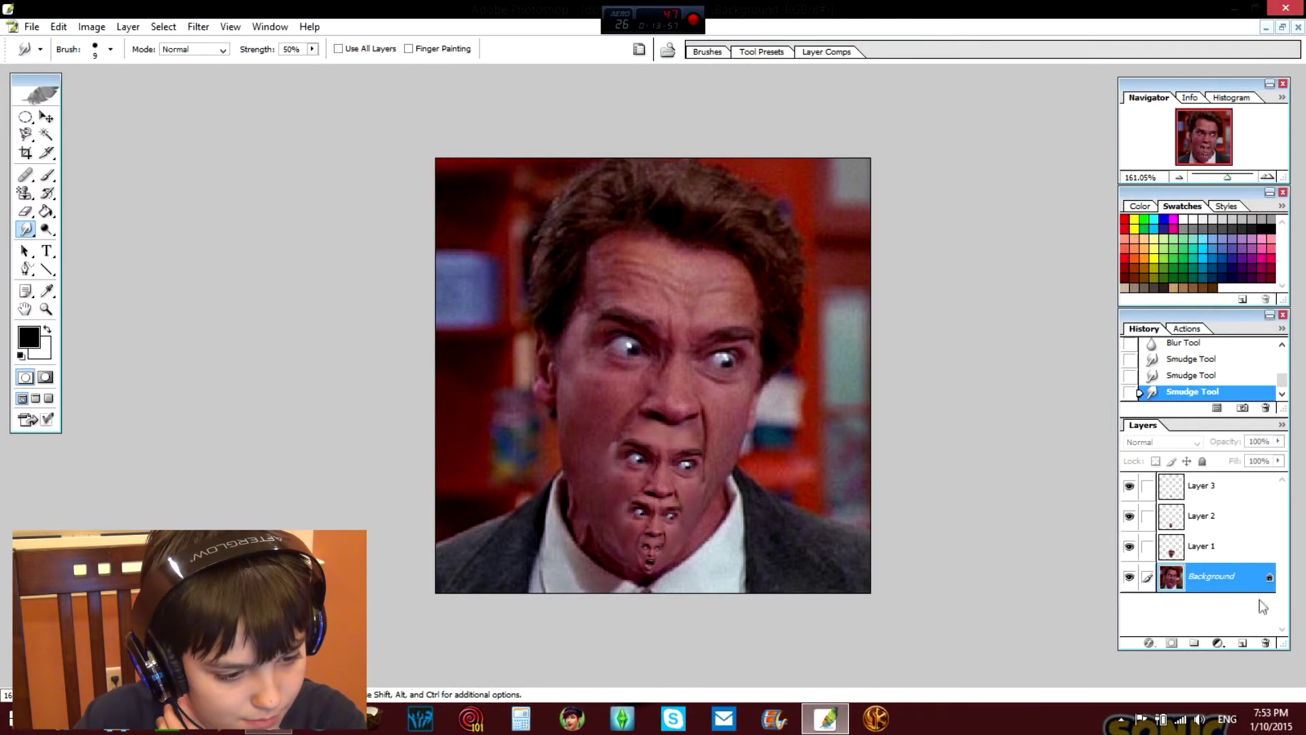
pyautogui.click(1214, 547)
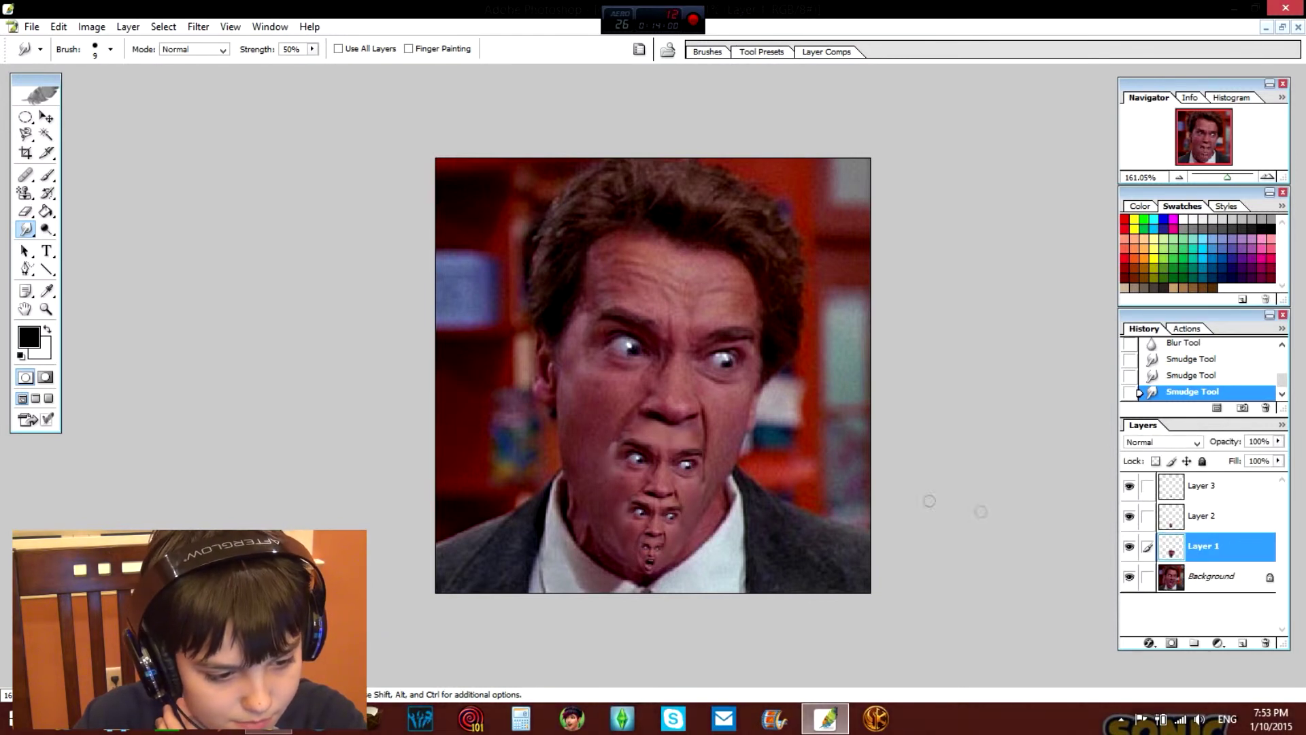
pyautogui.moveTo(614, 453); pyautogui.dragTo(609, 436)
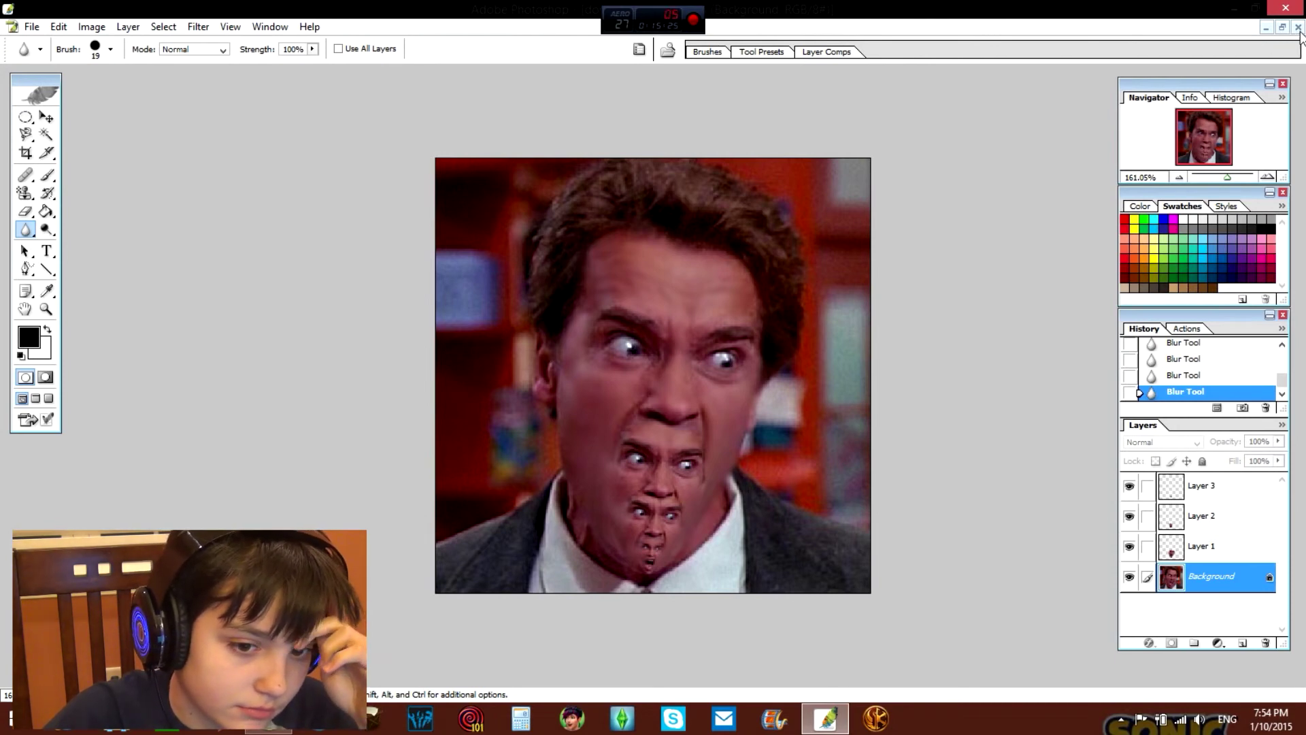
# Close download.jpg and the wallpaper document without saving either
pyautogui.click(1298, 28)
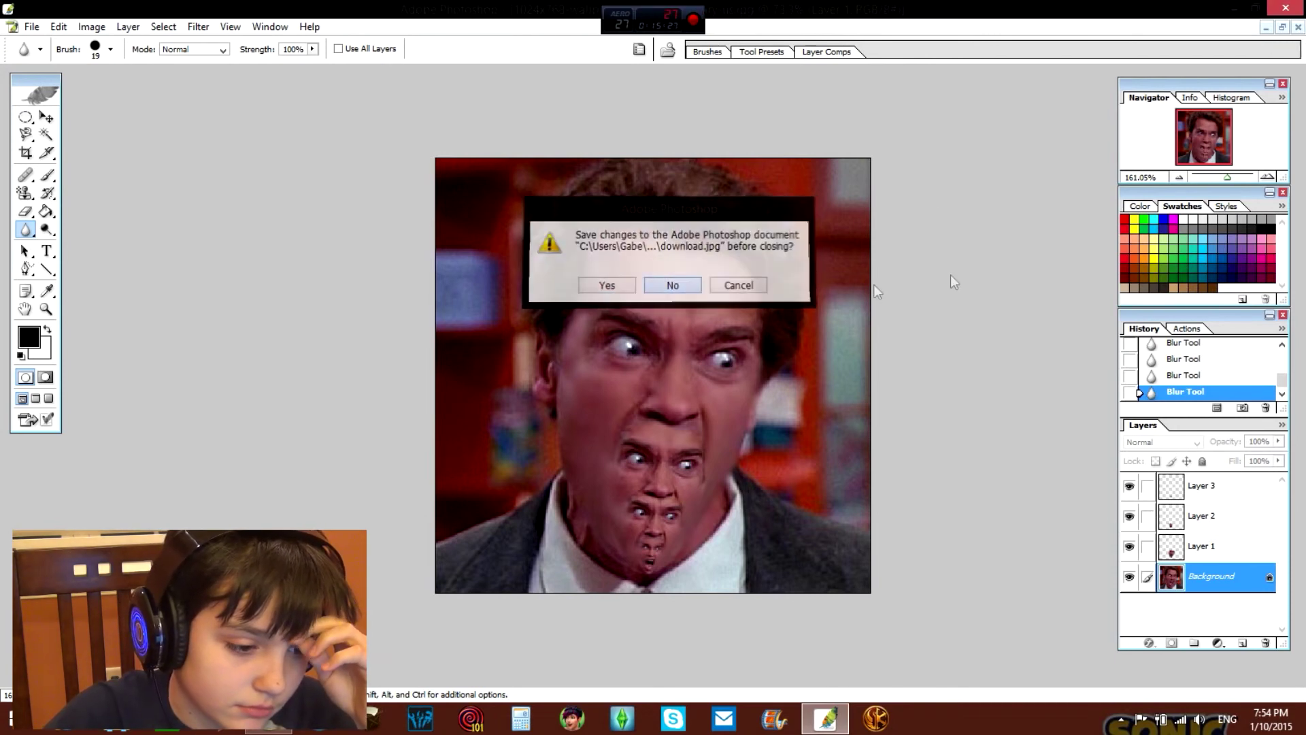
pyautogui.click(672, 286)
pyautogui.hotkey('ctrl', 'w')
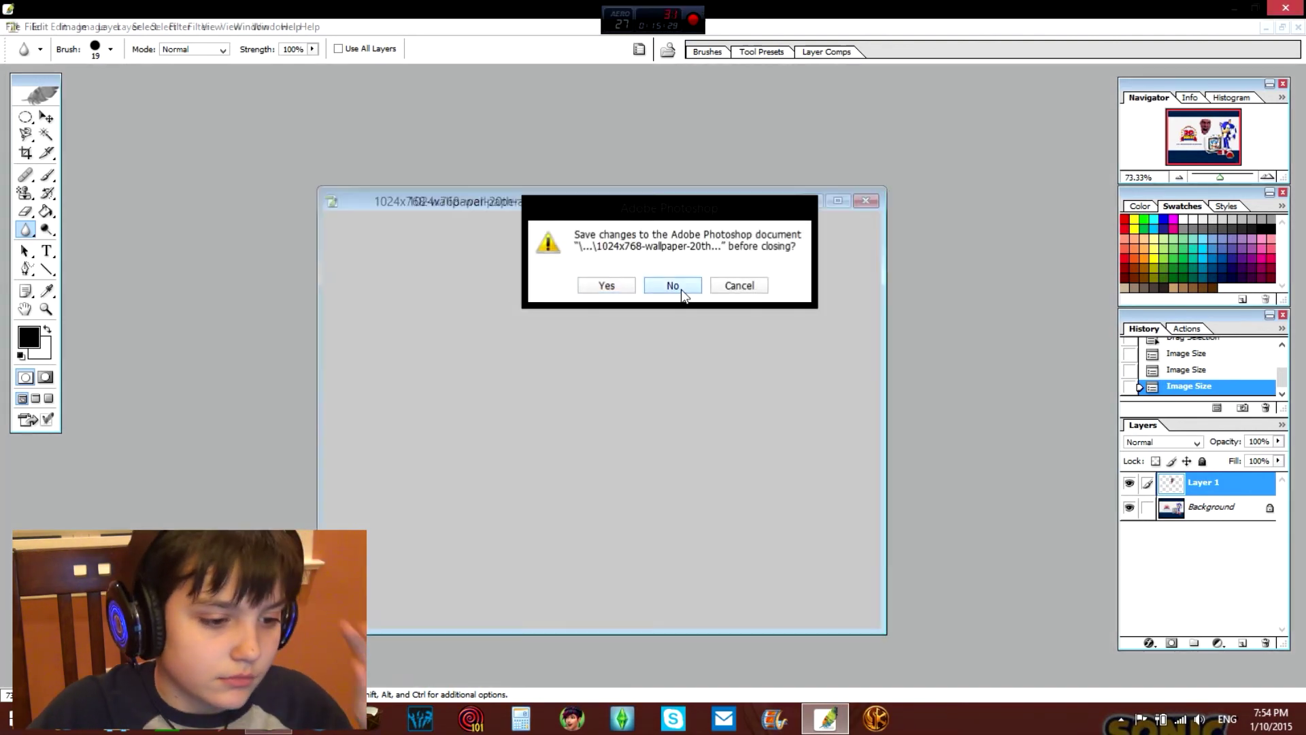
pyautogui.click(681, 291)
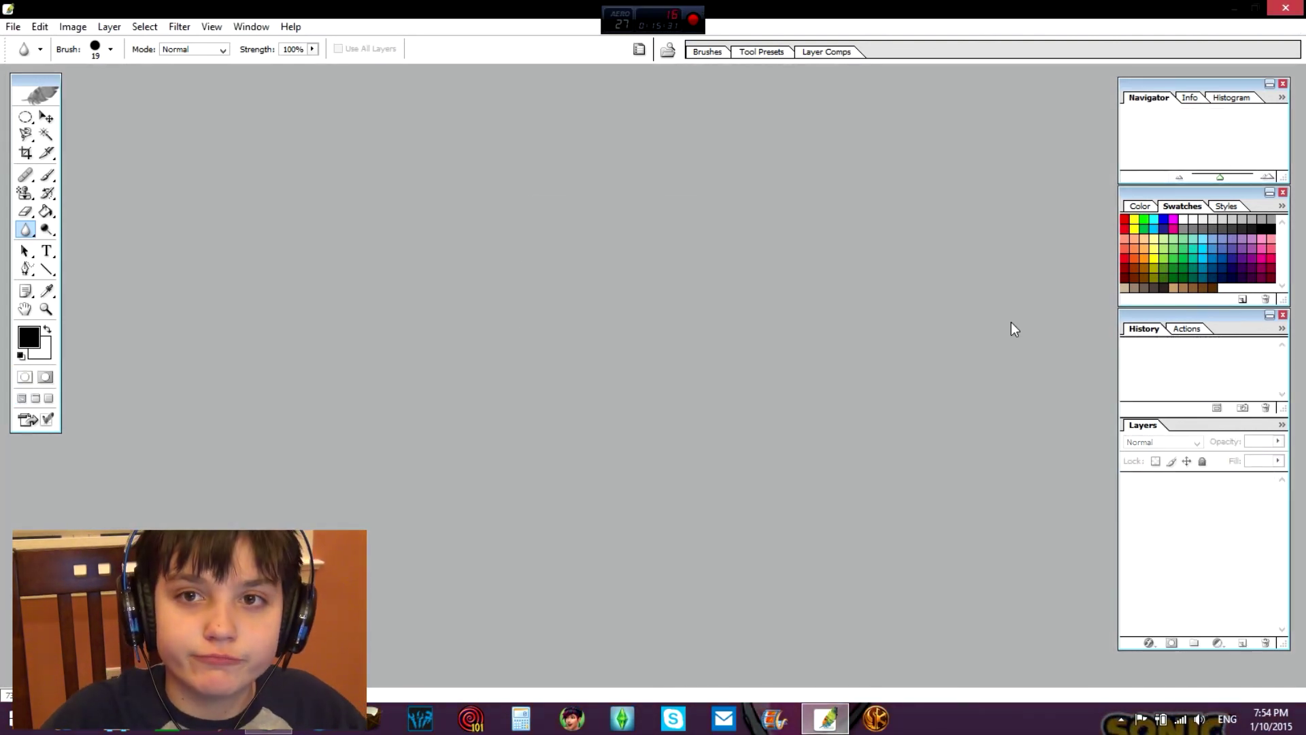